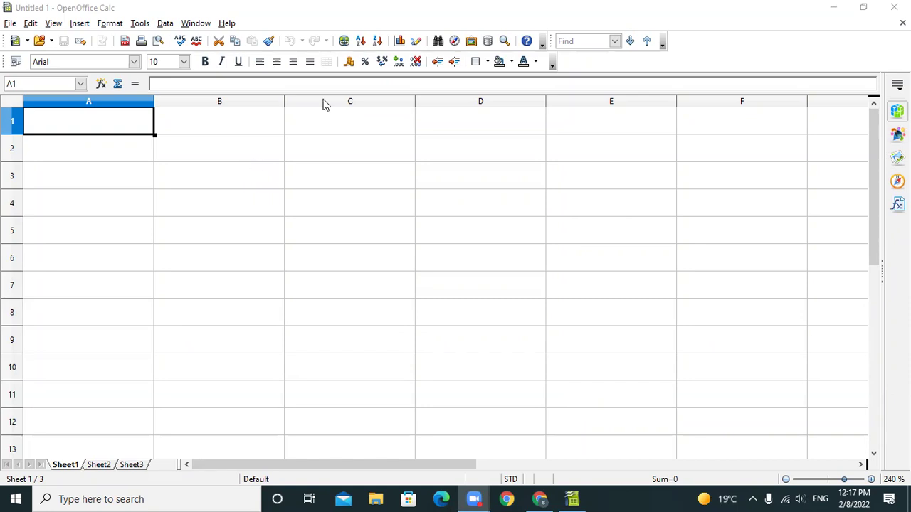
Step: Enter the column headers EID, Name and Basic in cells A2, B2 and C2
click(144, 150)
click(97, 127)
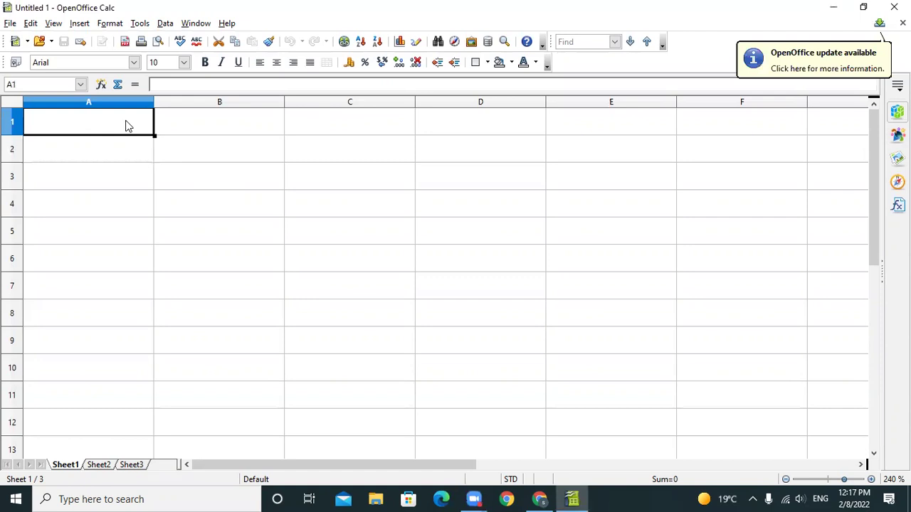
click(111, 155)
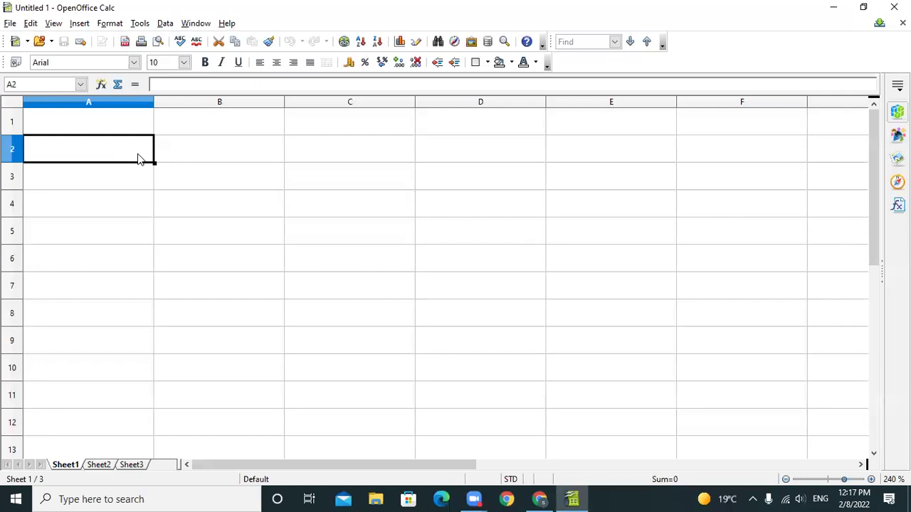
double_click(139, 158)
text(El)
text(D)
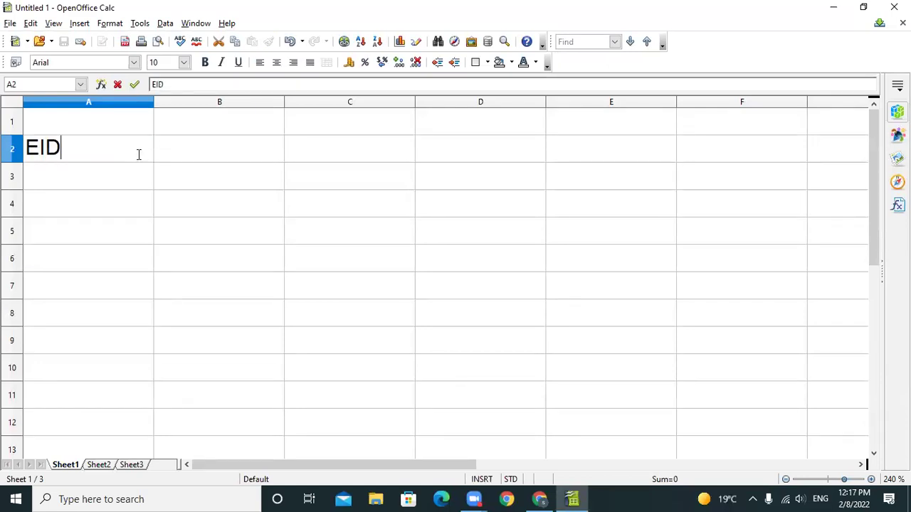
click(254, 158)
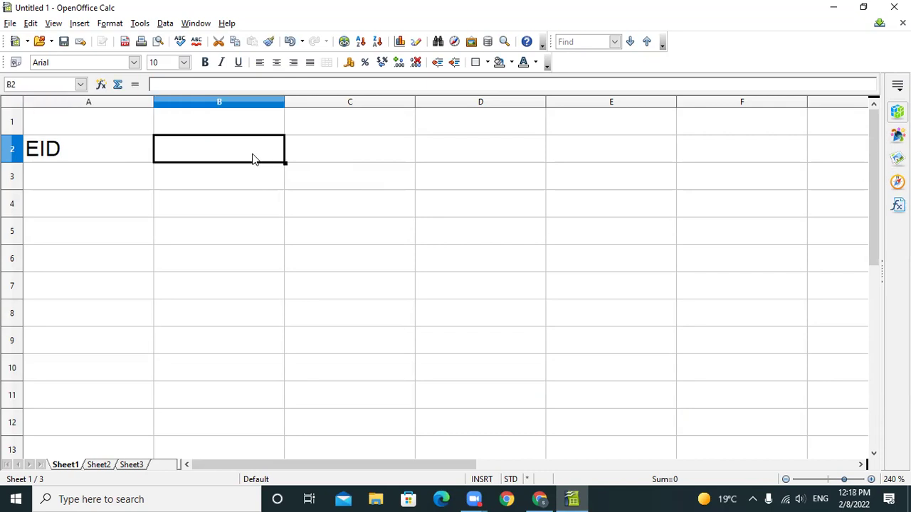
text(Name)
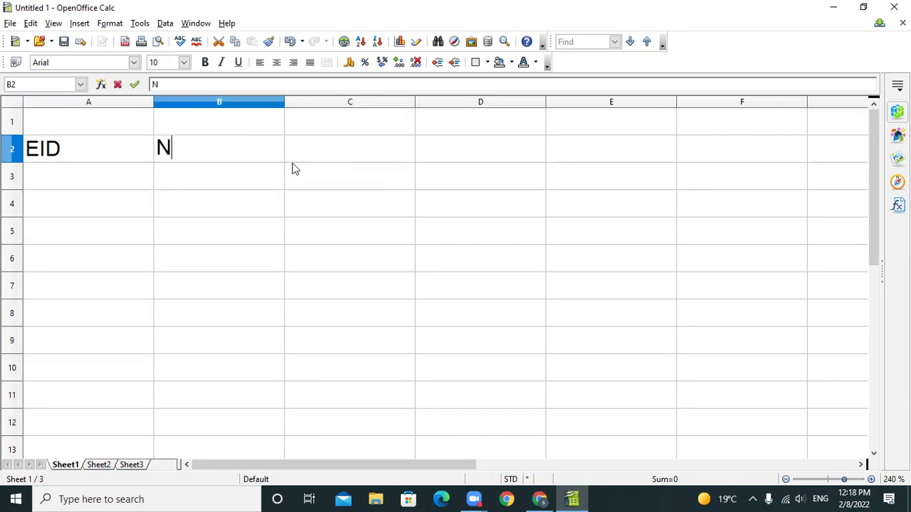
click(356, 156)
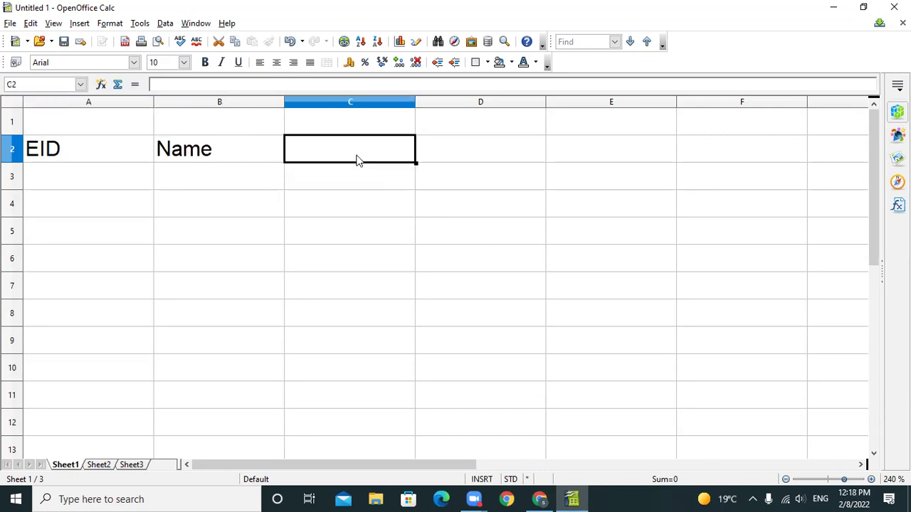
text(Basic)
Step: Enter the header HRA in cell D2
click(491, 155)
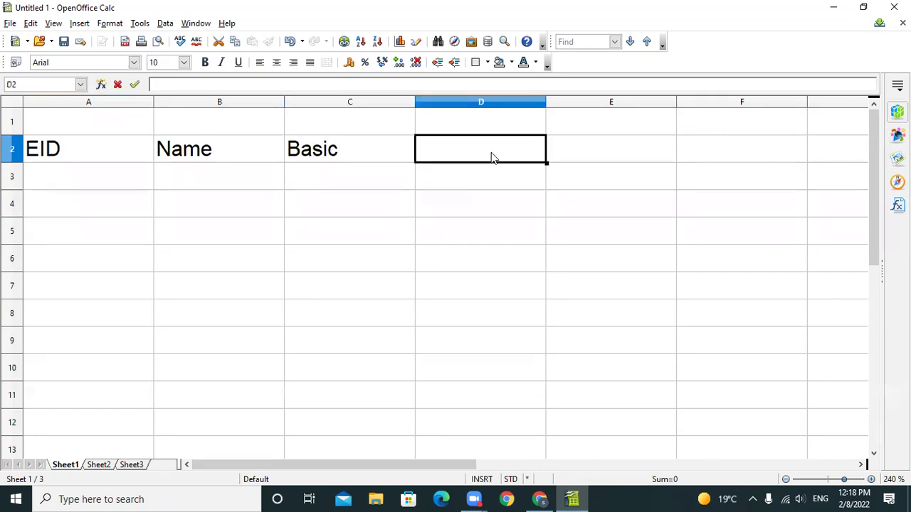
text(Hra==)
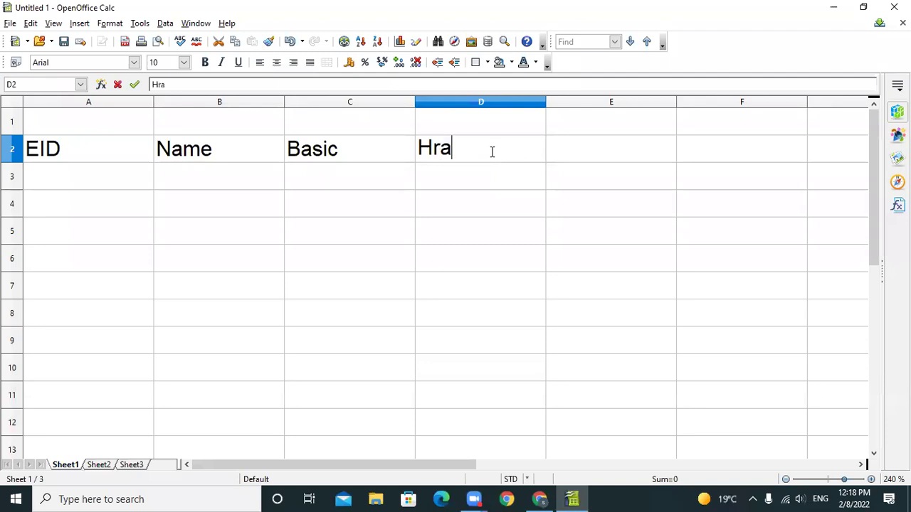
key(BackSpace)
key(BackSpace)
key(BackSpace)
key(BackSpace)
text(RA)
Step: Enter the header TA in cell E2 and narrow column E to about half its default width
click(600, 159)
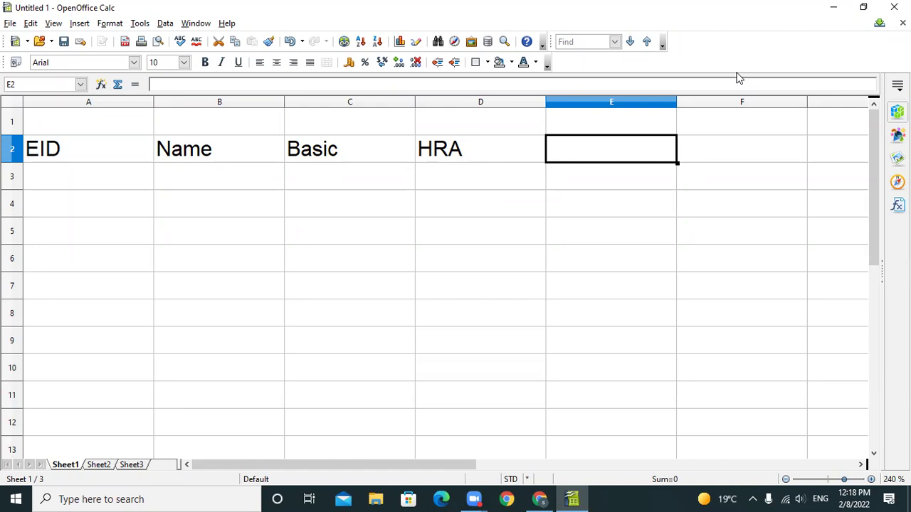
double_click(628, 156)
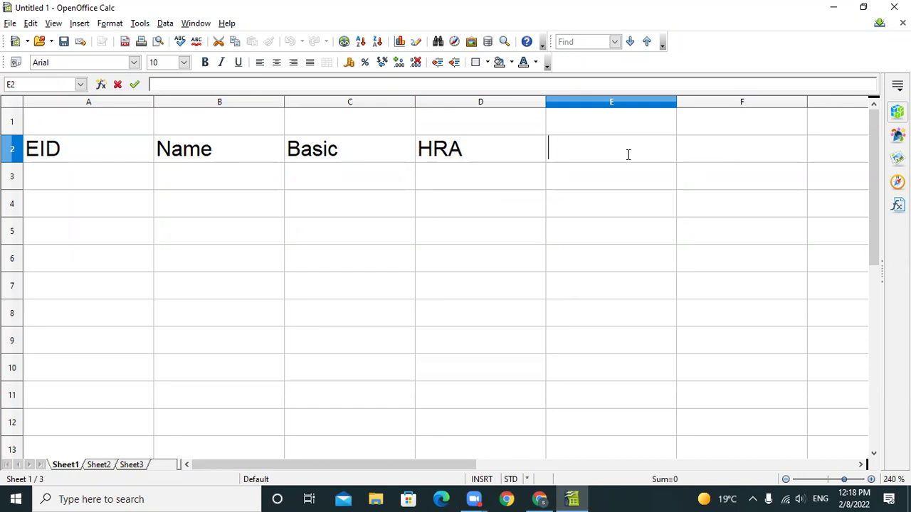
text(TA)
double_click(677, 103)
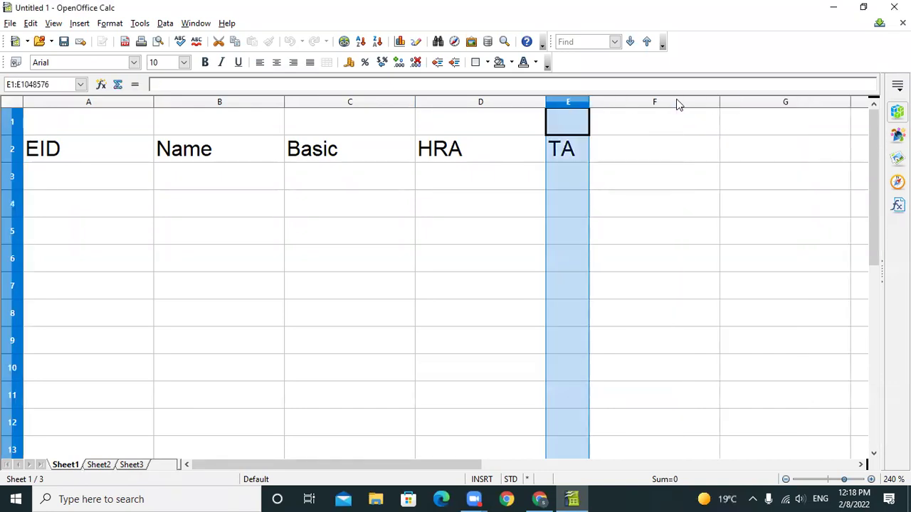
drag(589, 103, 609, 112)
Step: Enter the headers IT in cell F2 and Total Salary in cell G2
click(648, 152)
text(Inc)
key(BackSpace)
key(BackSpace)
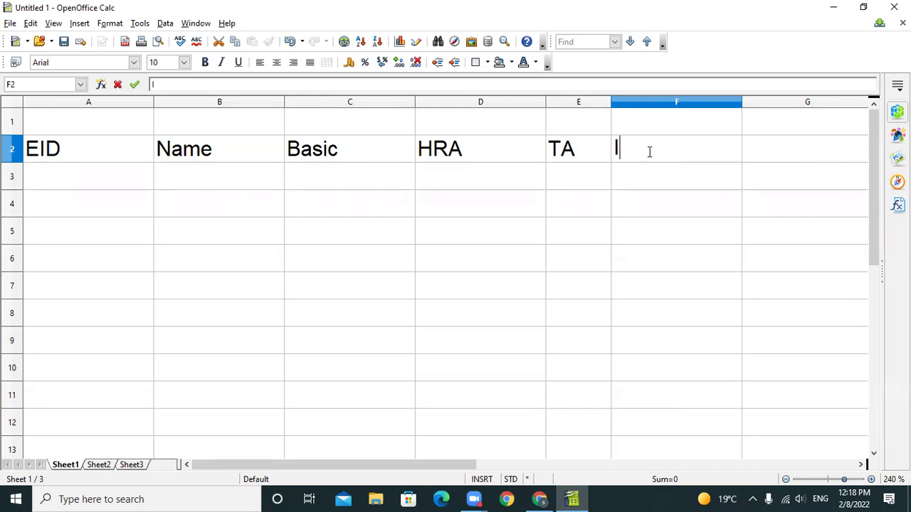
text(T)
click(781, 153)
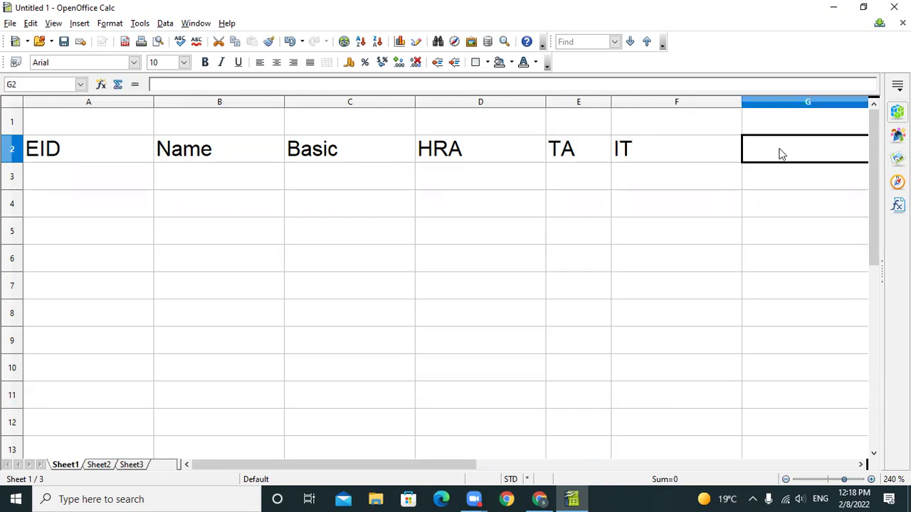
text(Total)
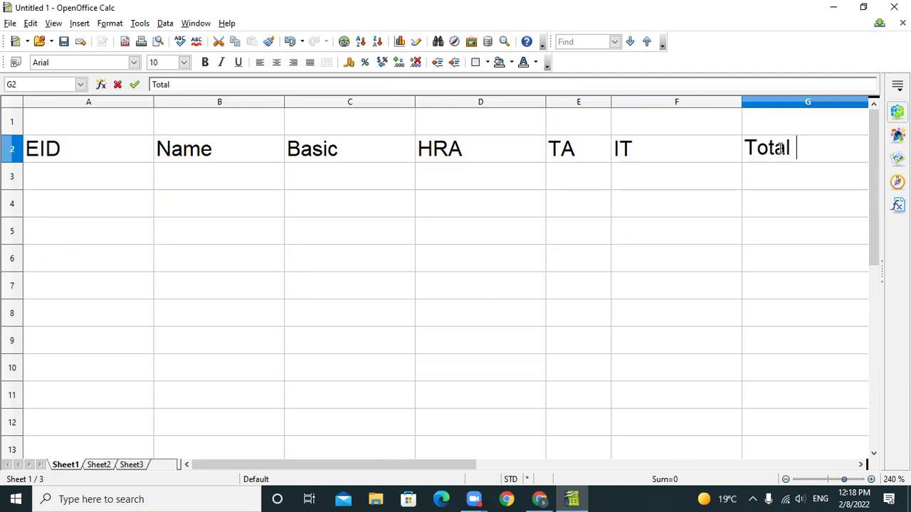
text( Salary)
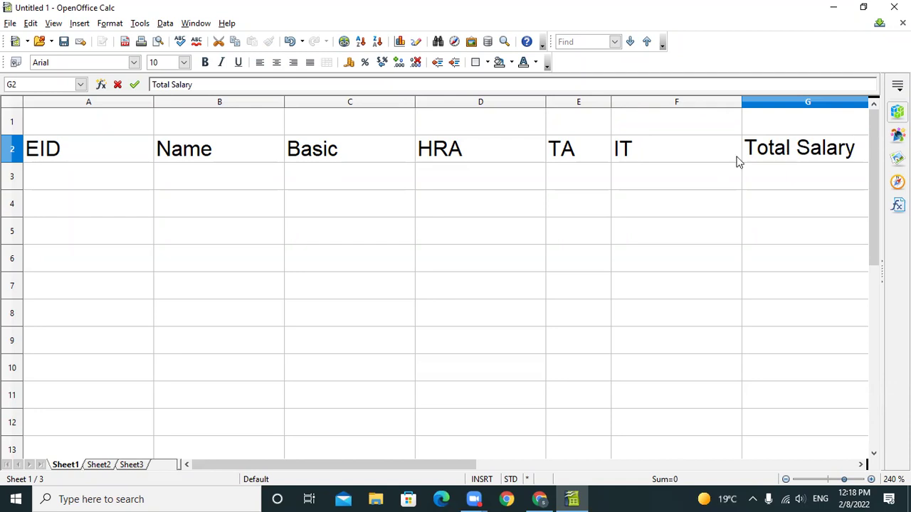
Step: Fill the EID column with 101, 102, 103 and 104 in cells A3 to A6
click(90, 182)
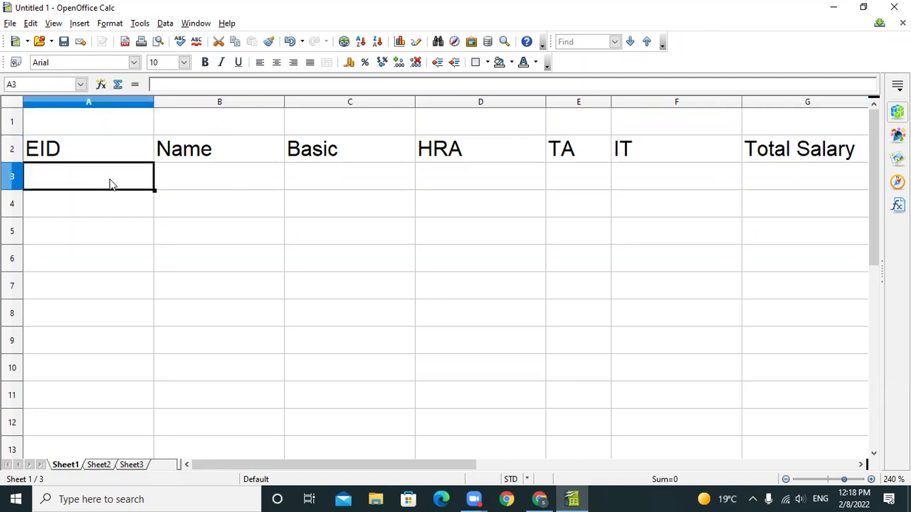
text(101)
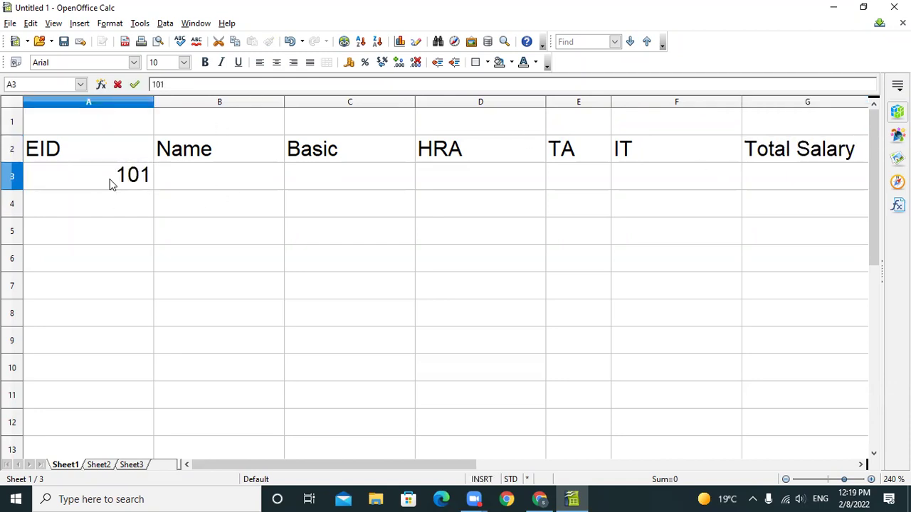
key(Return)
text(102)
key(Return)
text(103)
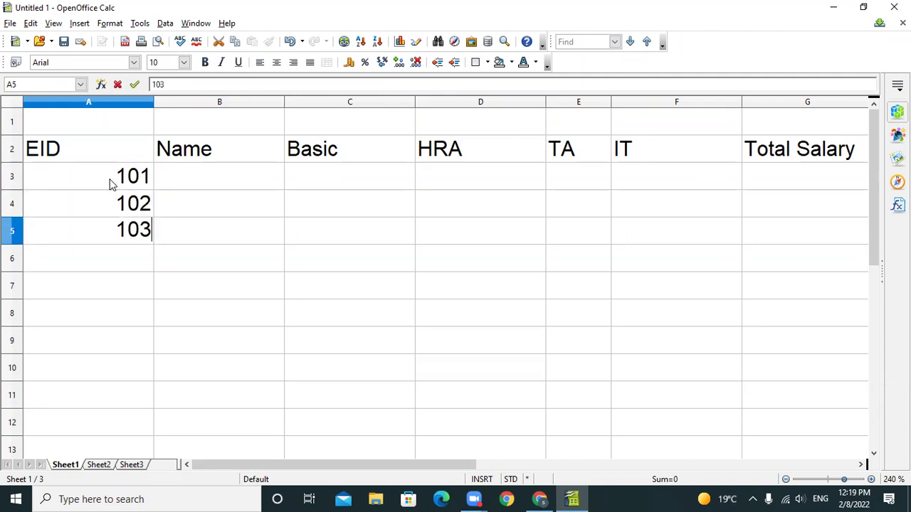
key(Return)
text(104)
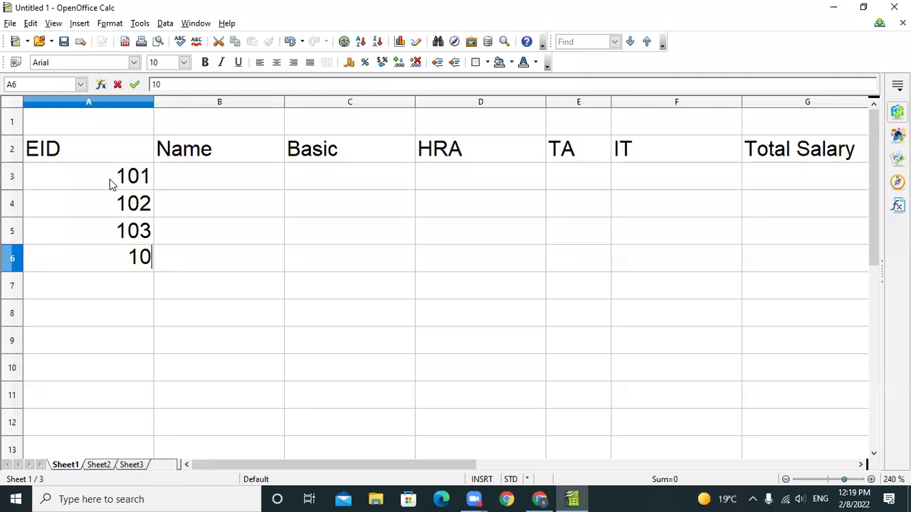
Step: Enter the four employees' first names in the Name column, cells B3 to B6
click(205, 178)
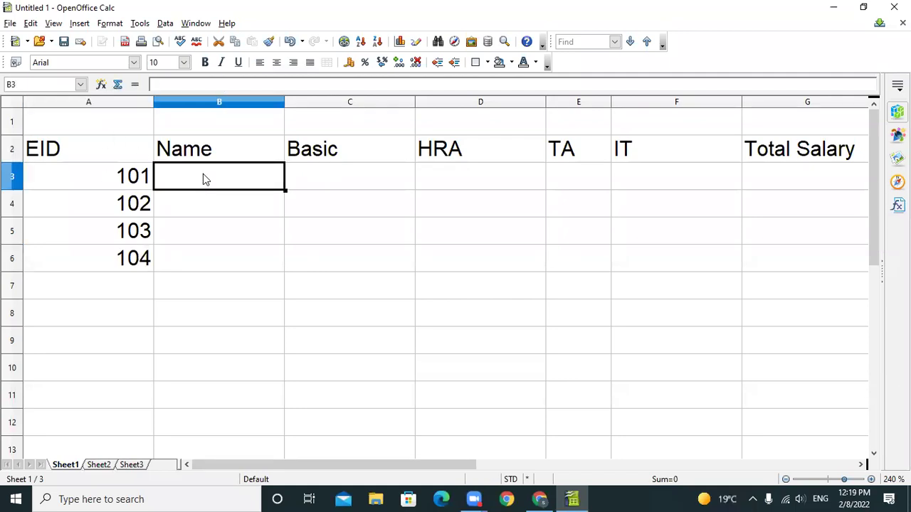
text(Kamal)
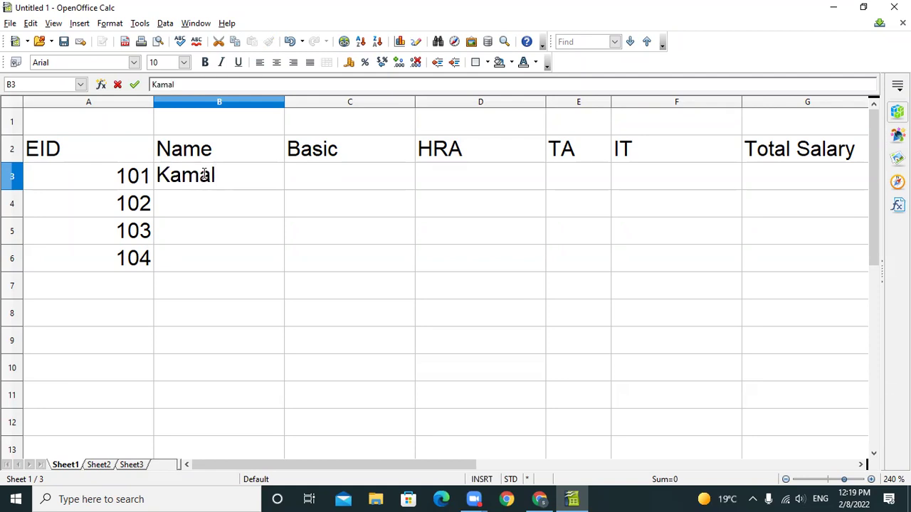
key(Return)
text(Kunal)
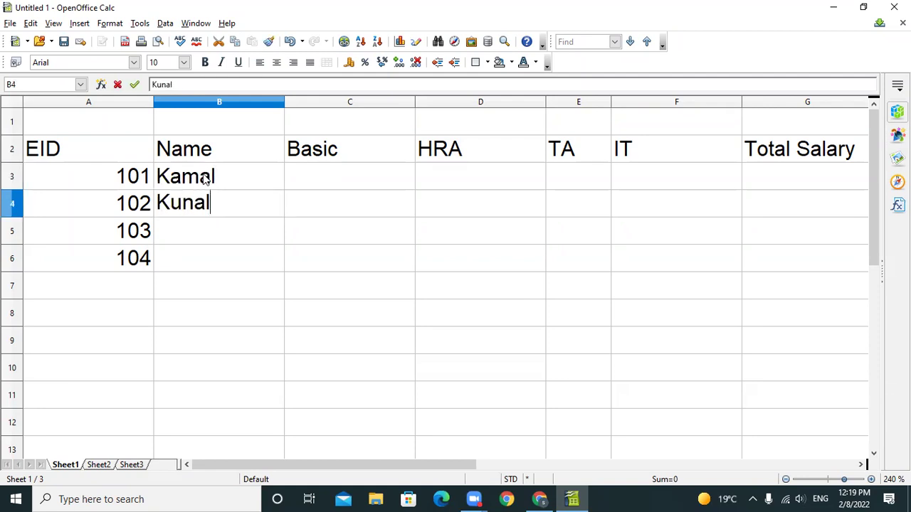
key(Return)
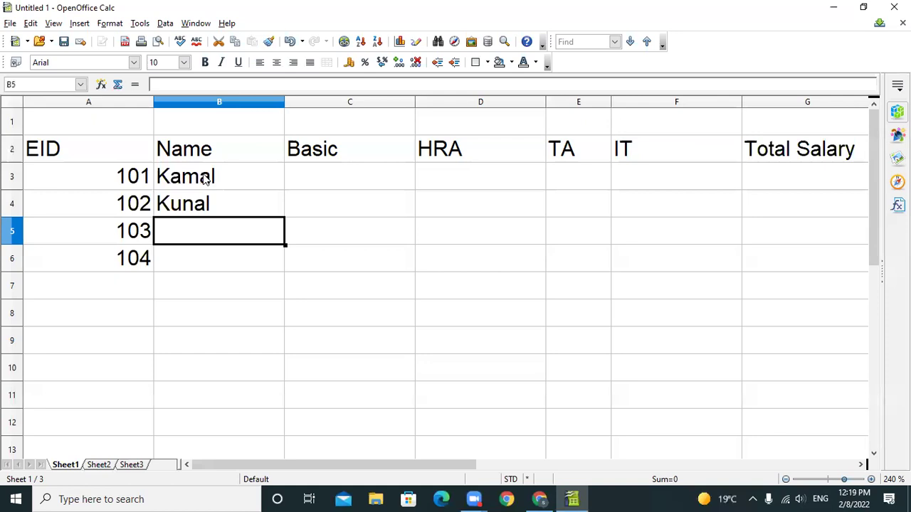
text(Puneet)
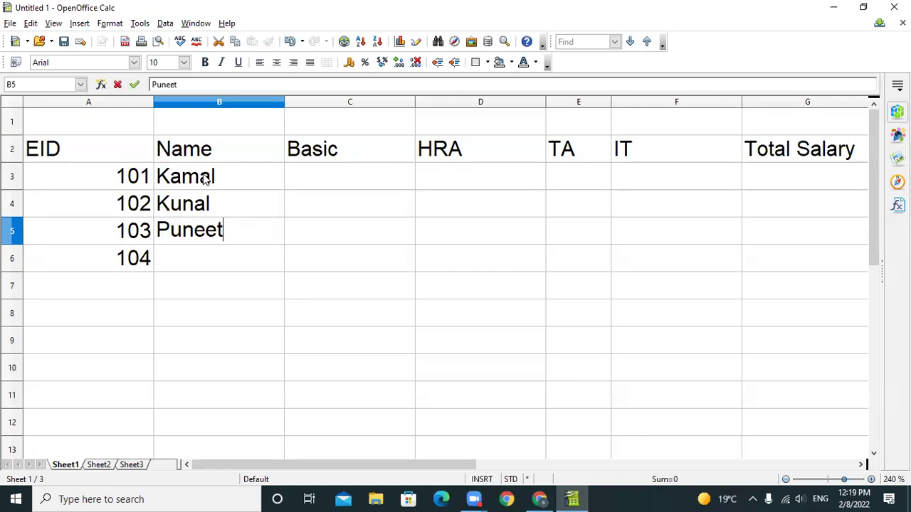
key(Return)
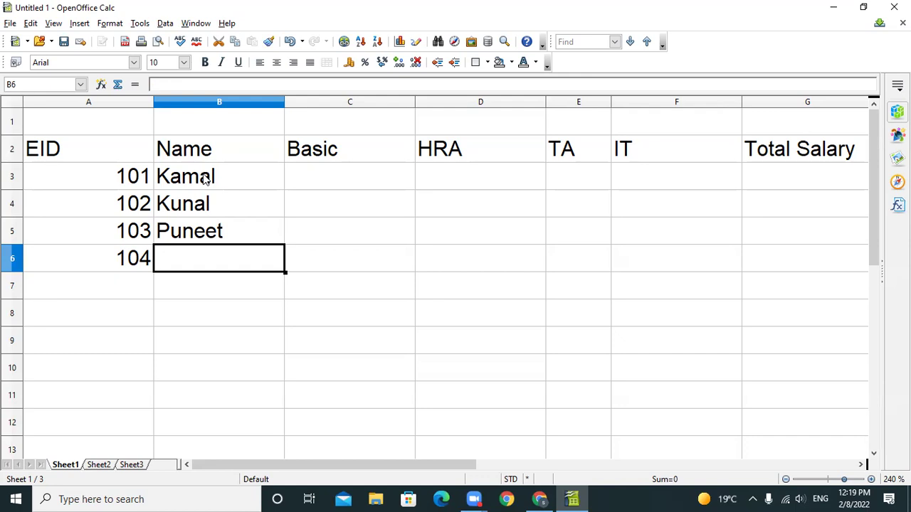
text(Harman)
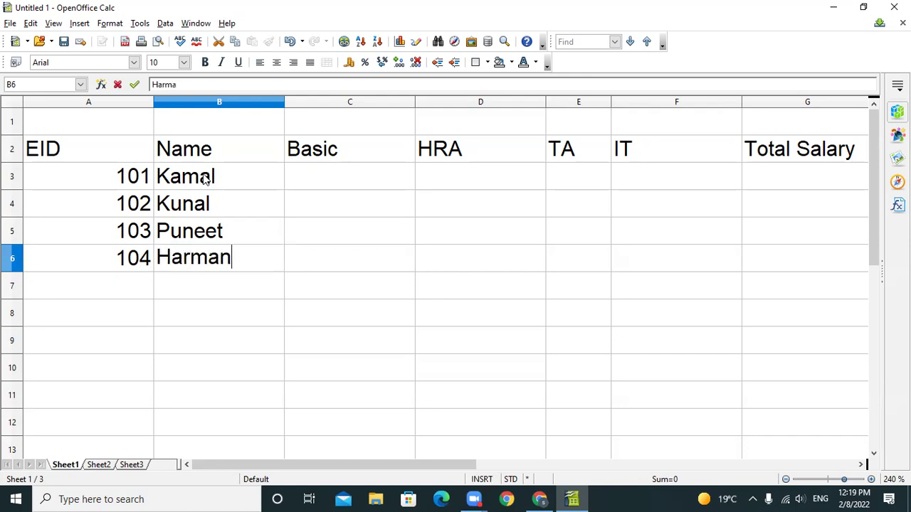
Step: Narrow the Name and EID columns so they closely fit their contents
click(324, 187)
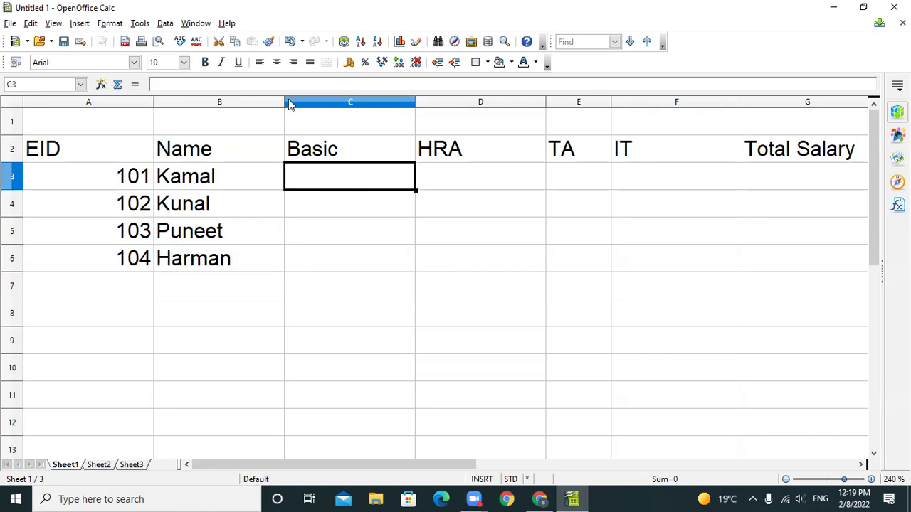
drag(282, 101, 246, 103)
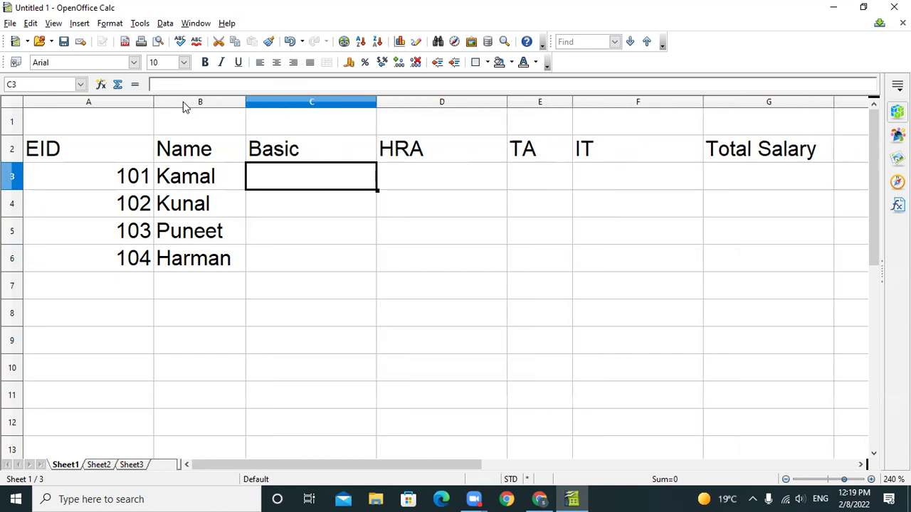
double_click(153, 104)
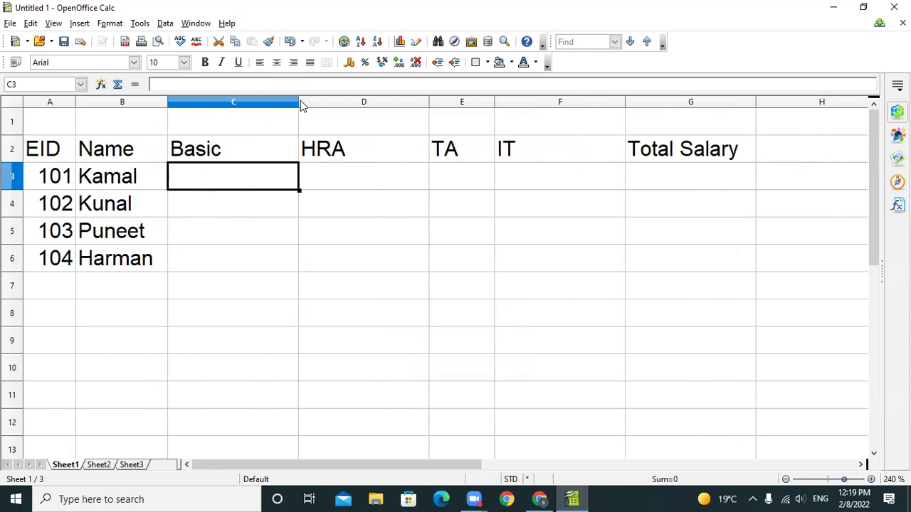
Step: Enter the basic salaries 43000, 52000, 35000 and 67000 in cells C3 to C6
text(4300)
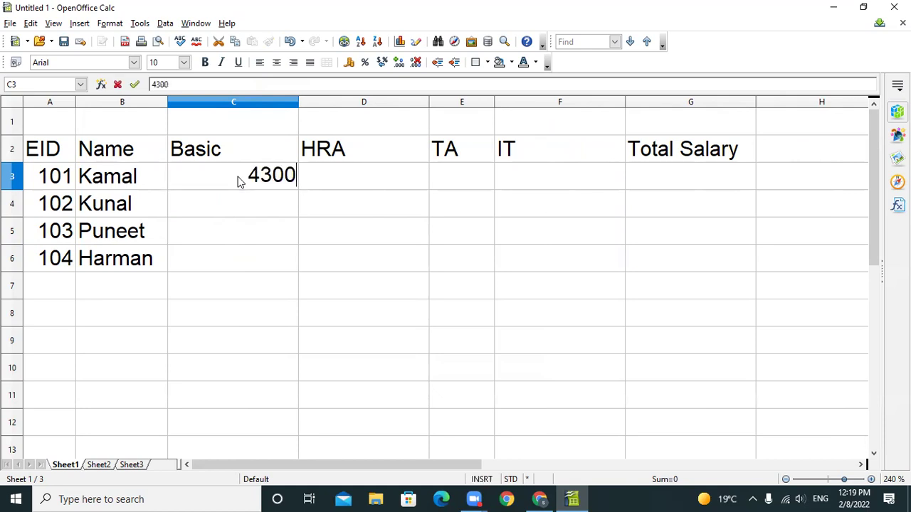
text(0)
click(257, 213)
text(52000)
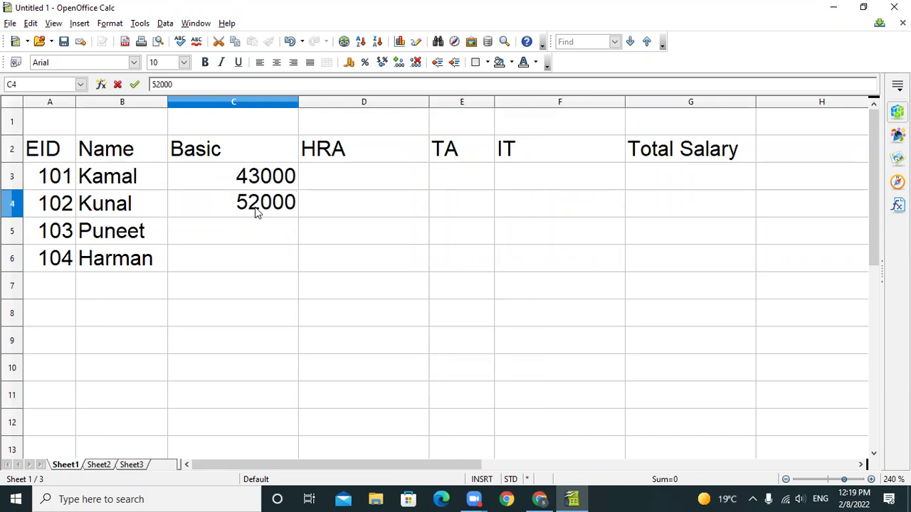
click(241, 229)
text(35000)
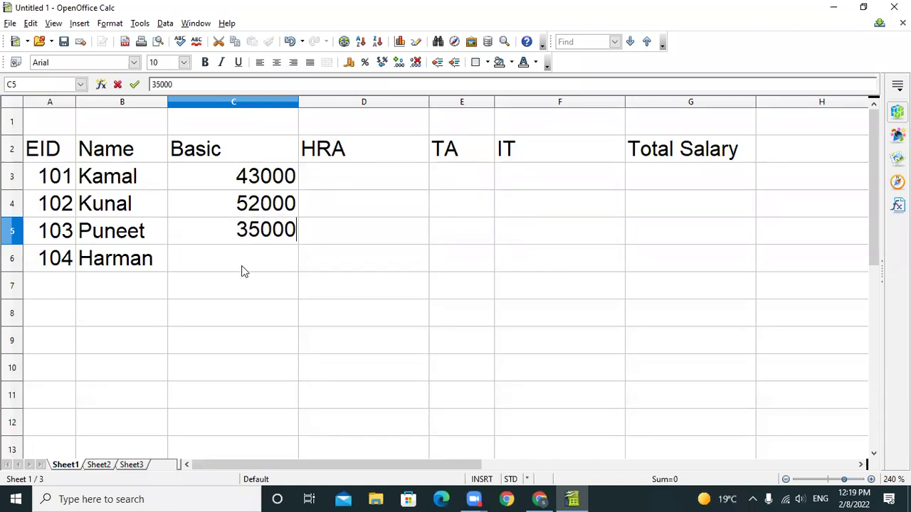
click(249, 259)
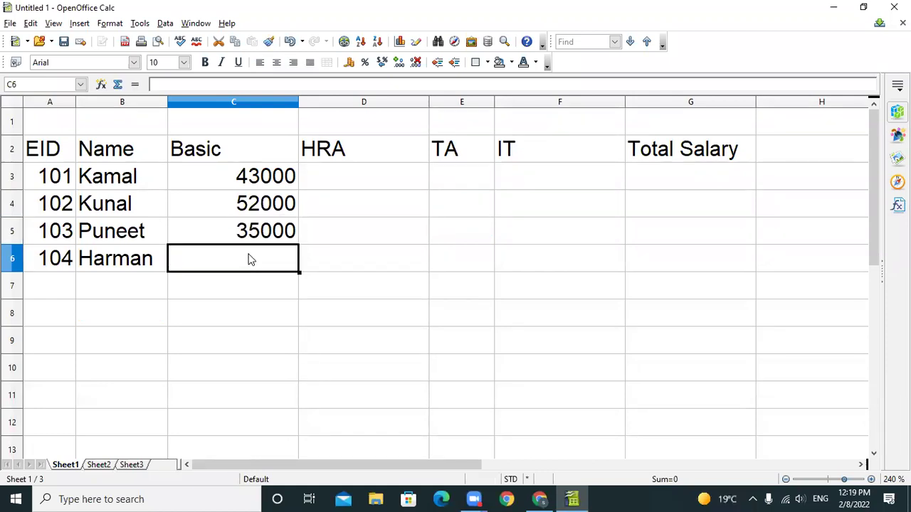
text(67000)
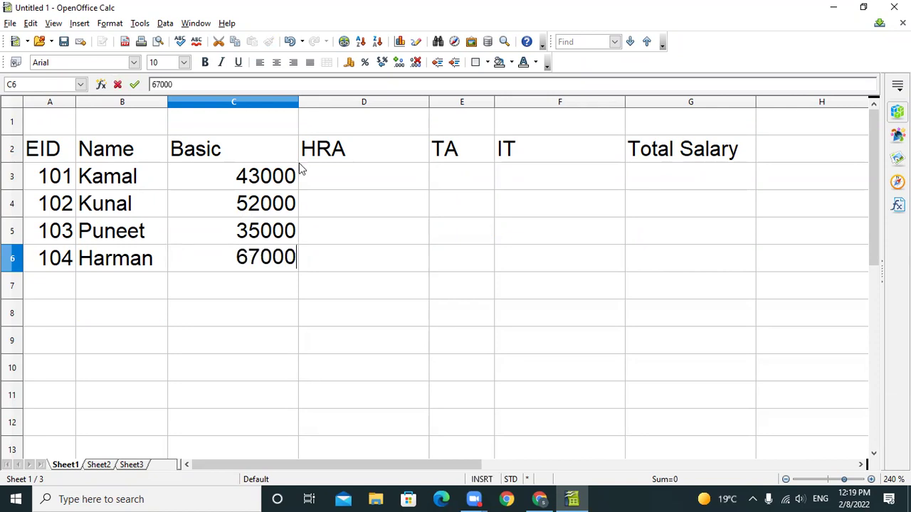
Step: Narrow the HRA, TA and IT columns, leaving HRA and TA slightly wider than their headings
double_click(428, 101)
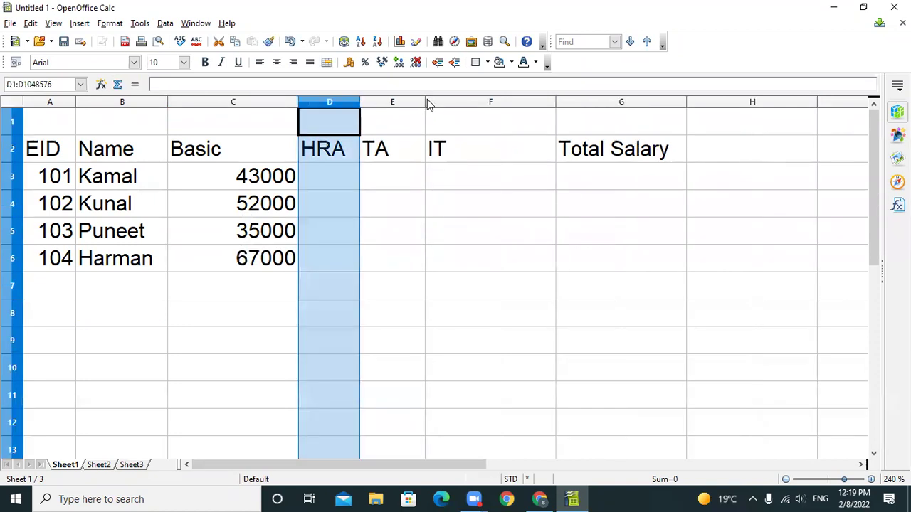
drag(426, 101, 438, 105)
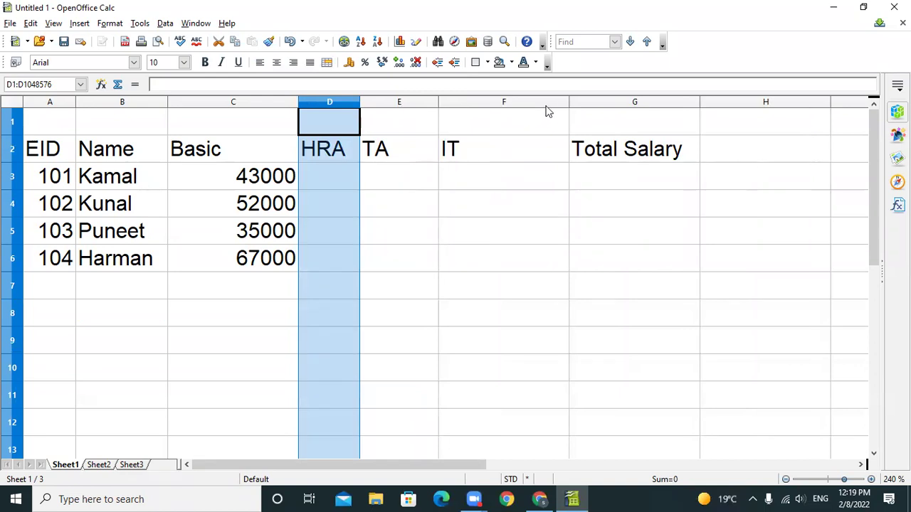
drag(568, 102, 539, 102)
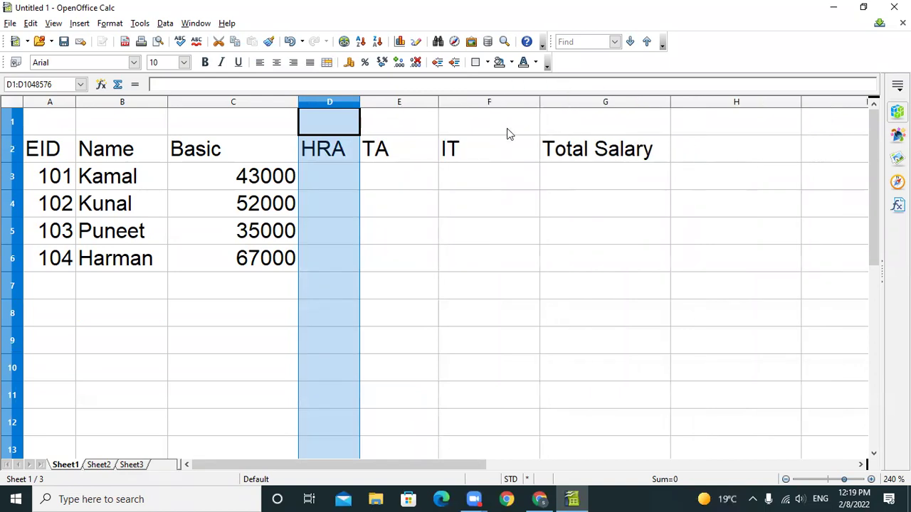
click(355, 171)
drag(360, 101, 368, 101)
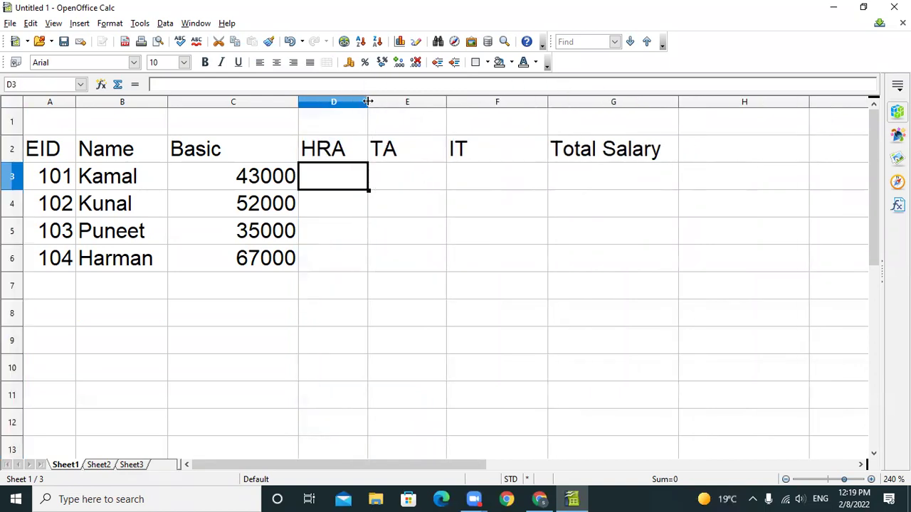
Step: Open Notepad and move its window down so the sheet's heading row stays uncovered
click(202, 499)
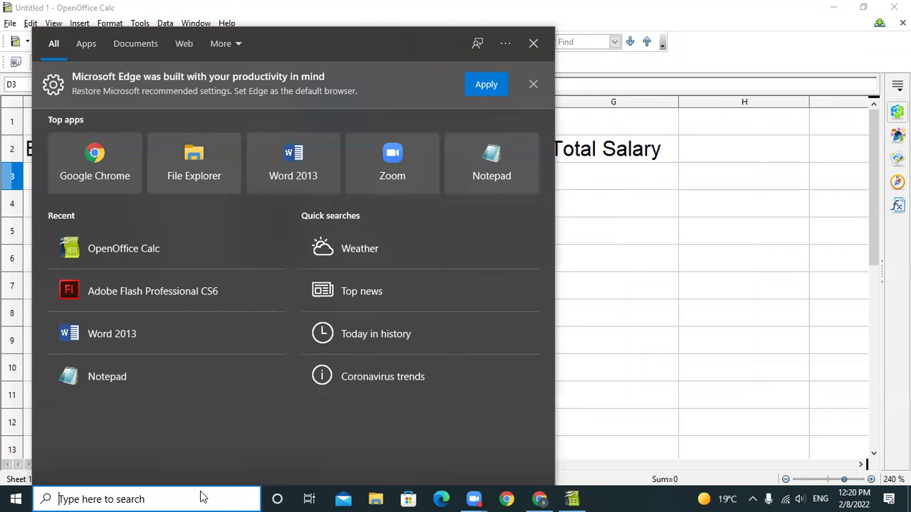
text(not)
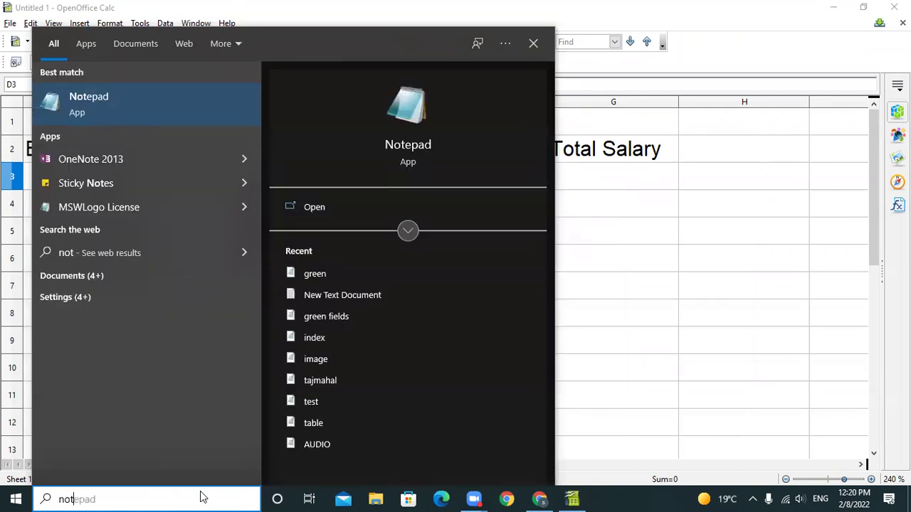
text(pad)
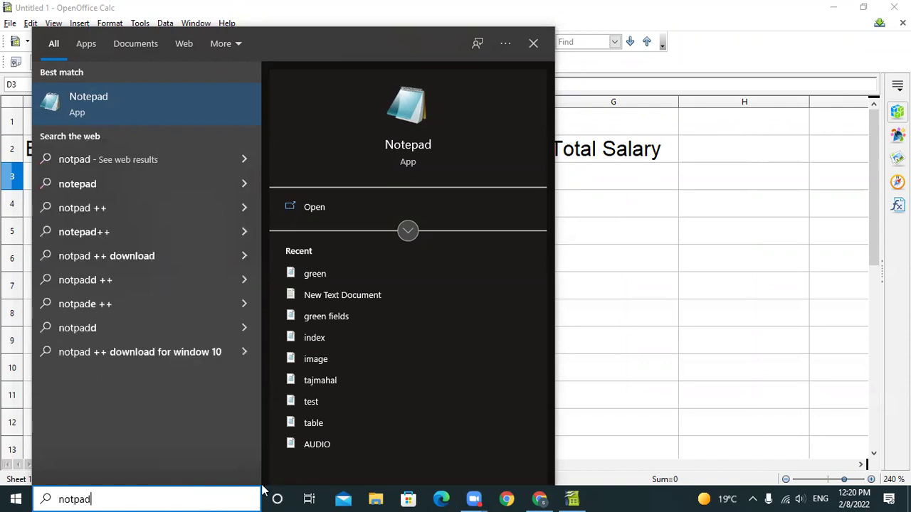
click(135, 102)
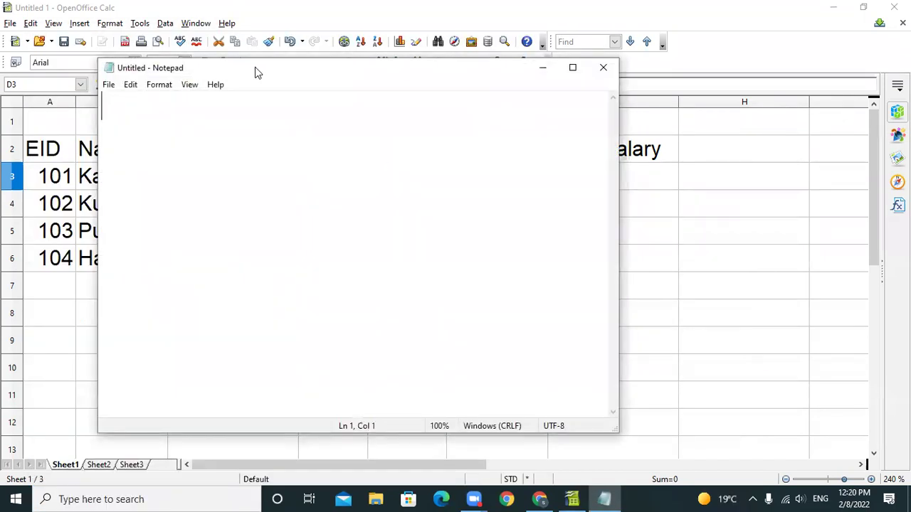
drag(255, 67, 292, 184)
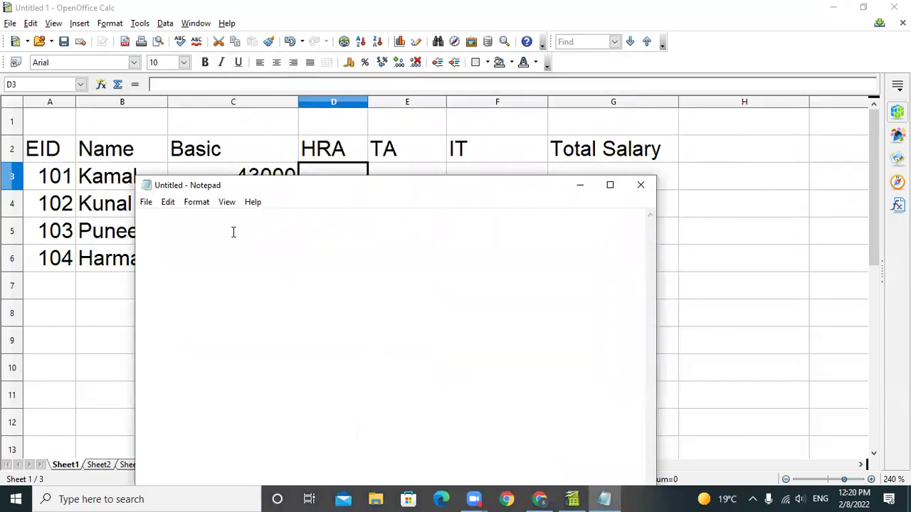
Step: Write the question "(i) Write formula or function to calculate HRA @ 20 % of basic salry in Cell D3" in the blank note
text(()
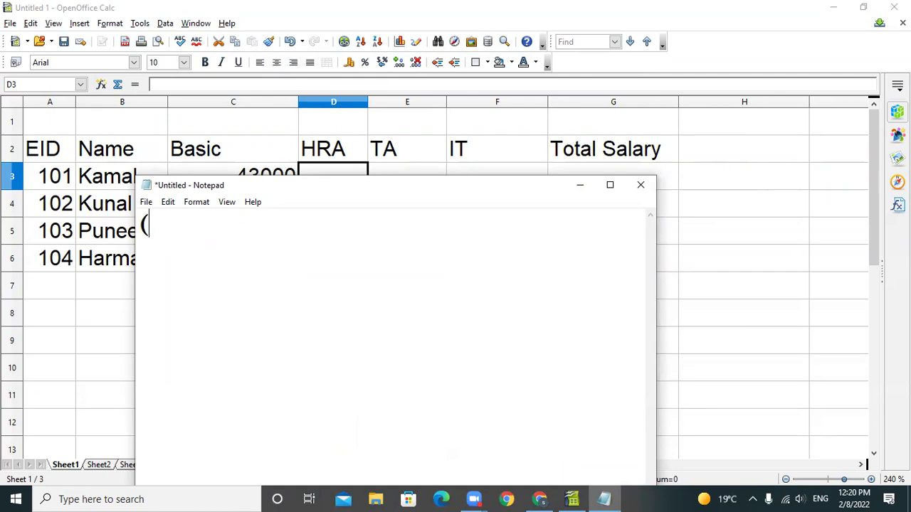
text(i) Wr)
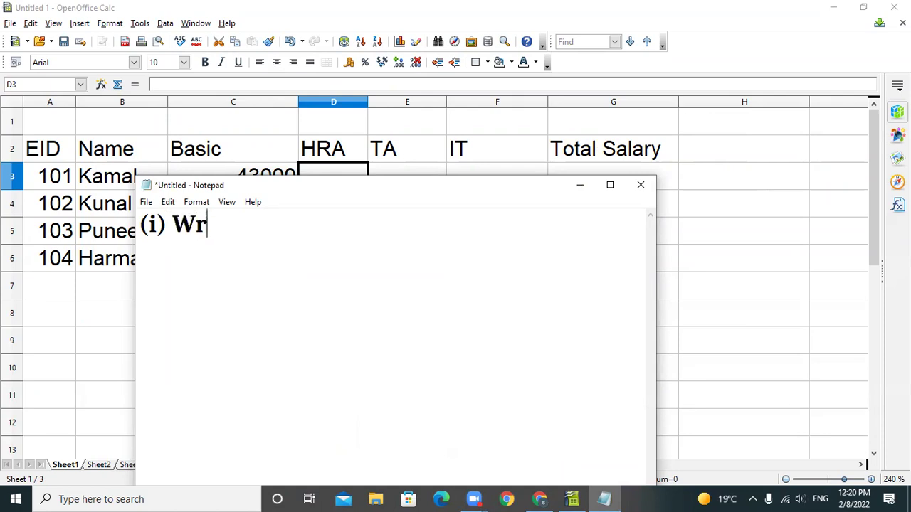
text(ite form)
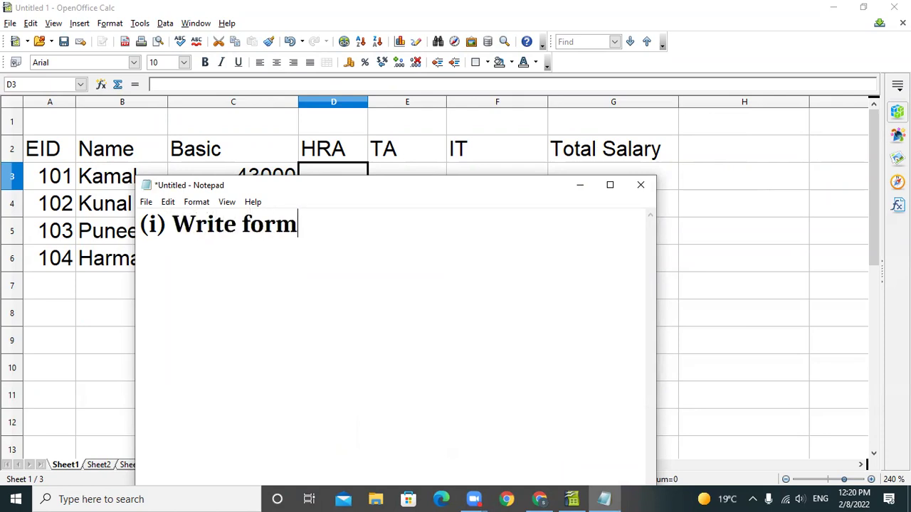
text(ula or )
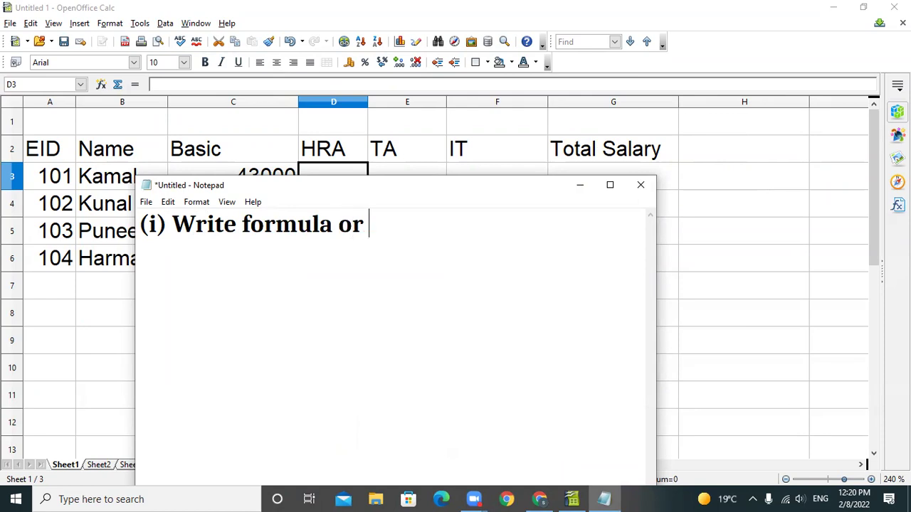
text(function)
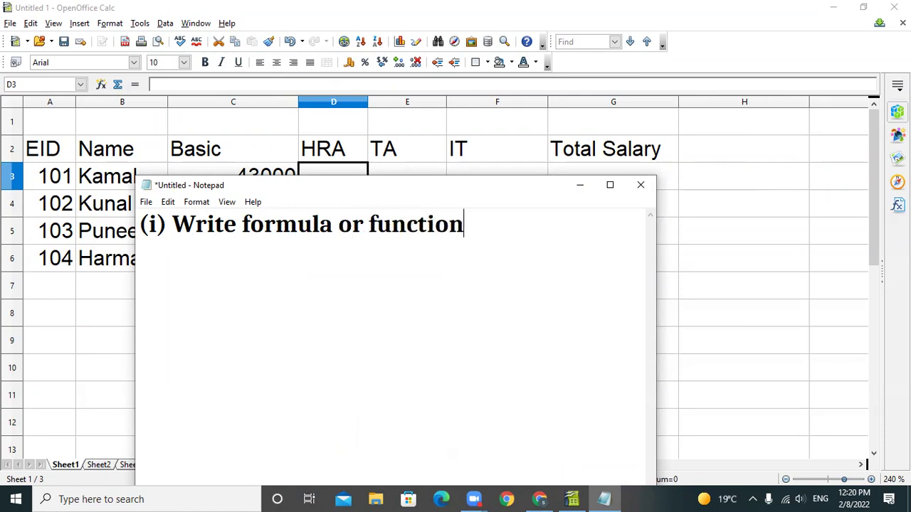
text( to cal)
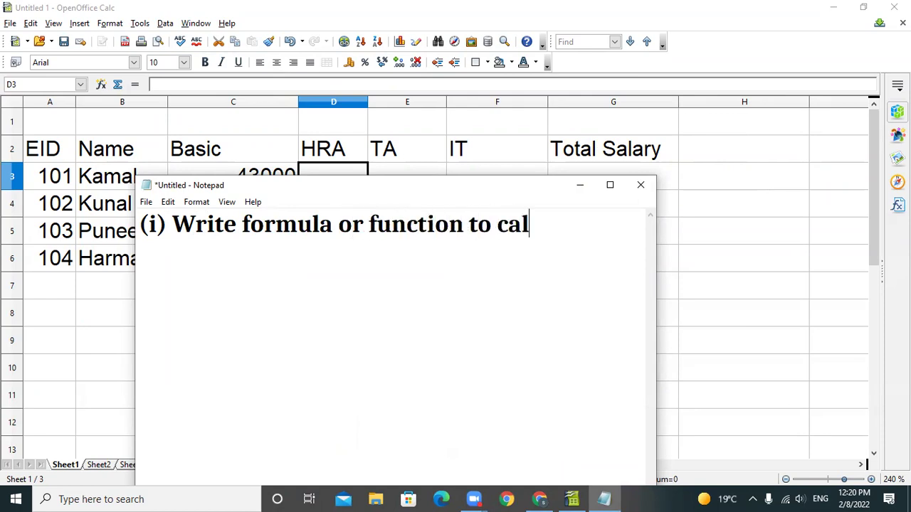
text(culate B)
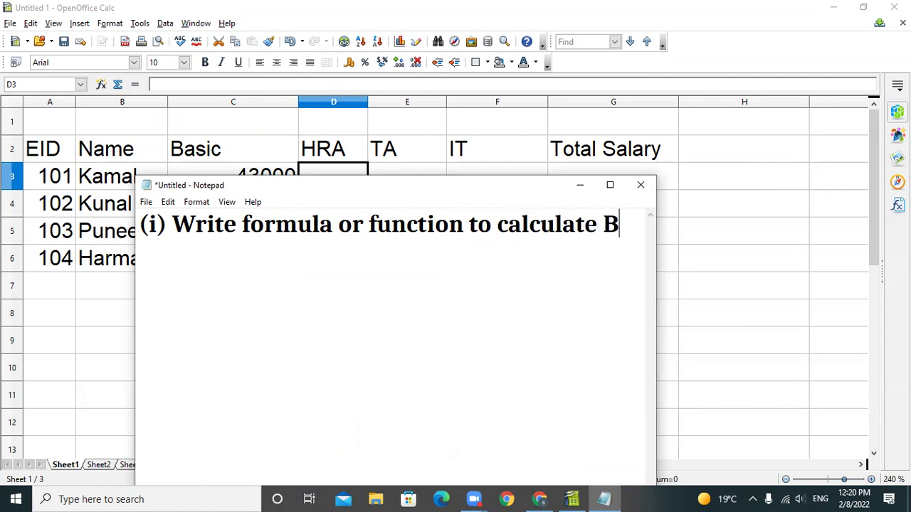
key(BackSpace)
text(HRA)
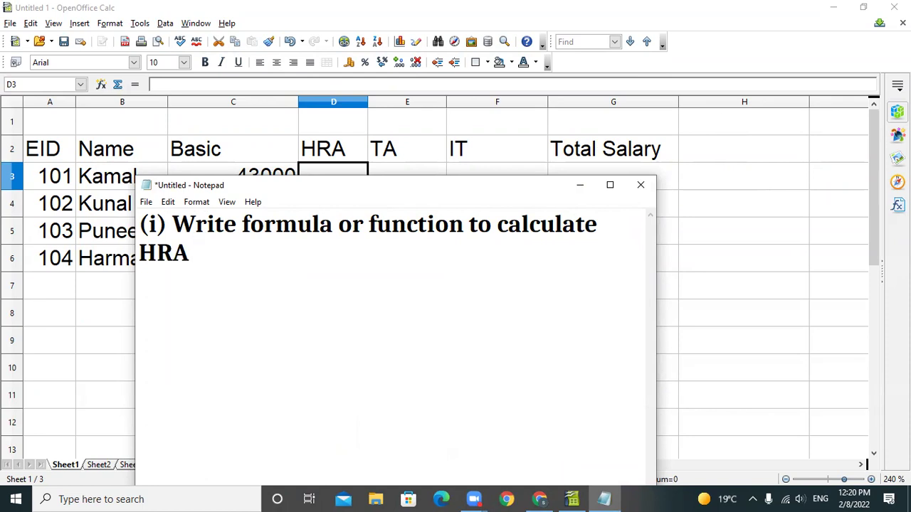
text( @ 20)
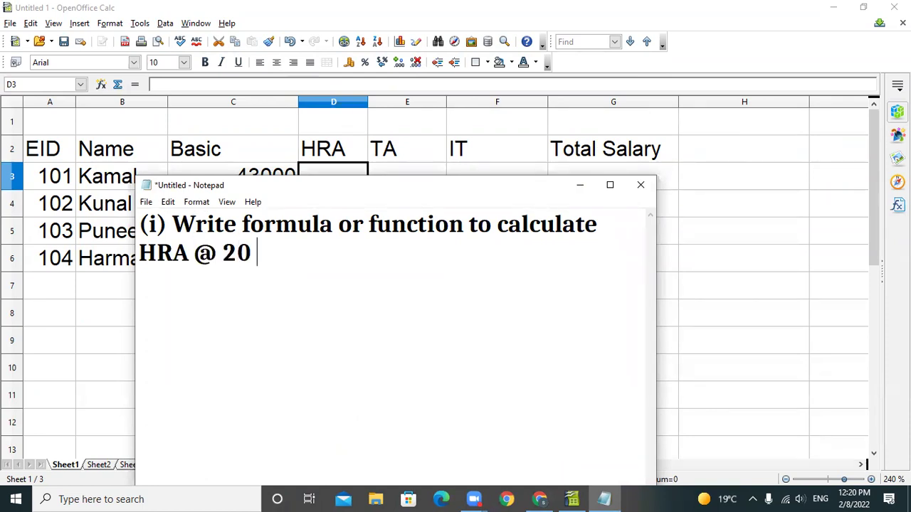
text( % of bas)
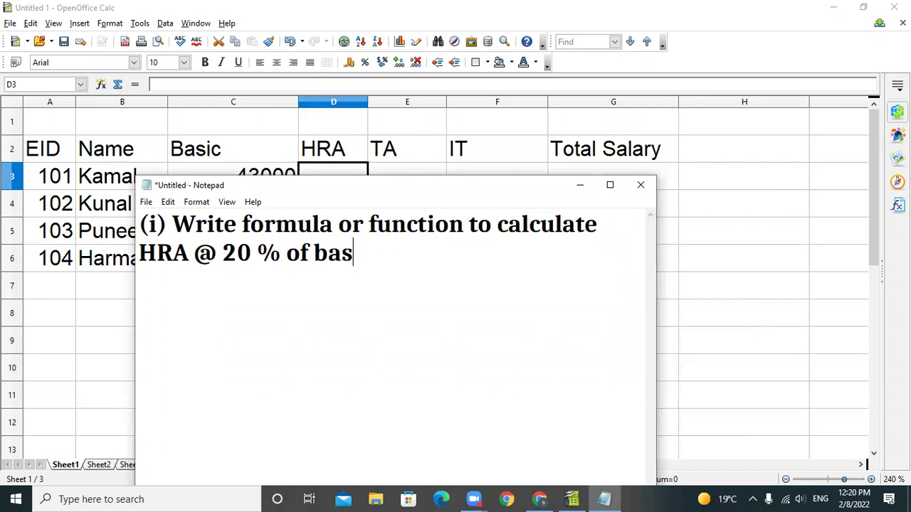
text(ic salr)
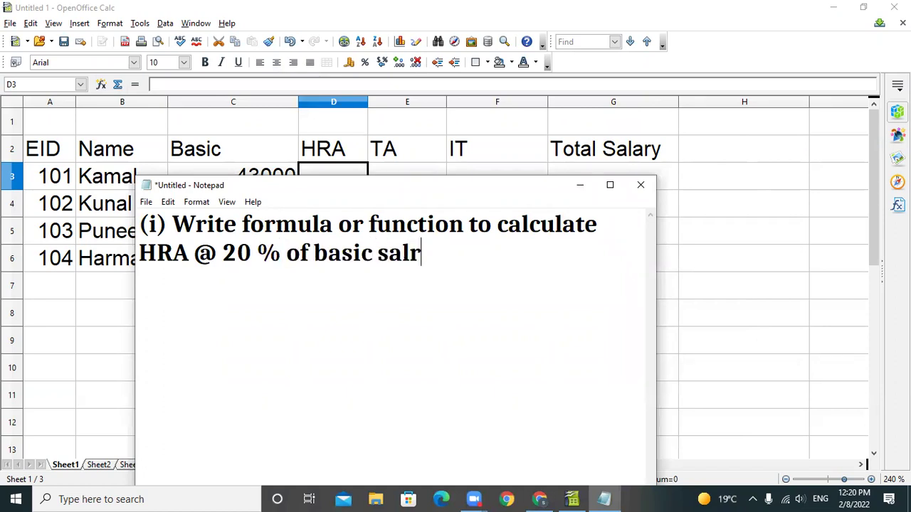
text(y in )
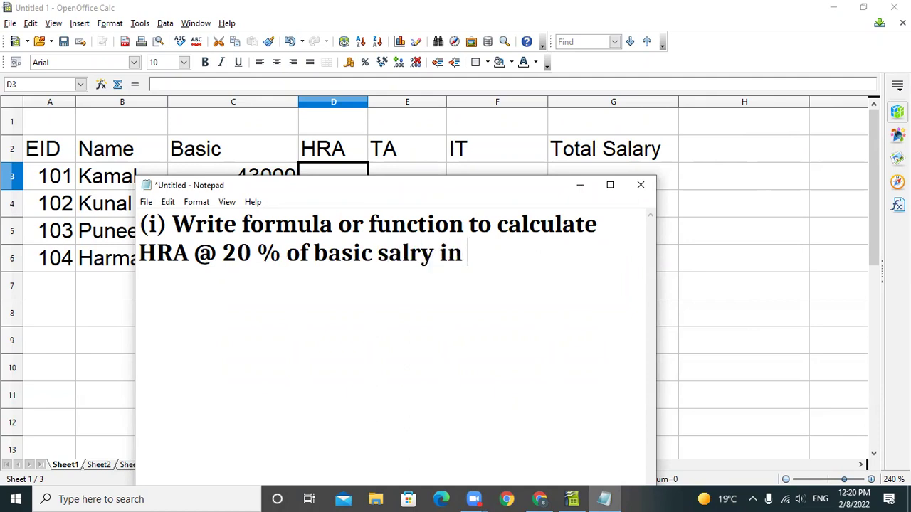
text(Cell)
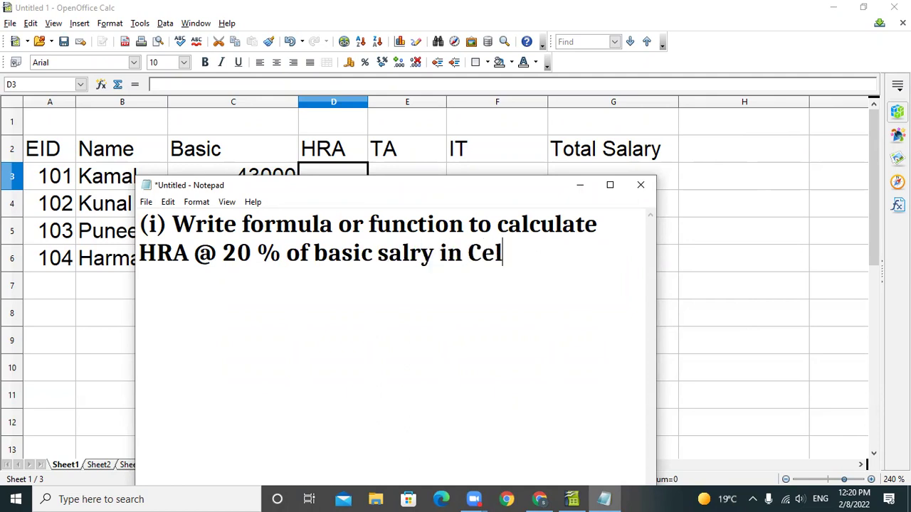
text(3)
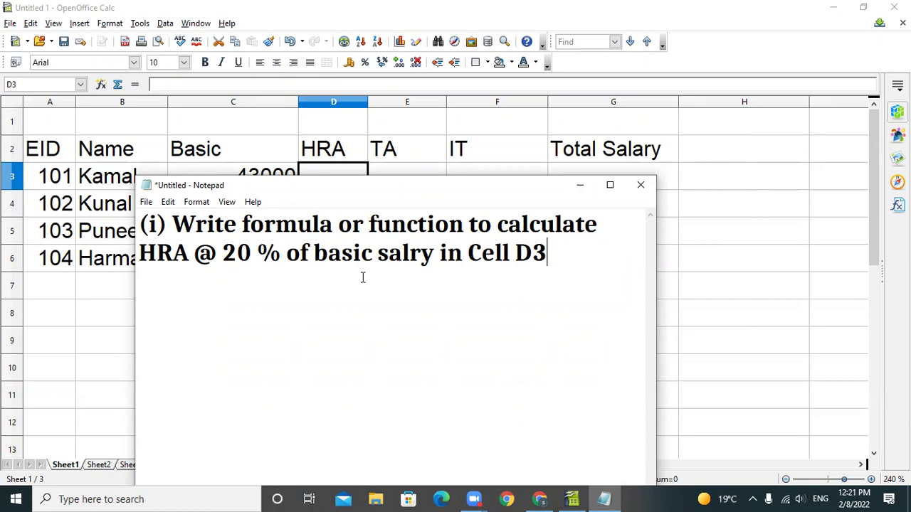
Step: Switch to OpenOffice Calc, enter the HRA formula =C3*20/100 in cell D3 and fill it down to D6
click(392, 173)
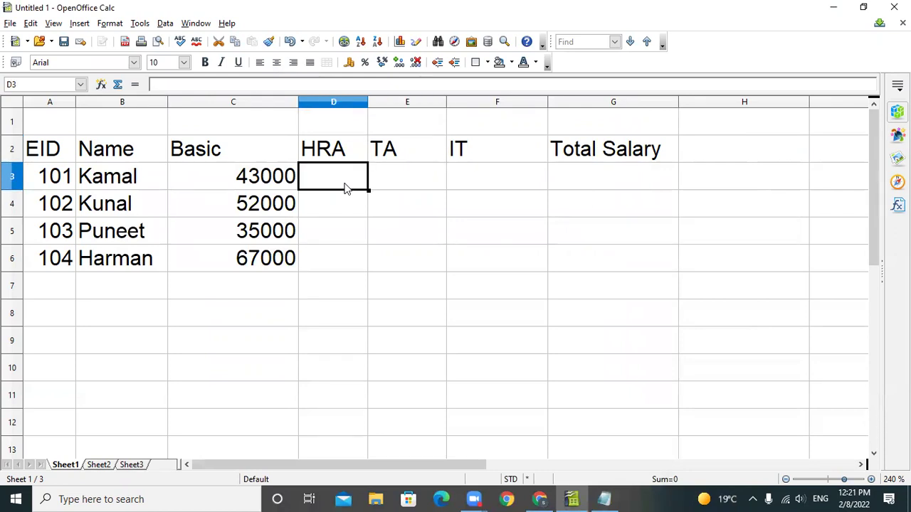
text(=)
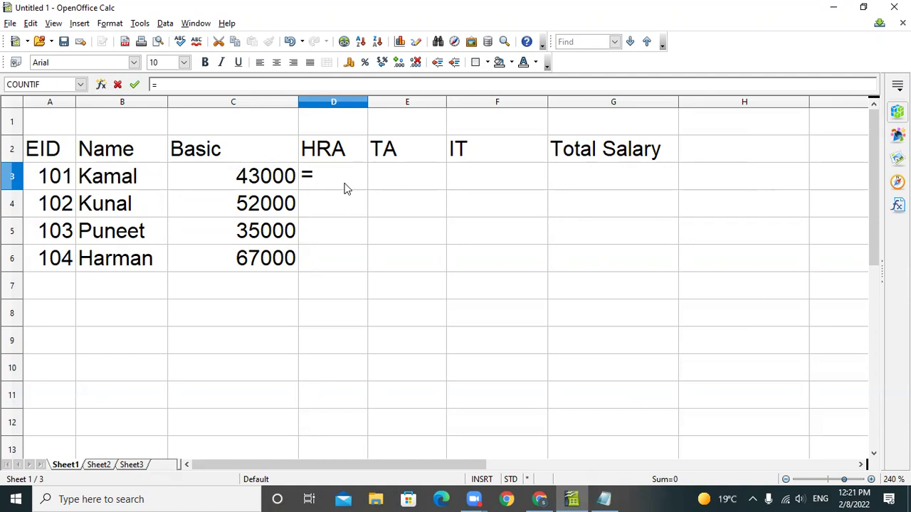
text(c3)
text(*20/100)
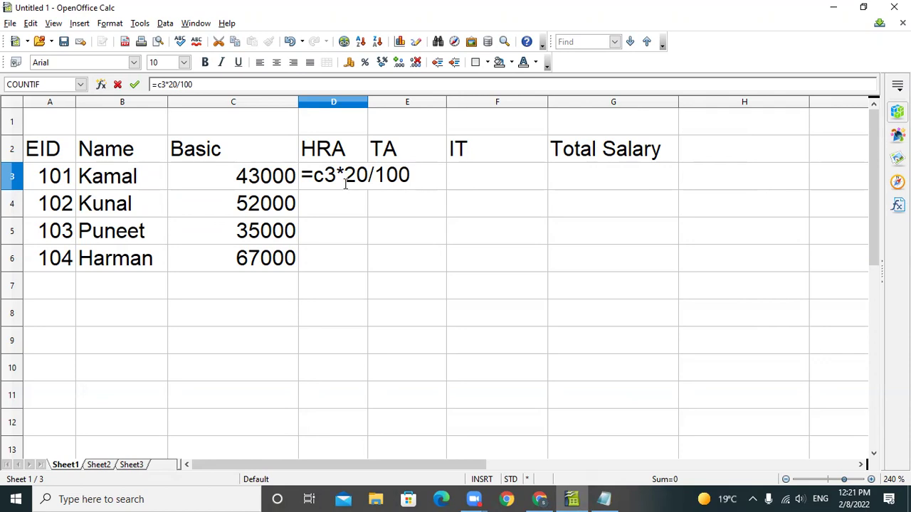
key(Return)
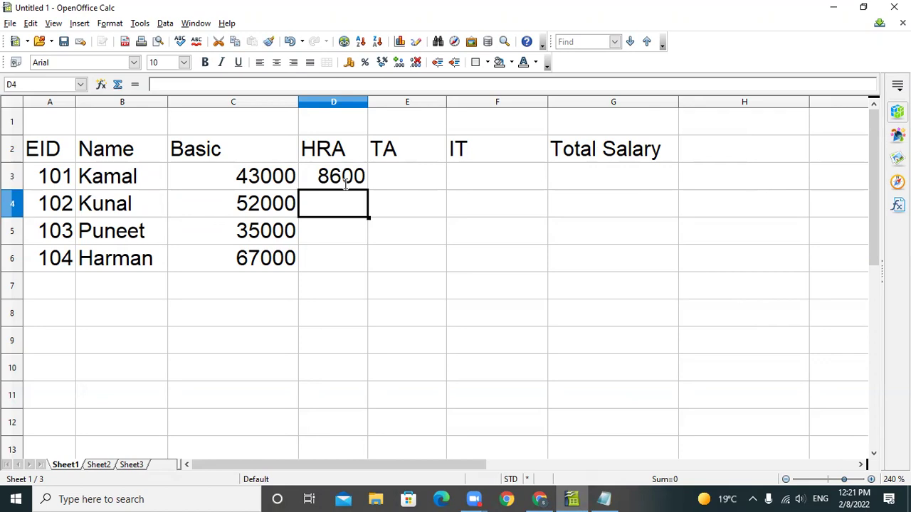
click(363, 184)
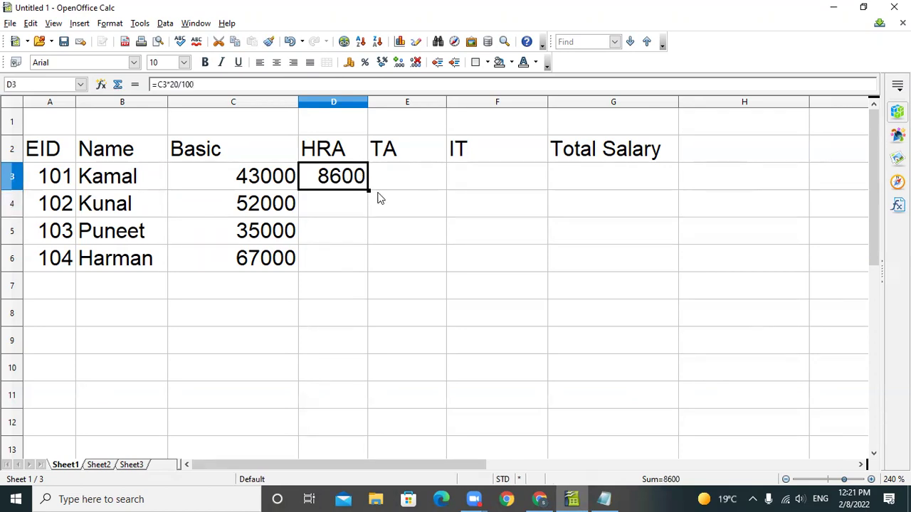
drag(369, 190, 362, 271)
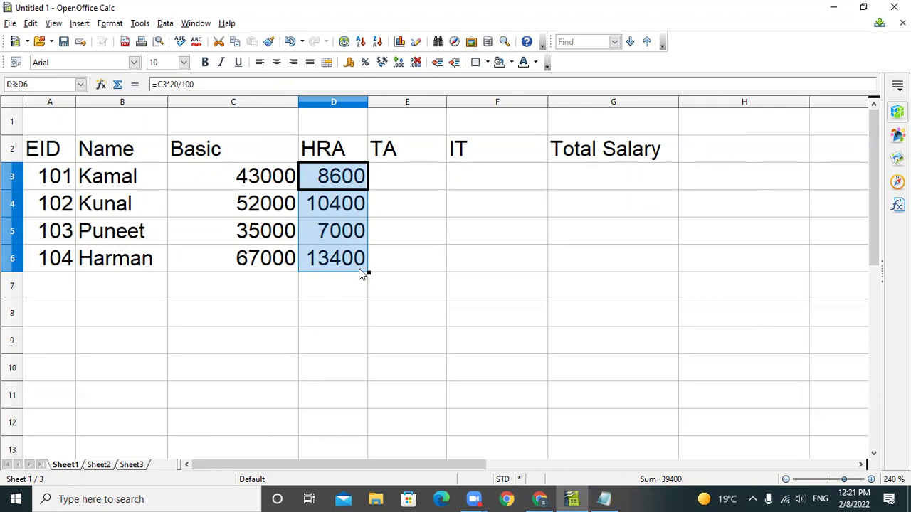
Step: Switch to Notepad and add the question "(ii) Write formula or function to calculate TA @ 10 % of basic +HRA" on a new line
click(604, 498)
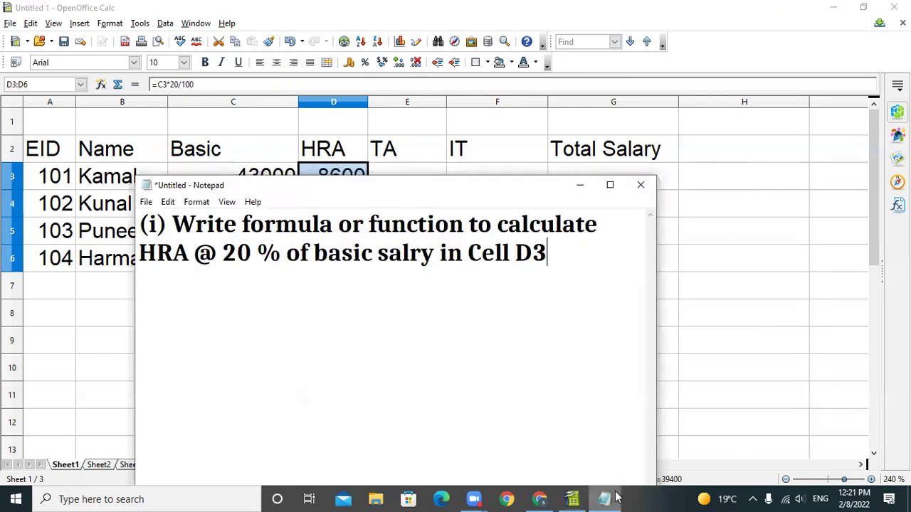
click(574, 248)
key(Return)
text(()
text(ii) )
text(Wtie)
key(BackSpace)
key(BackSpace)
key(BackSpace)
key(BackSpace)
text(rite form)
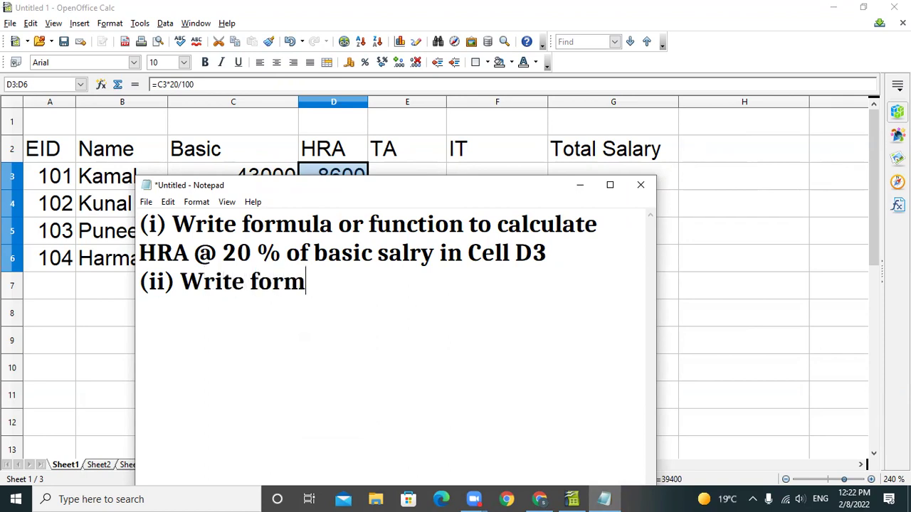
text(ula or f)
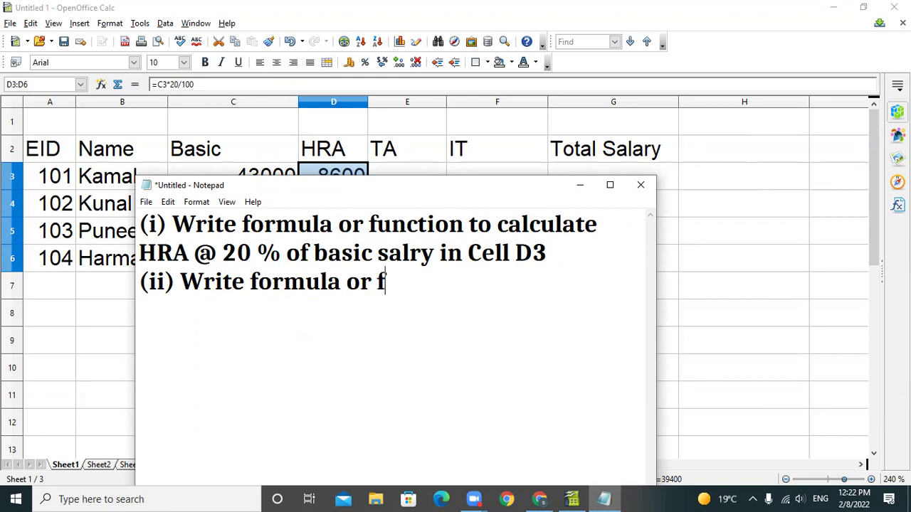
text(unction to calculate )
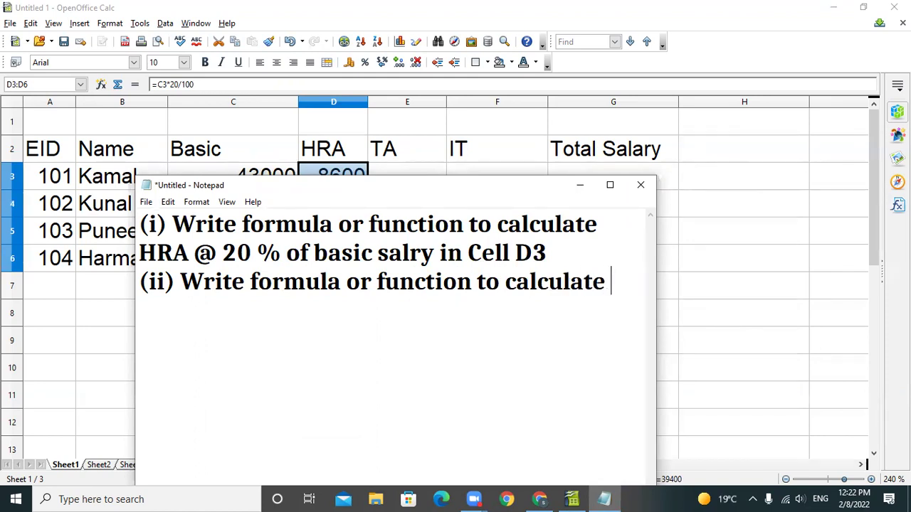
text(TA )
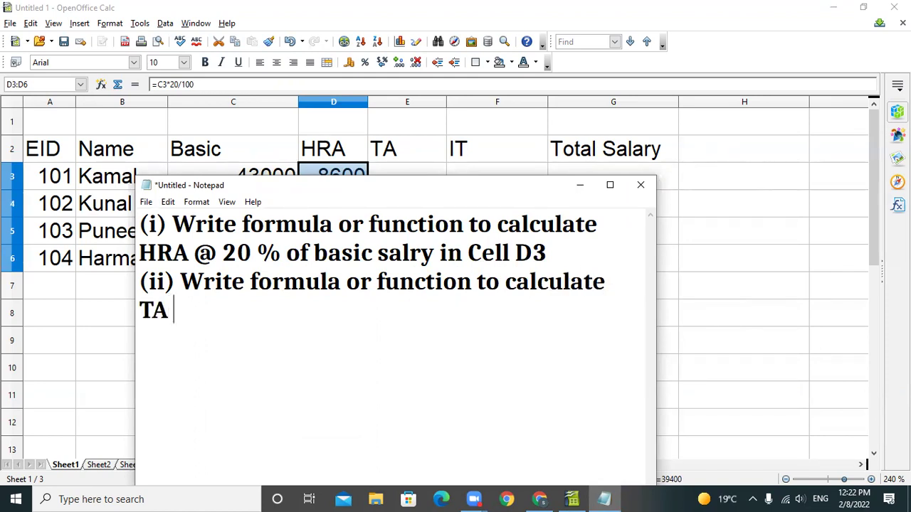
text(@ 10 )
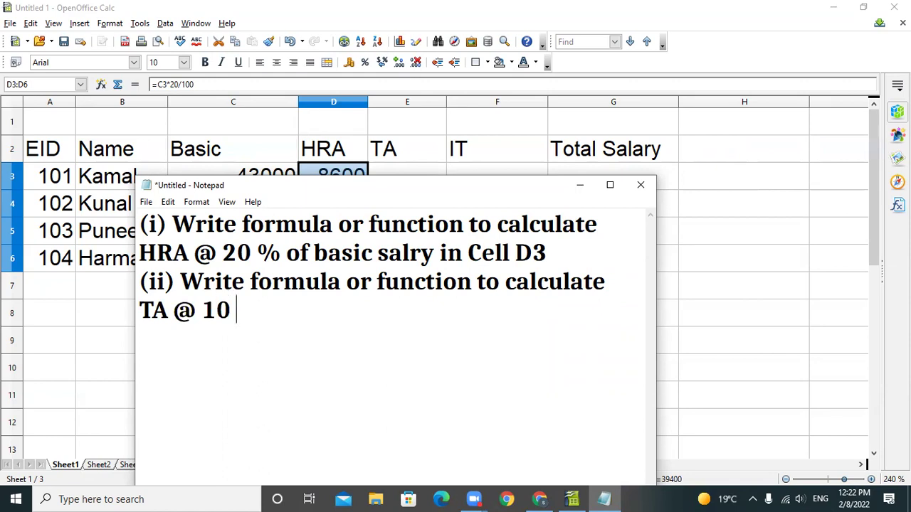
text(% of basic )
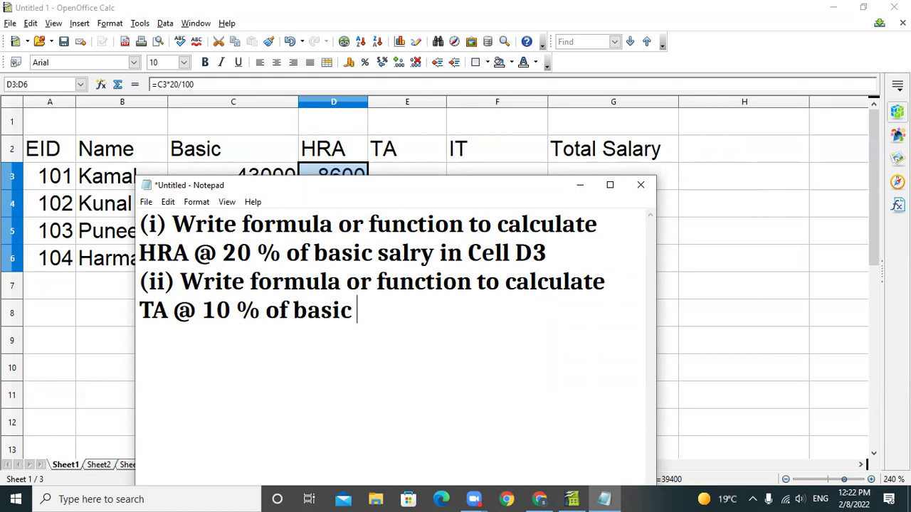
text(+HRA)
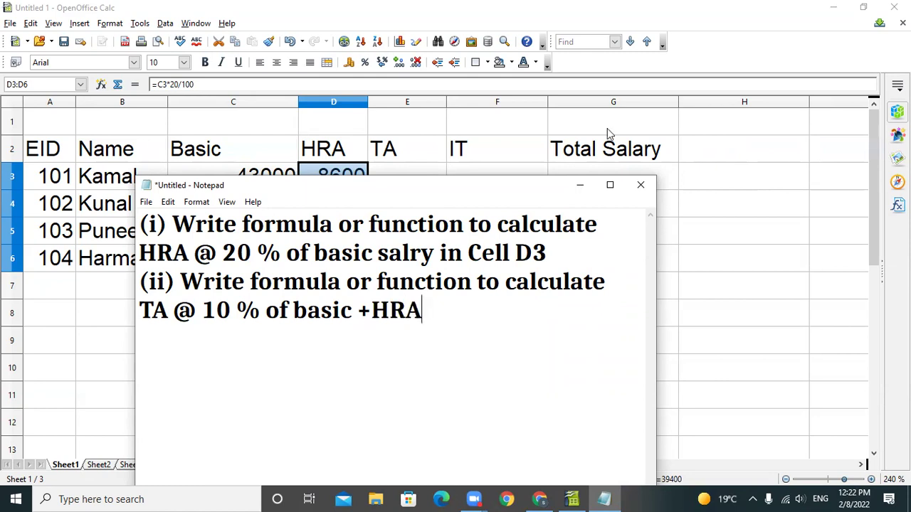
Step: Switch to OpenOffice Calc, enter the TA formula =(C3+D3)*10/100 in cell E3 and fill it down to E6
click(411, 176)
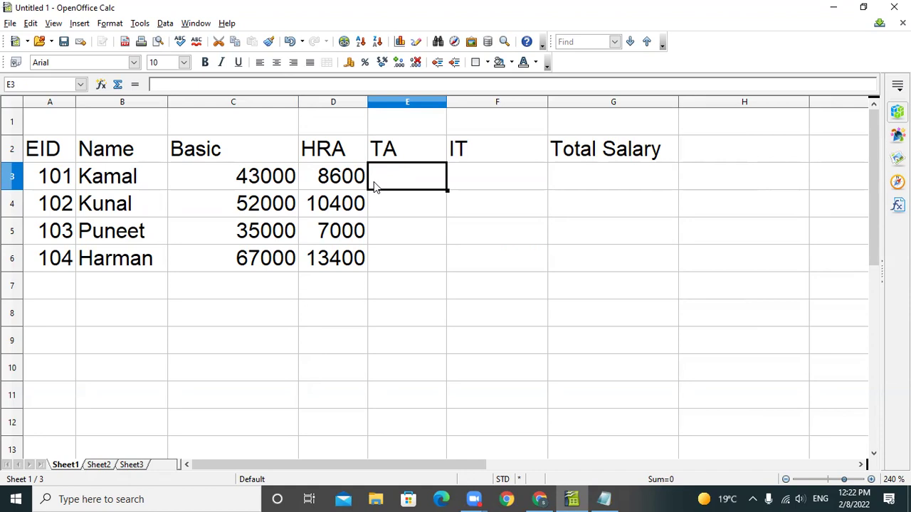
text(=)
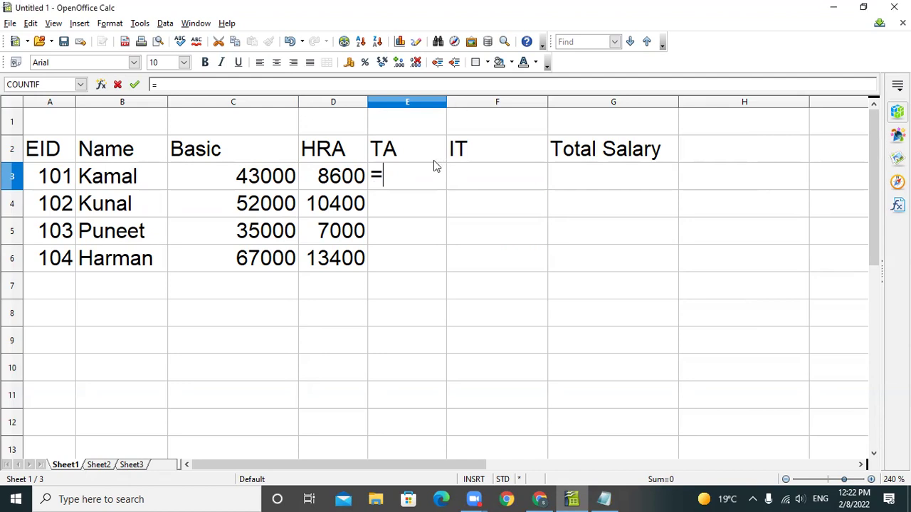
text((C)
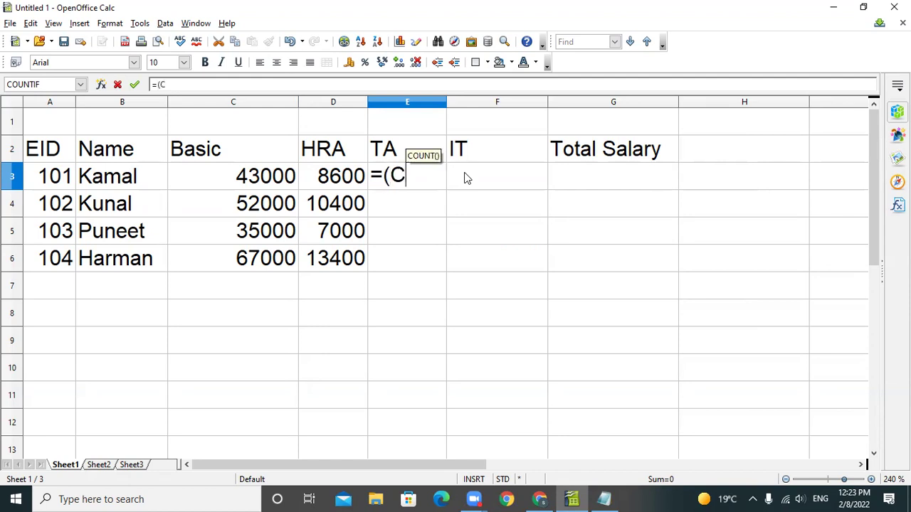
text(3+)
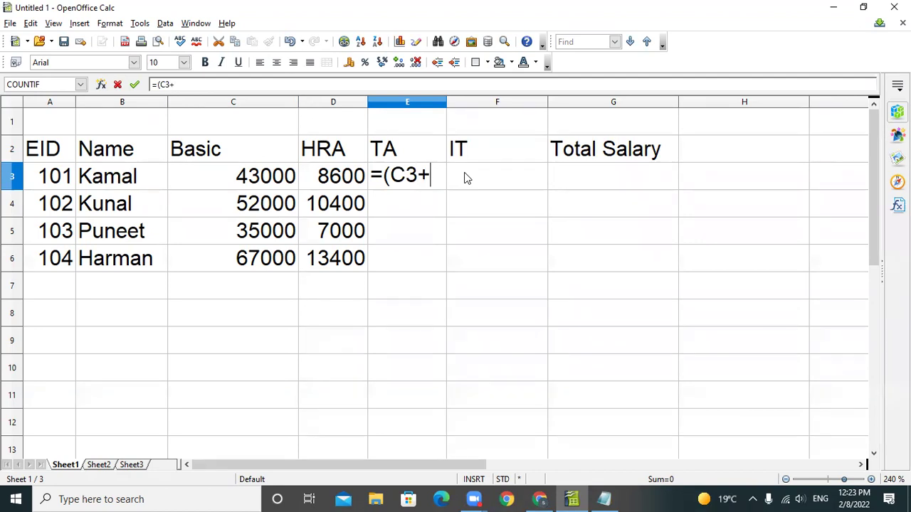
text(D3))
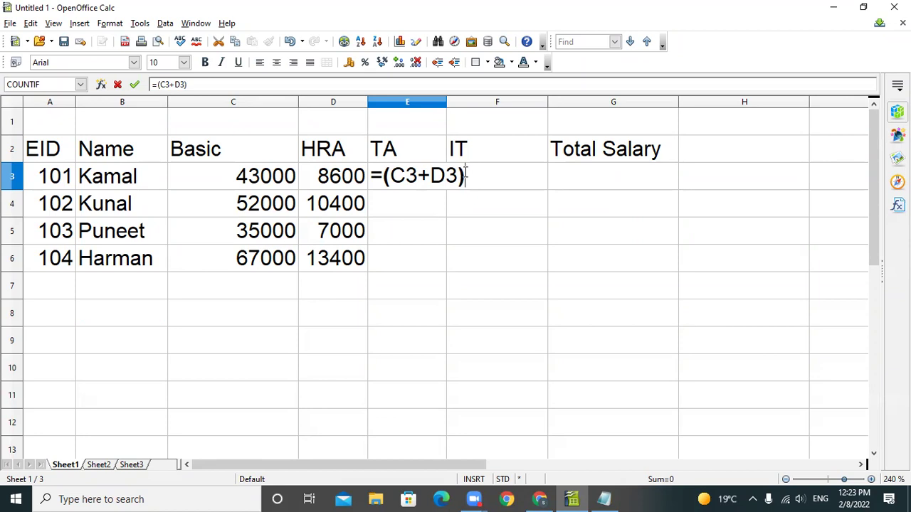
text(*10)
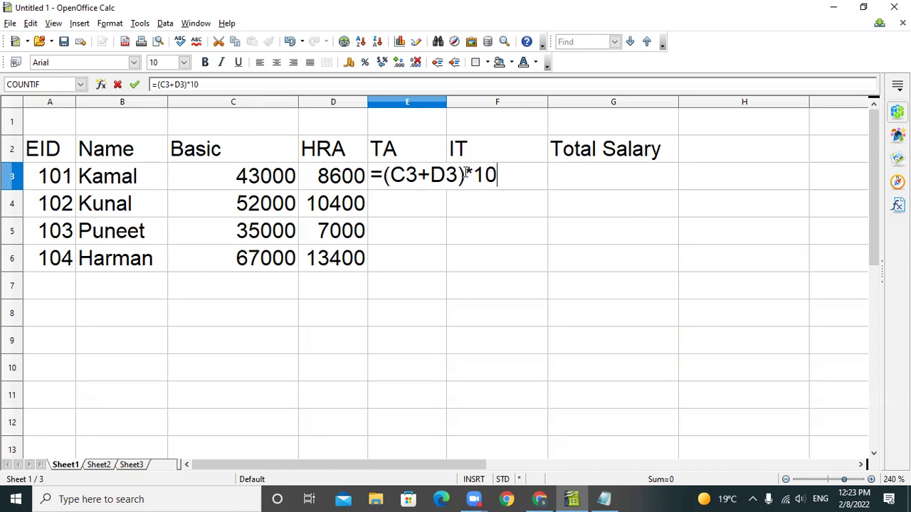
text(/100)
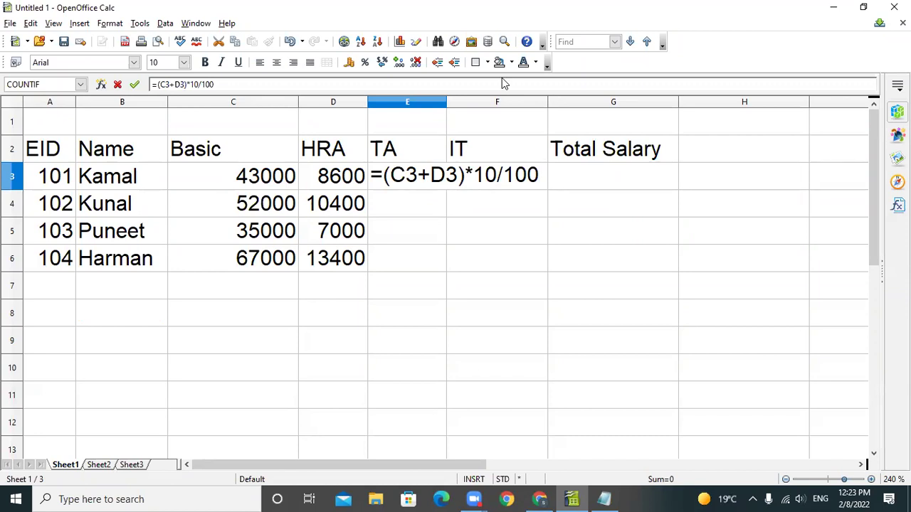
key(Return)
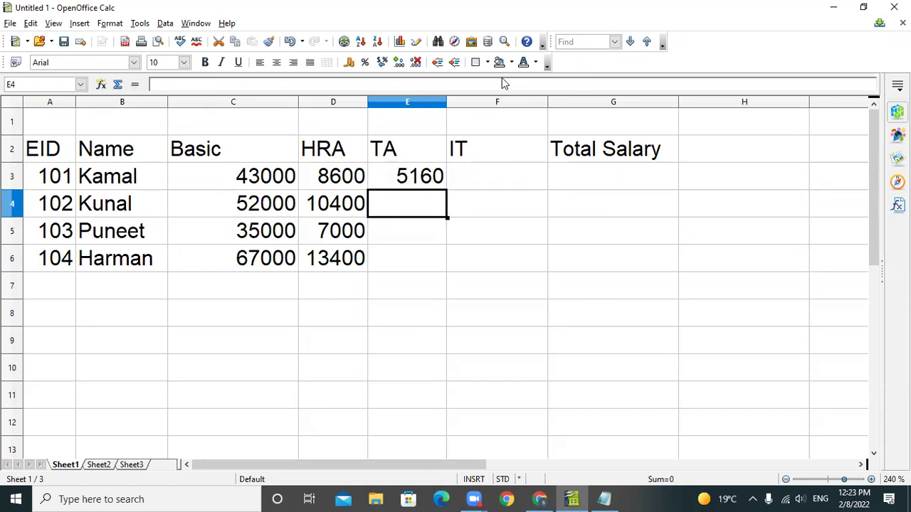
click(432, 173)
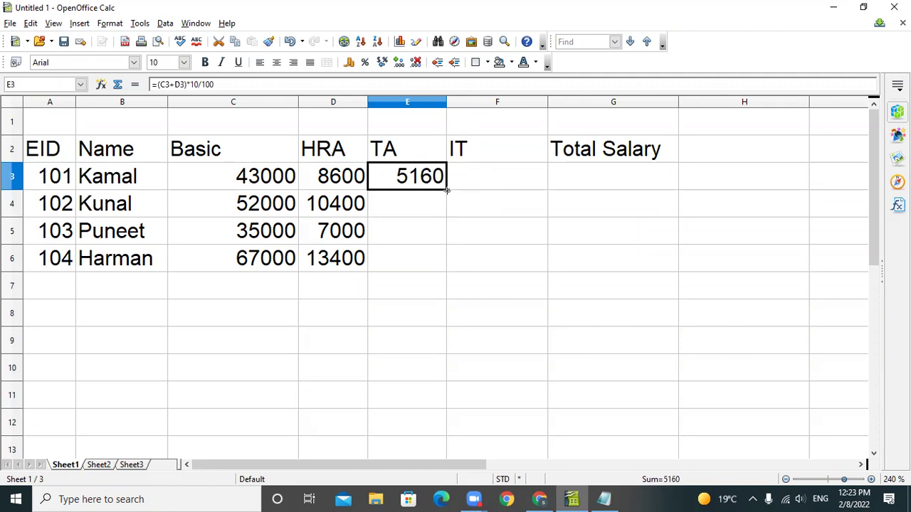
drag(446, 190, 450, 264)
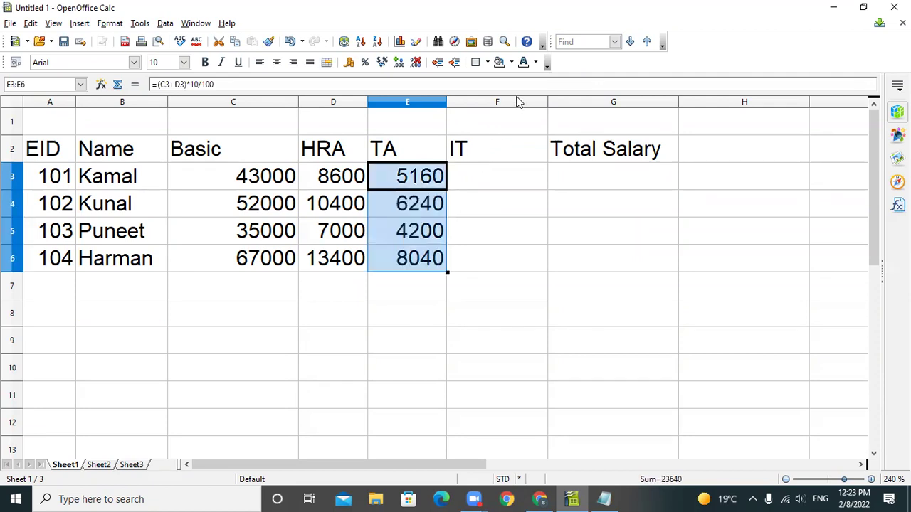
Step: Select cell F3, then switch to Notepad and add the line "(iii) Write forula or function to calculate IT" below question (ii)
click(495, 181)
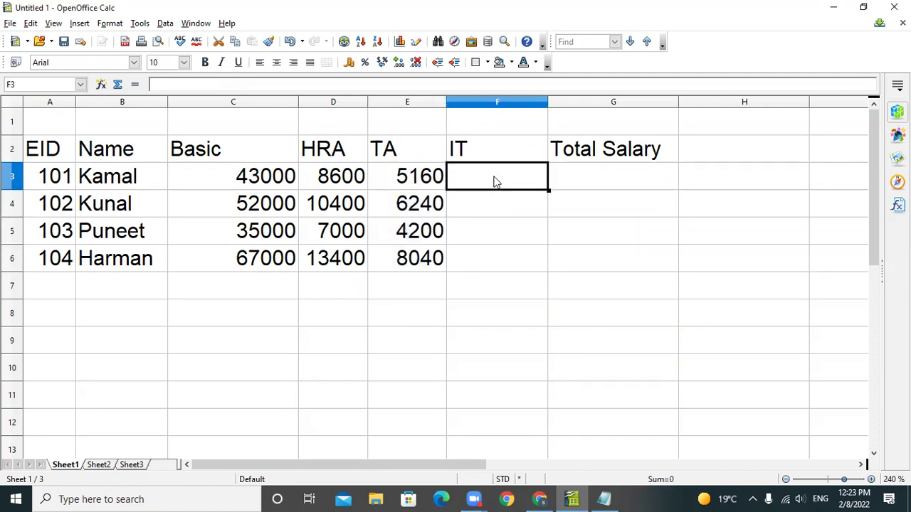
click(605, 498)
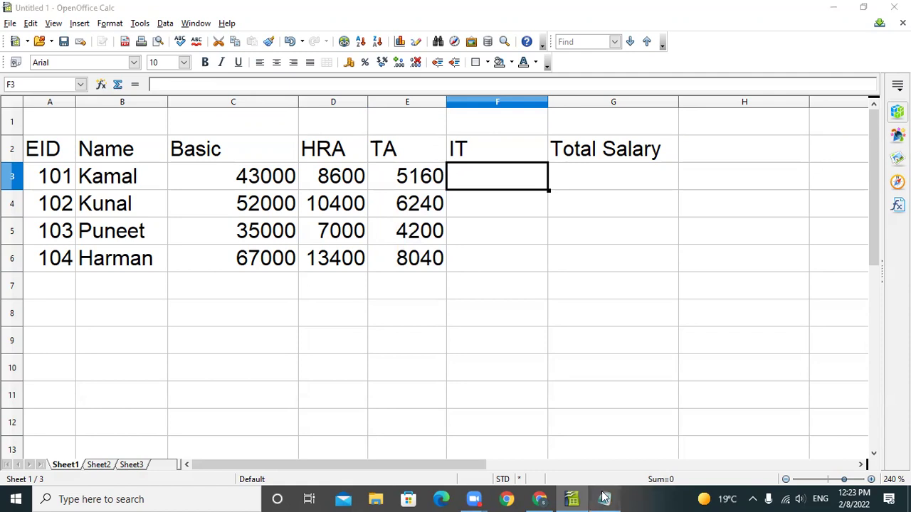
key(Return)
text((iii) IT)
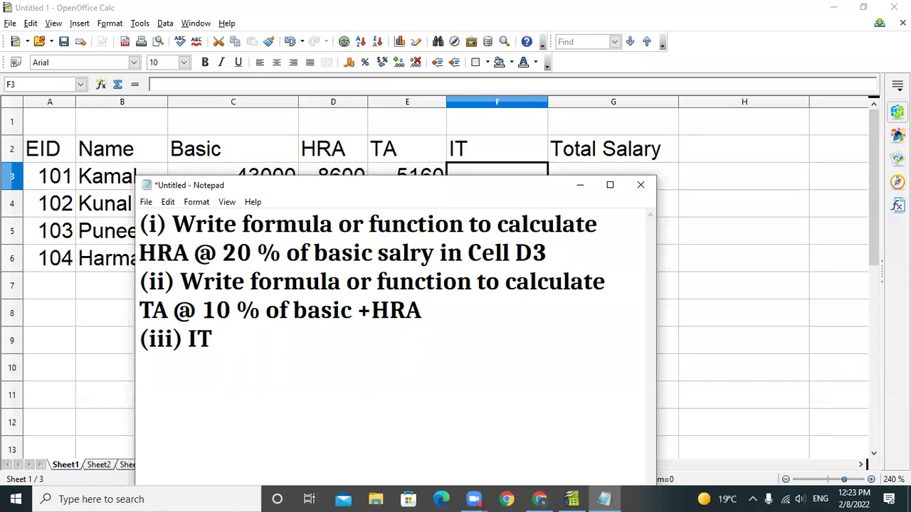
text( w)
key(BackSpace)
key(BackSpace)
key(BackSpace)
key(BackSpace)
text(Write forula or fun)
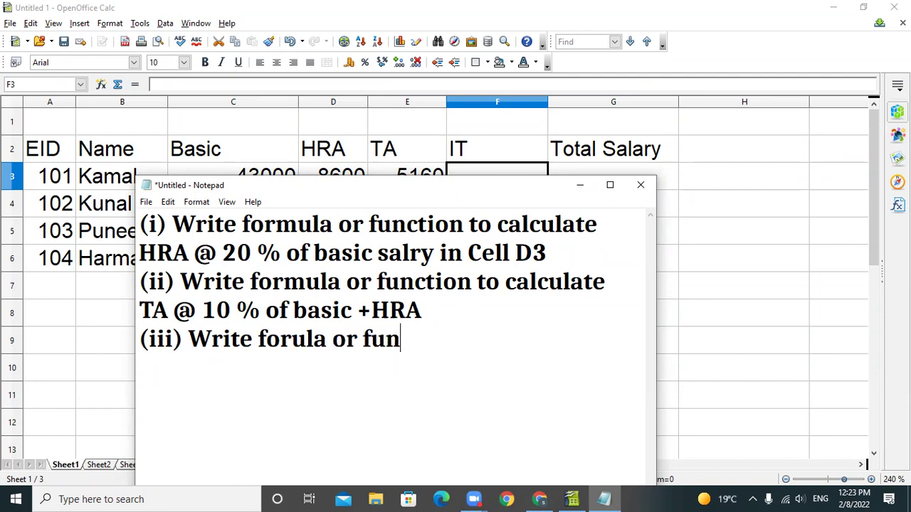
text(ction)
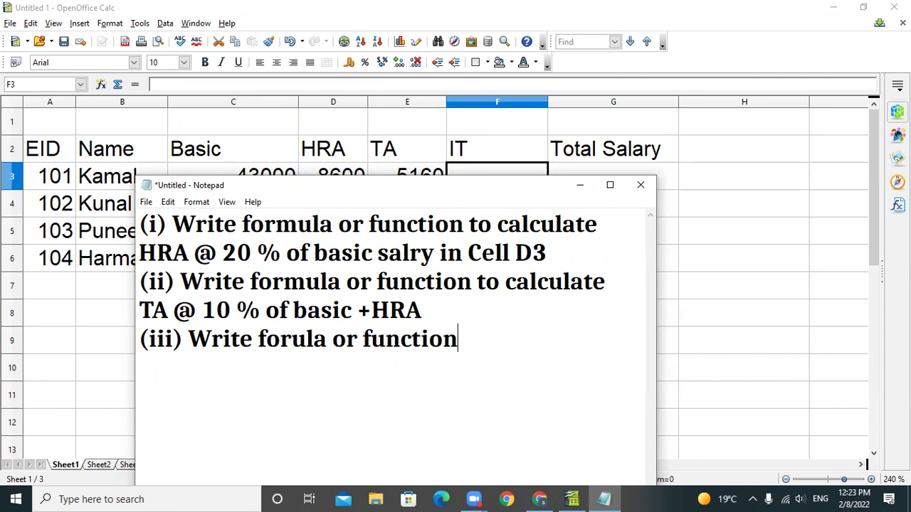
text( to cal)
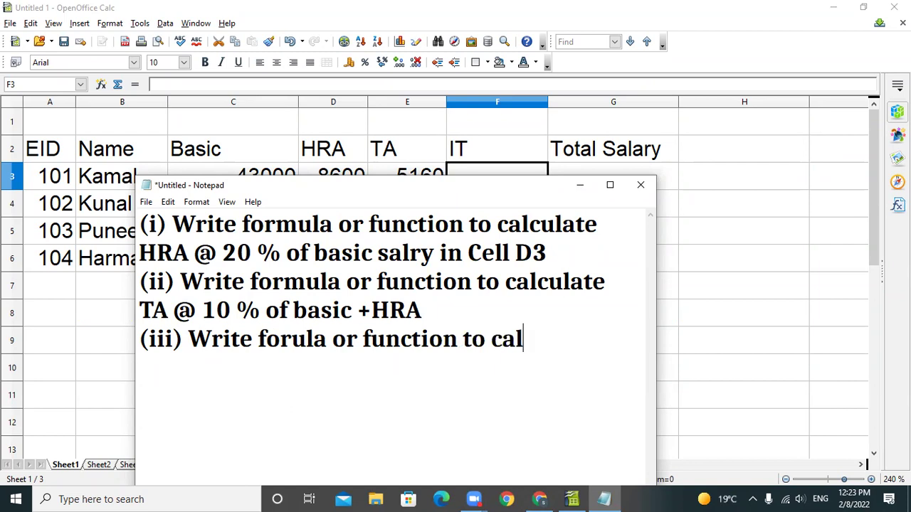
text(culate )
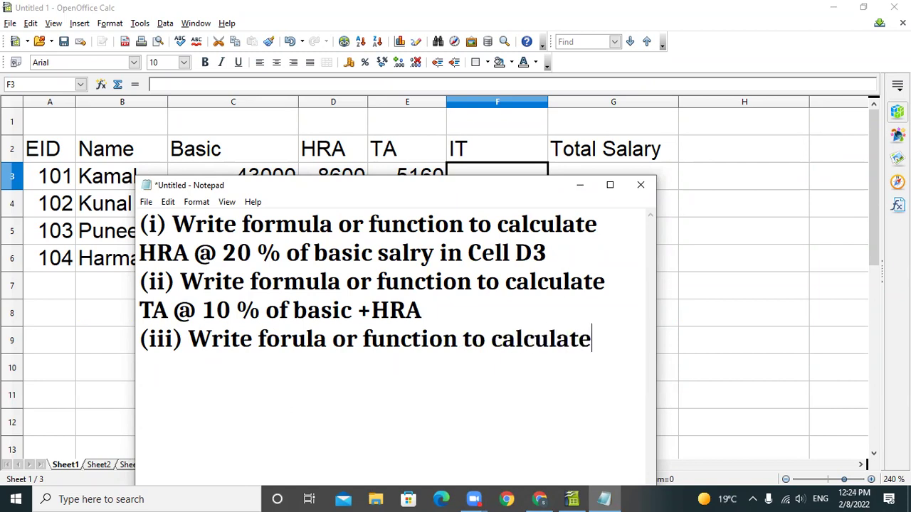
text(IT)
Step: Add an indented line under question (iii) with the condition "if Basic+HRA+TA >50000"
key(Return)
text(i)
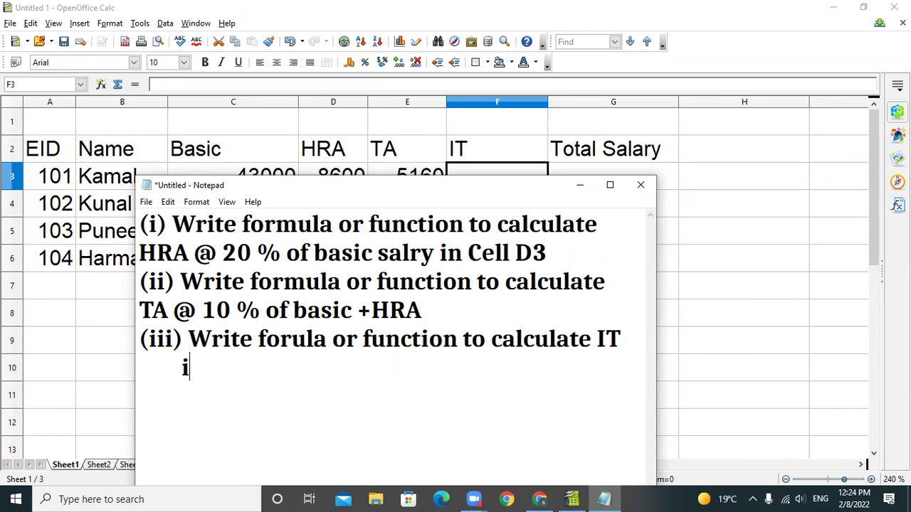
text(f Basic+)
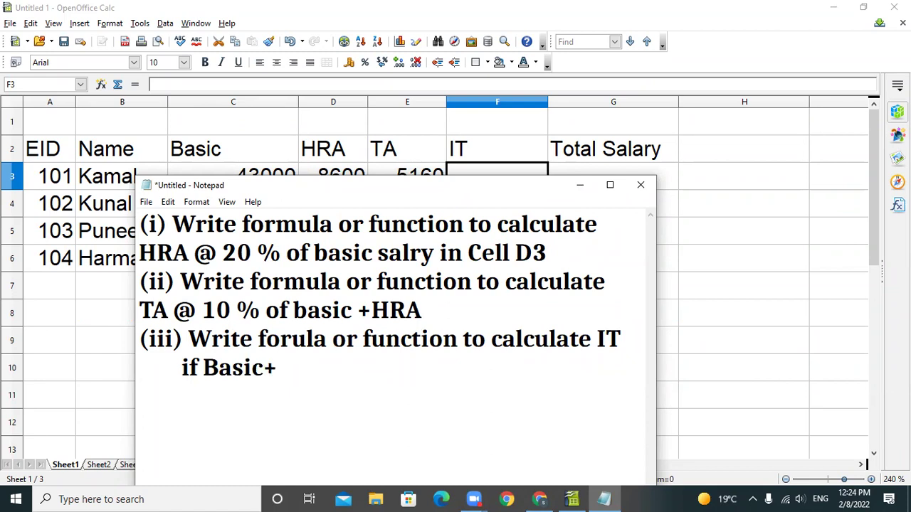
text(HRA)
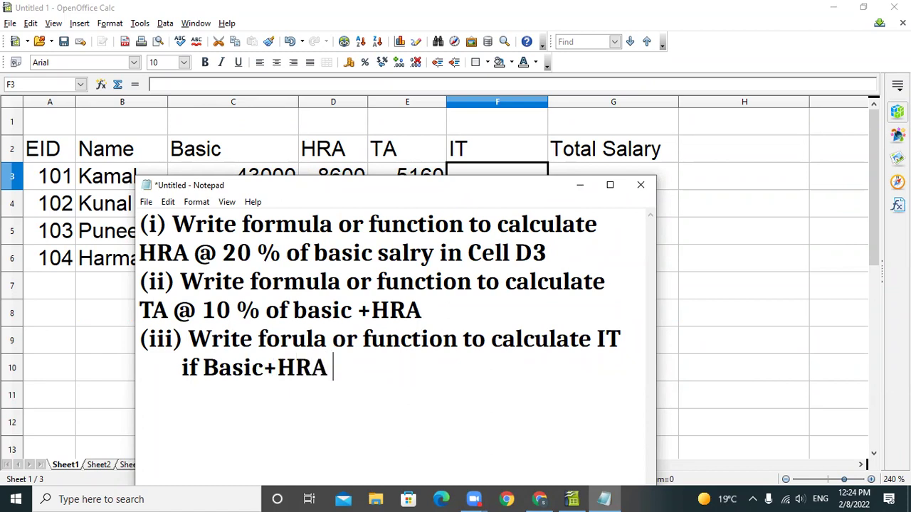
key(BackSpace)
text(+TA)
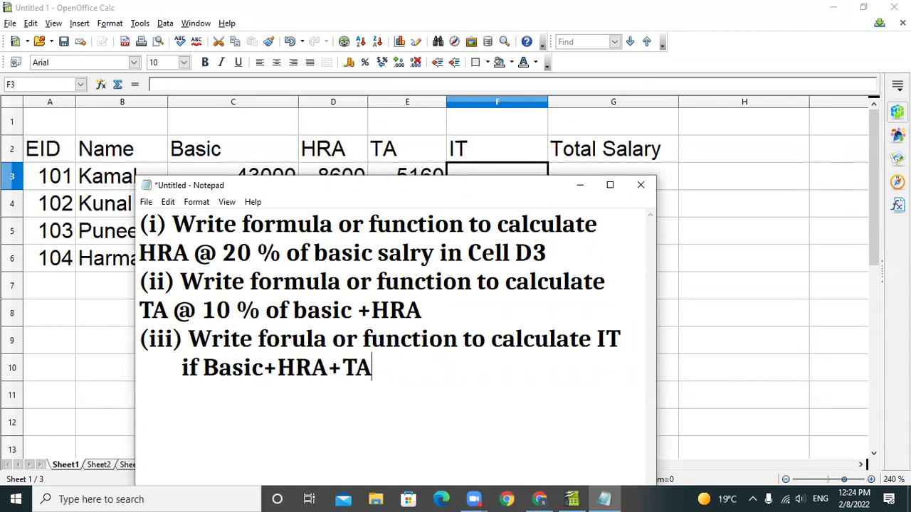
text( >500)
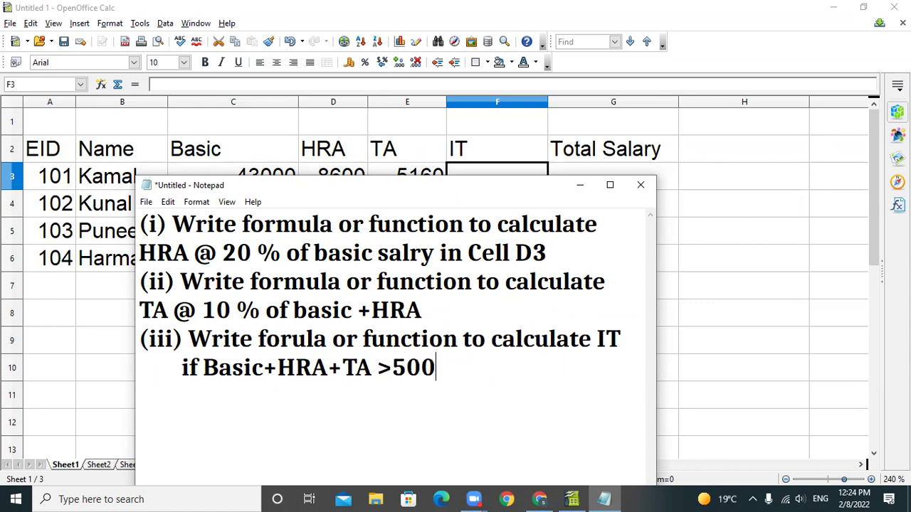
text(00)
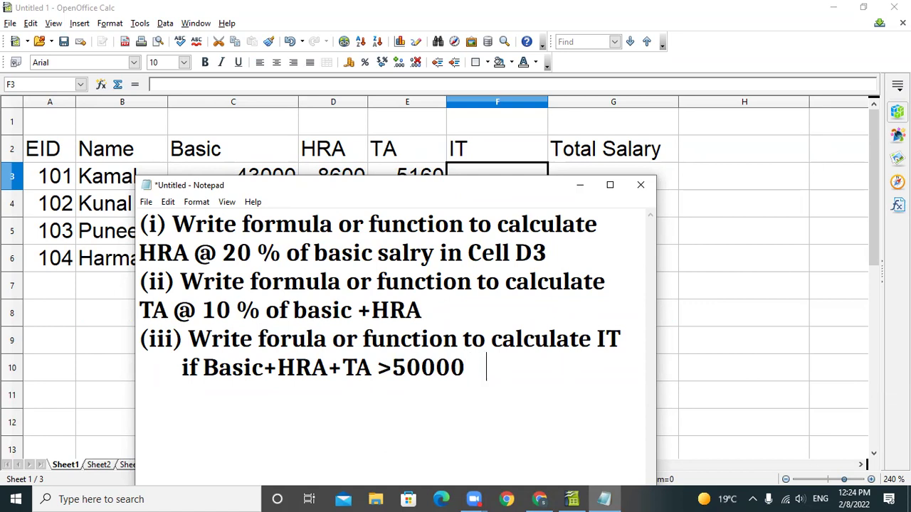
Step: Complete the >50000 condition in question (iii) with the rate text "15% of Basic+HRA+TA"
text(         10%)
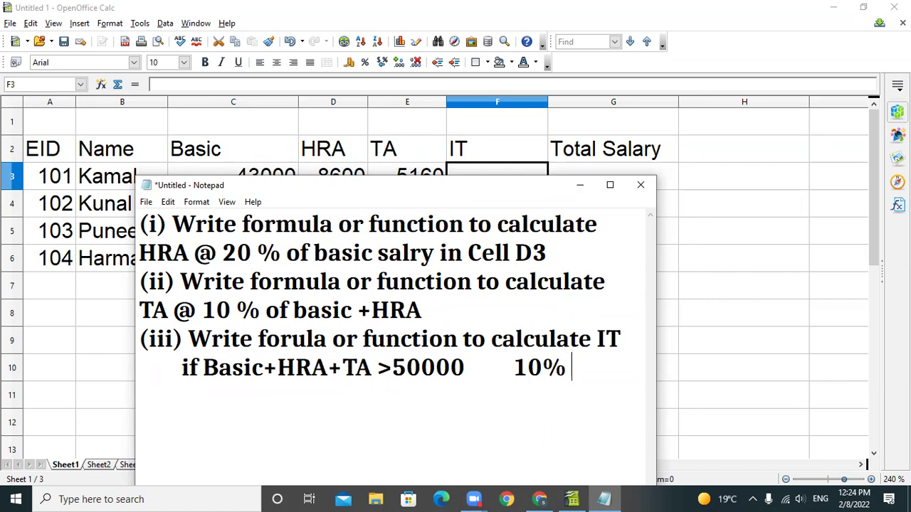
text( of)
key(BackSpace)
key(BackSpace)
key(BackSpace)
key(BackSpace)
key(BackSpace)
key(BackSpace)
text(1)
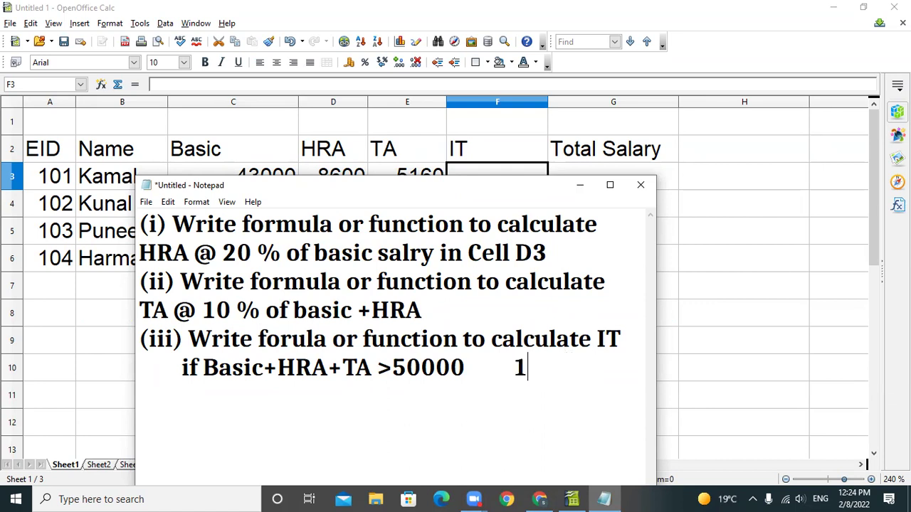
text(5%)
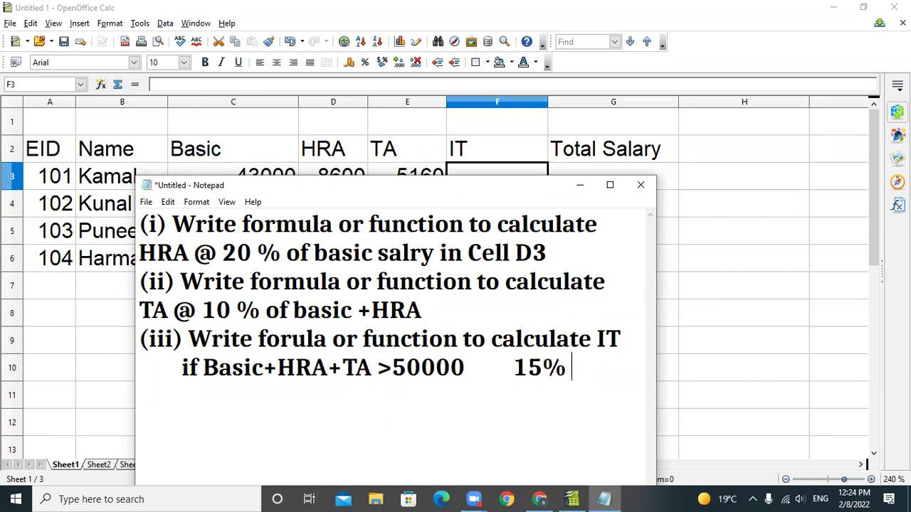
text( of B)
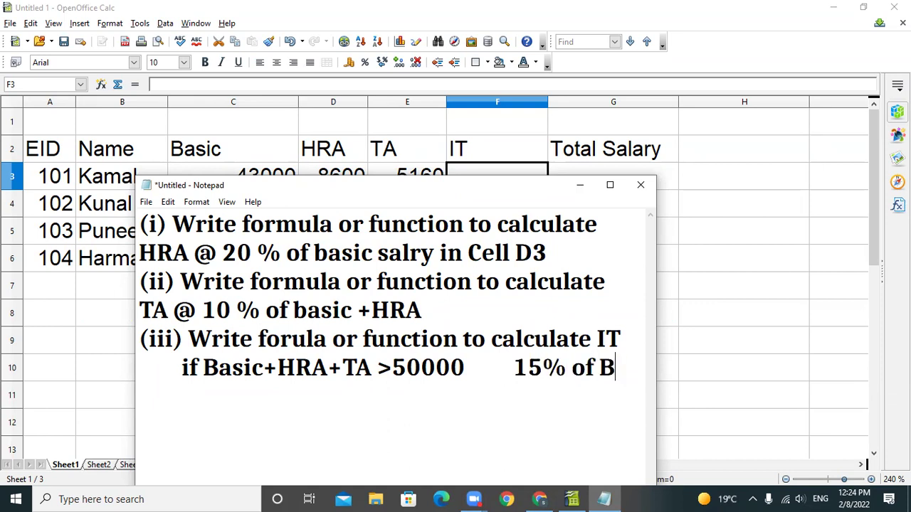
text(asic)
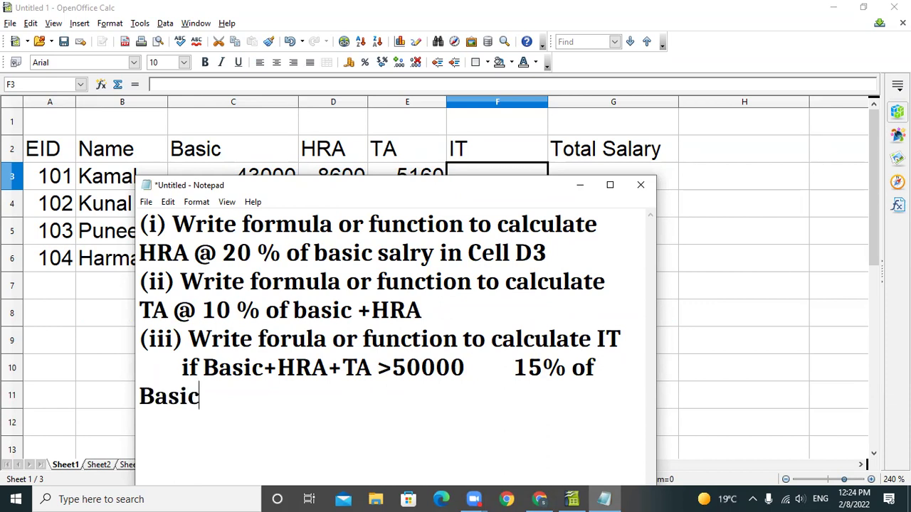
text(+HRA)
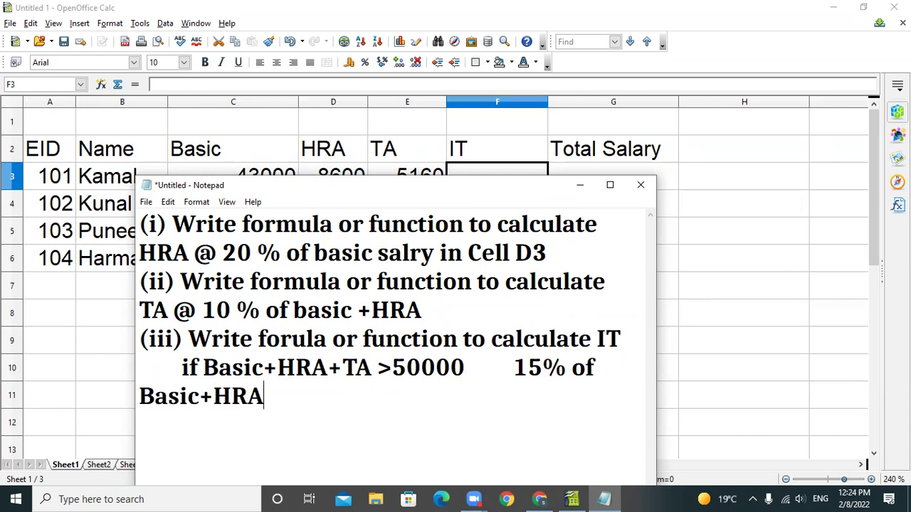
text(+TA)
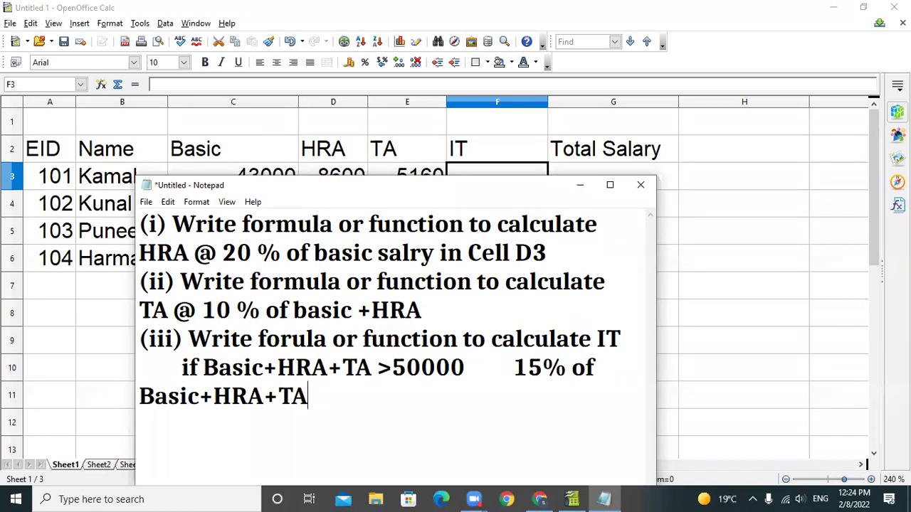
Step: Add an indented line below the condition reading "else" followed by "10% of Baisc+HRA+TA"
key(Return)
text(else              )
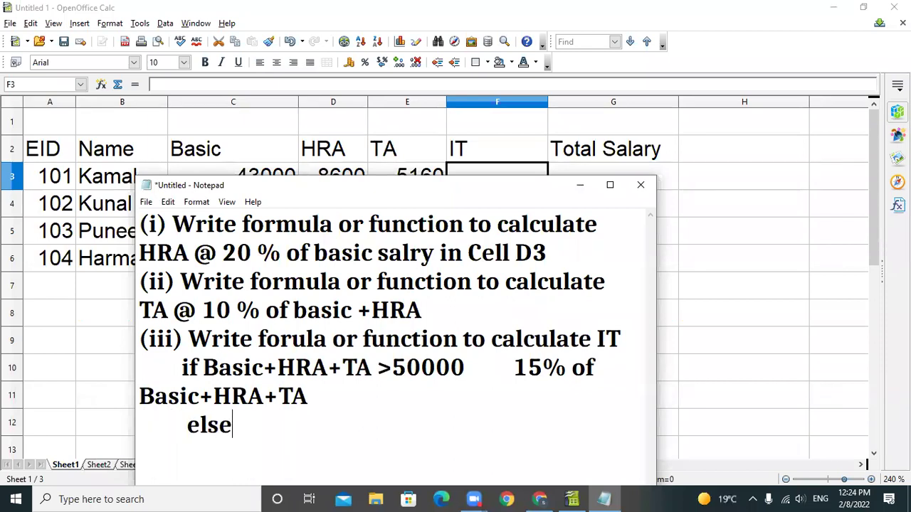
text(    10% of)
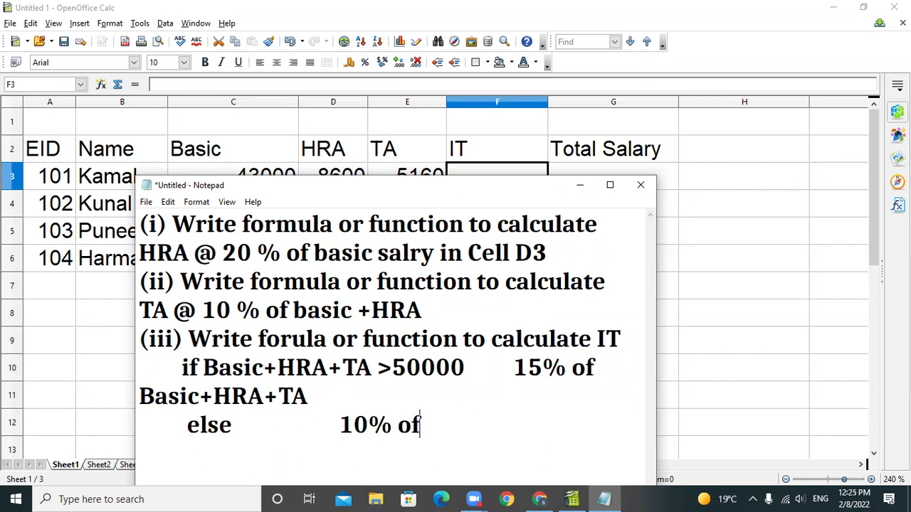
text( Baisc)
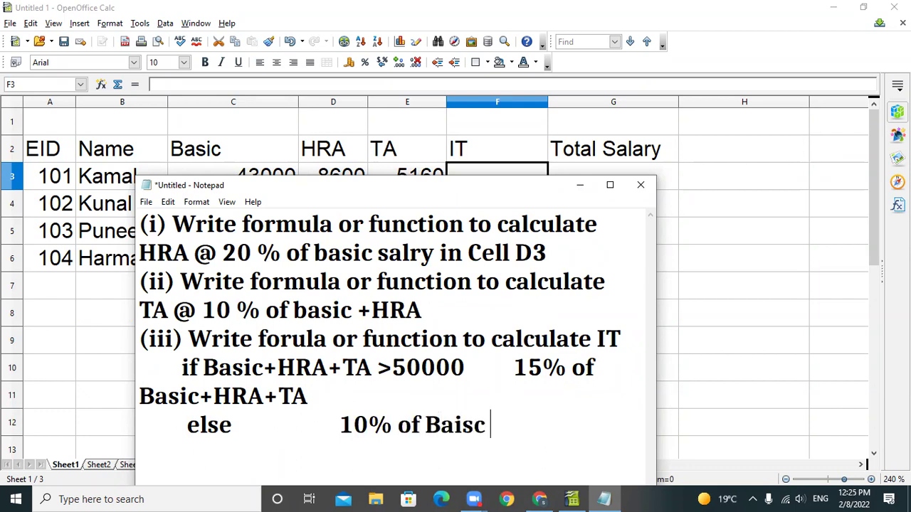
key(BackSpace)
text(+HRA)
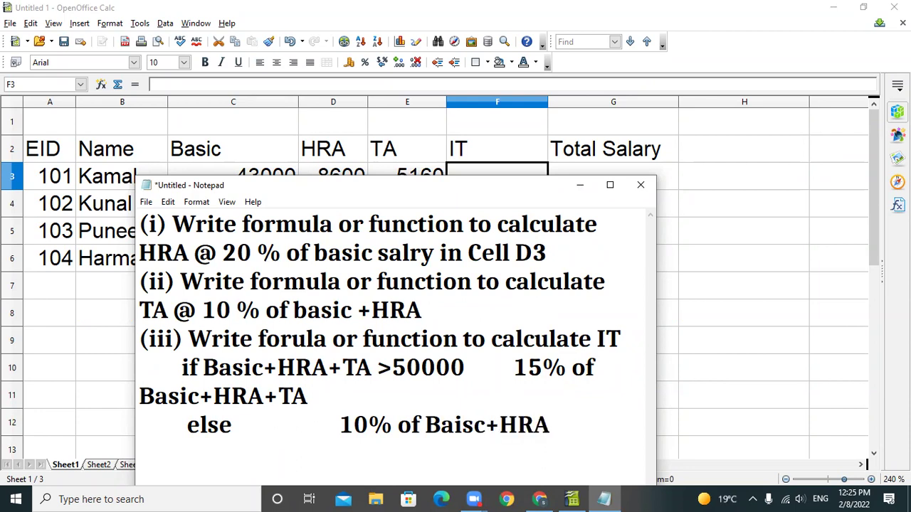
text(+TA)
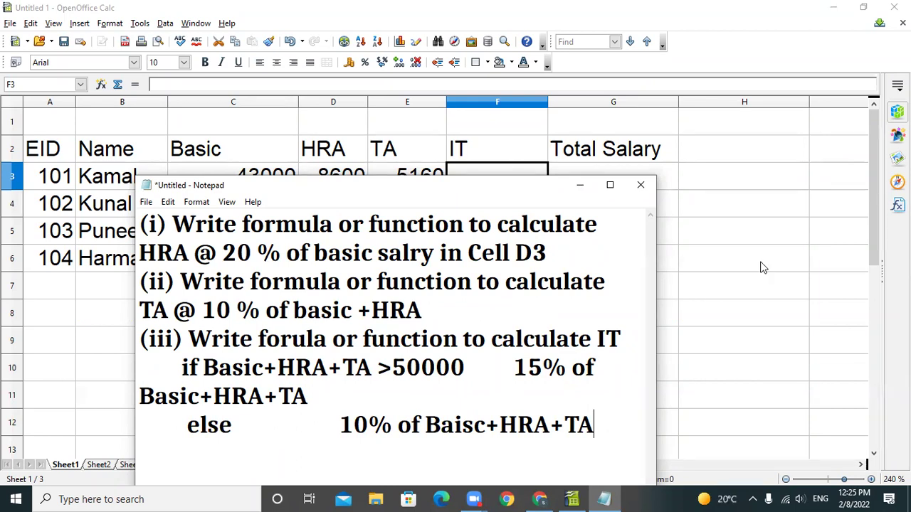
Step: Switch to OpenOffice Calc and begin an IF formula in cell F3 with the test =if((c3+d3+e3)>50000
click(721, 197)
click(507, 187)
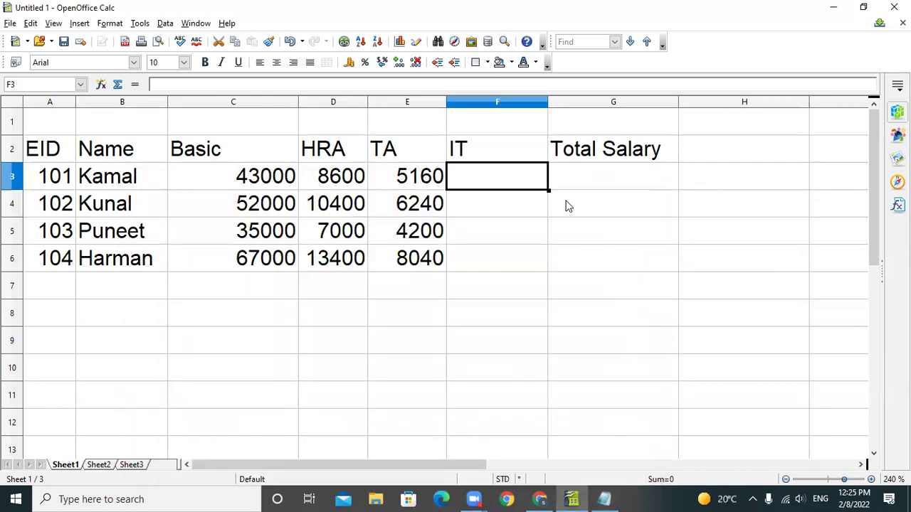
text(-)
key(BackSpace)
text(=if()
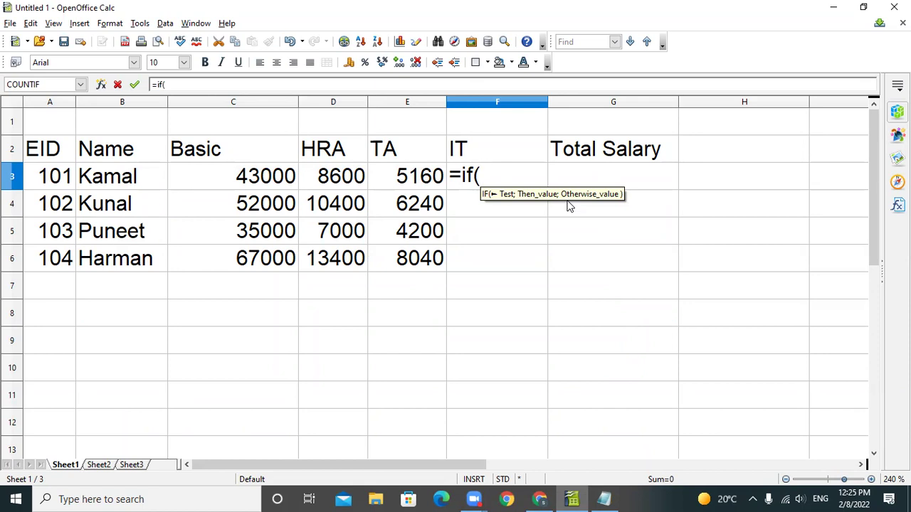
text(()
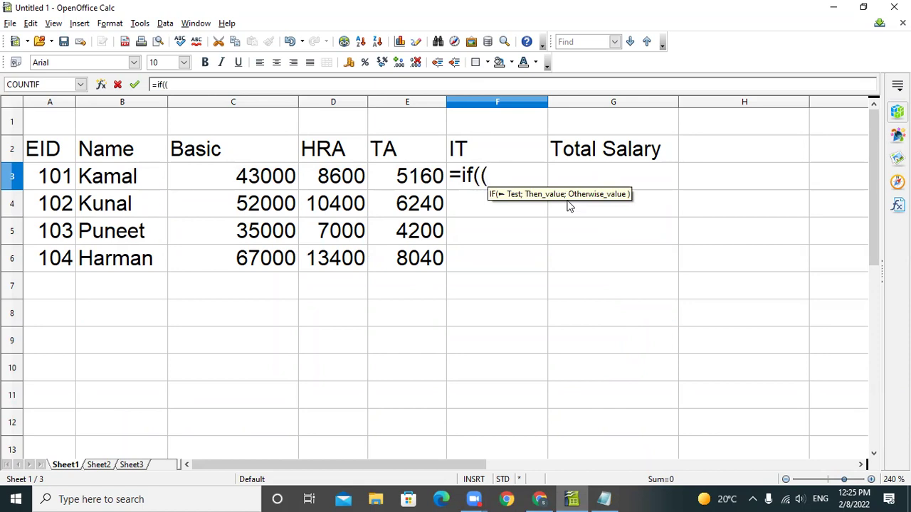
text(c3)
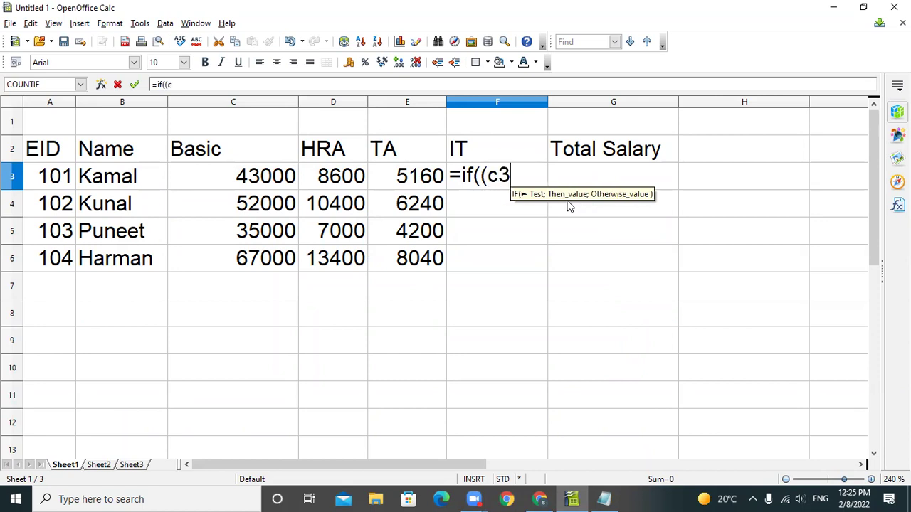
text(+)
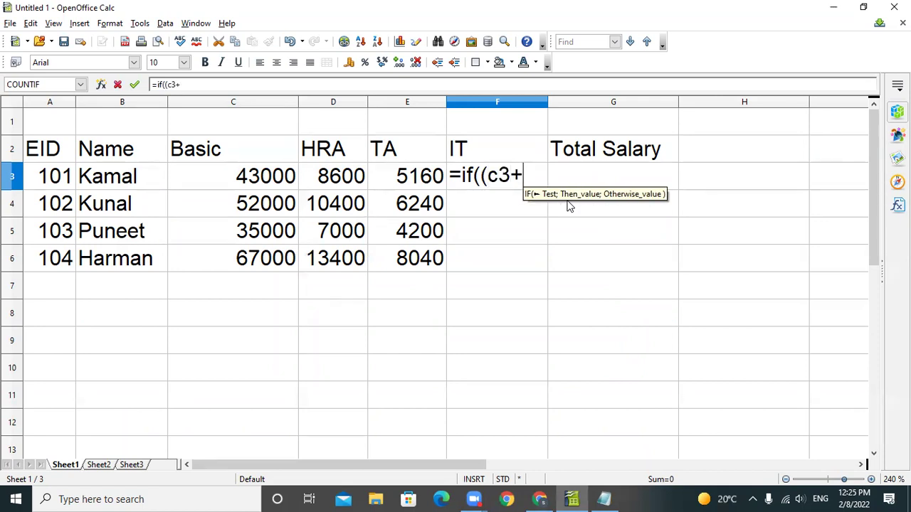
text(D)
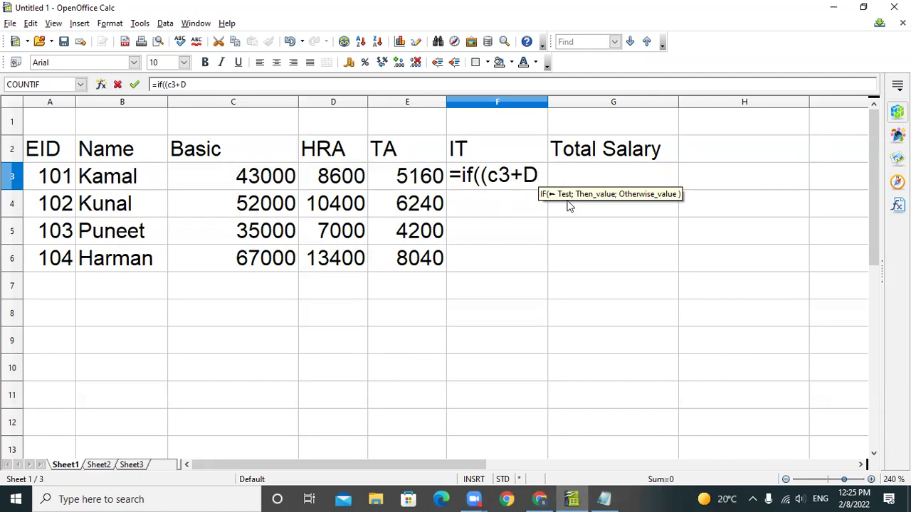
key(BackSpace)
text(d)
key(BackSpace)
text(d3+ex)
key(BackSpace)
text(3)
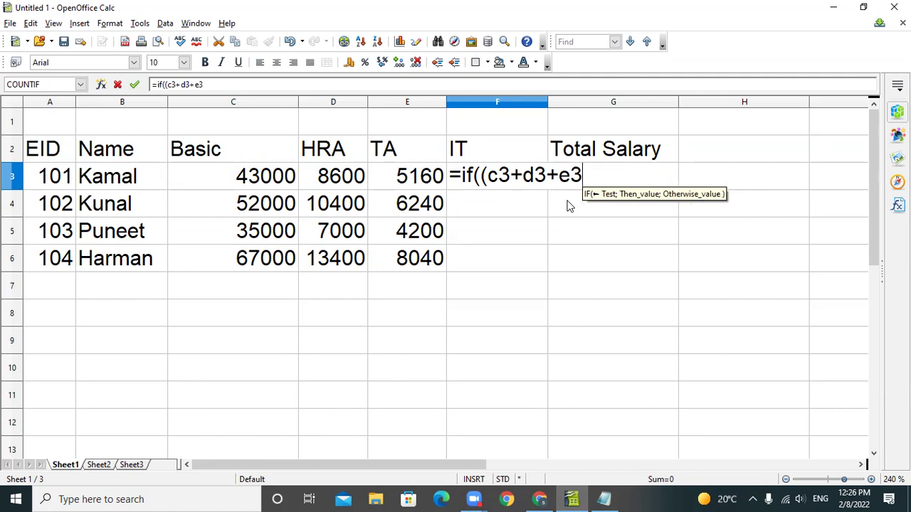
text()>)
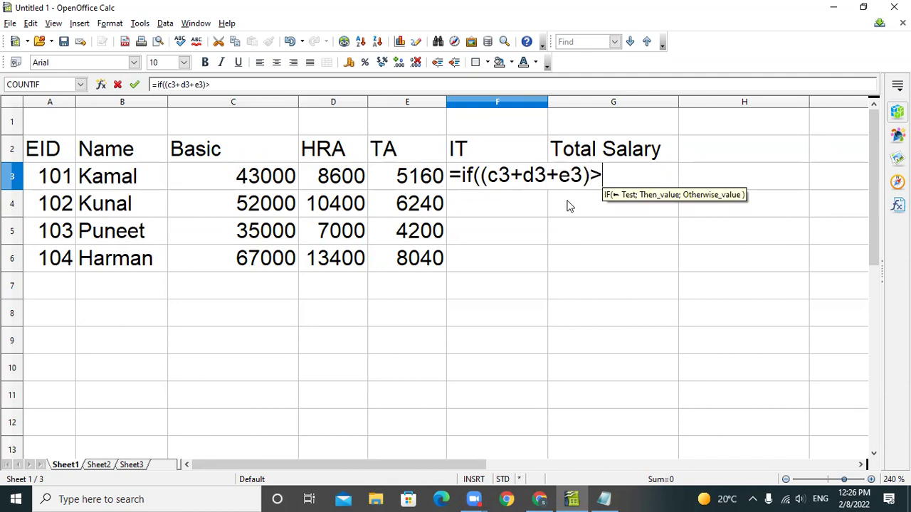
text(50000)
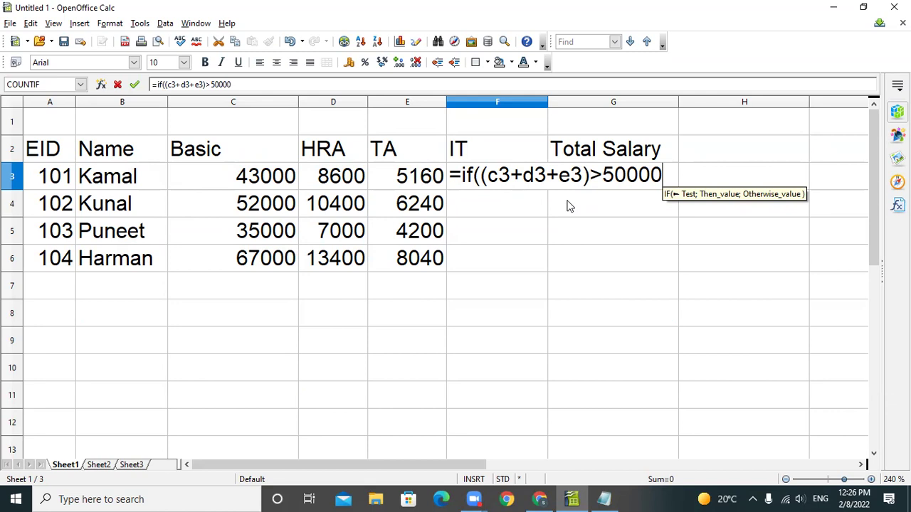
Step: Add (c3+d3+e3)*15/100 as the then-value of the IF formula in F3, separated by a semicolon
text(;)
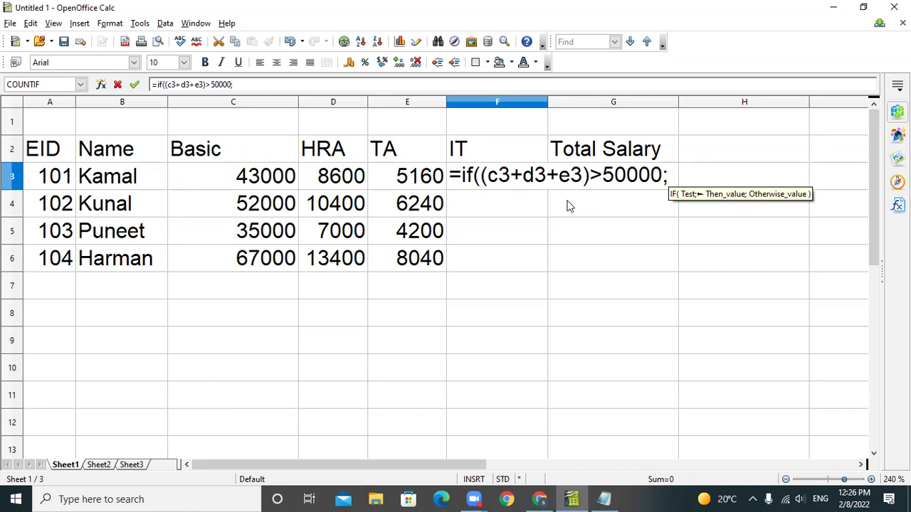
text((c3)
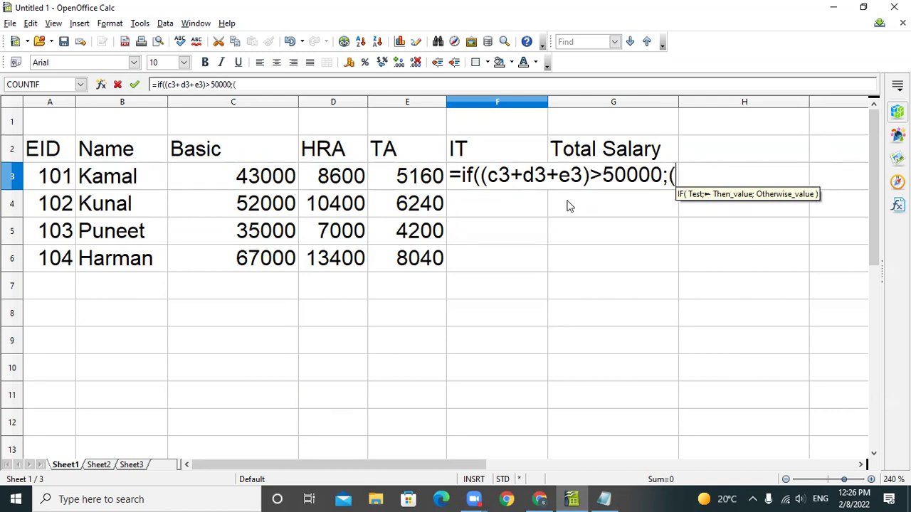
text(+d3)
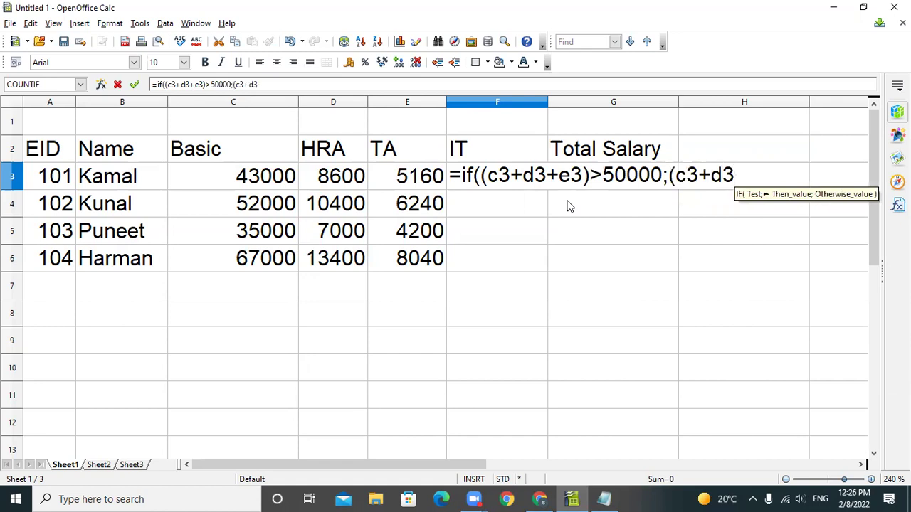
text(+e)
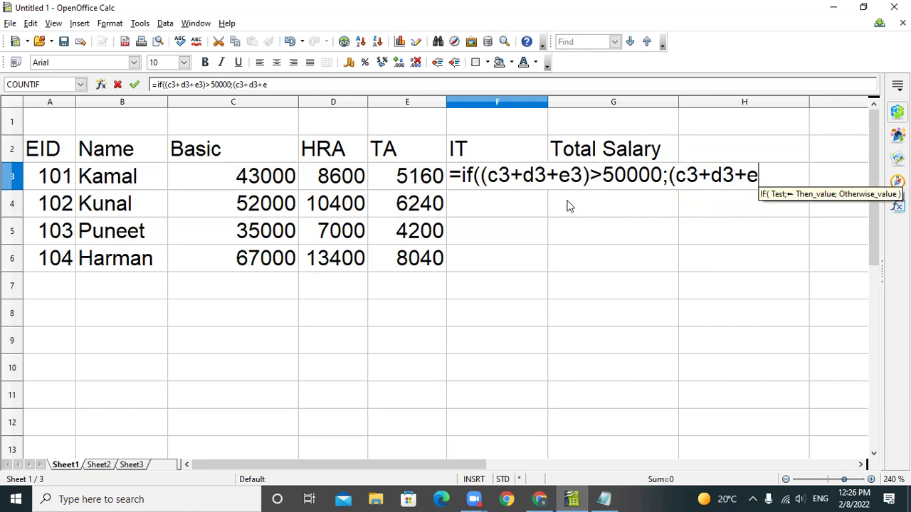
text(3))
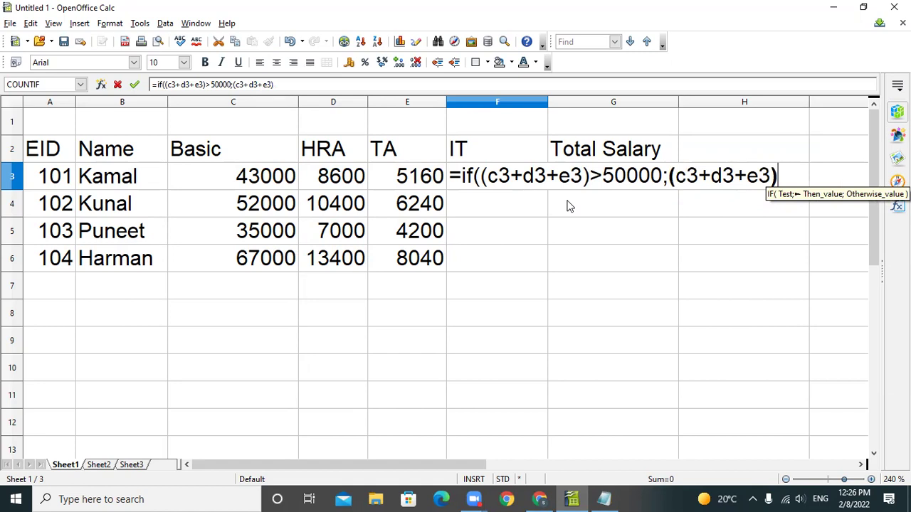
text(*15/100)
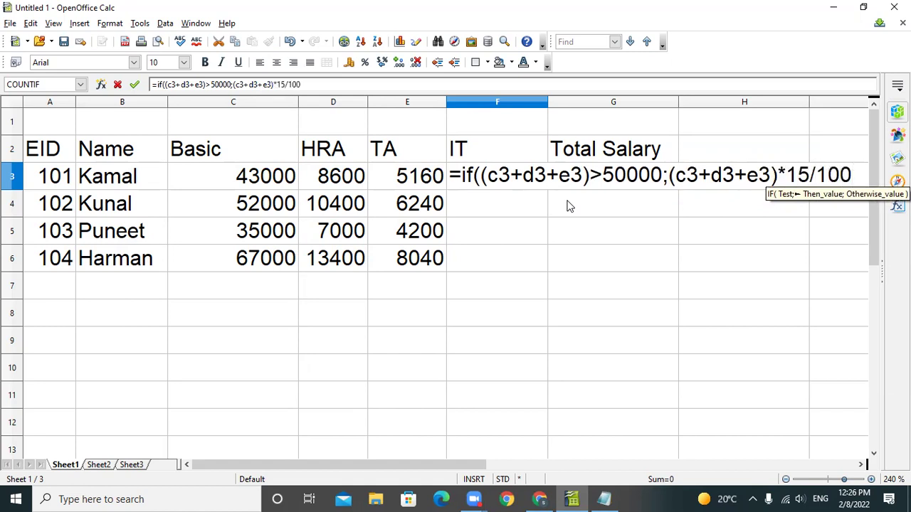
Step: Add (c3+d3+e3)*10/100 as the otherwise-value of the IF formula in F3 and close its parenthesis
text(; (c3+)
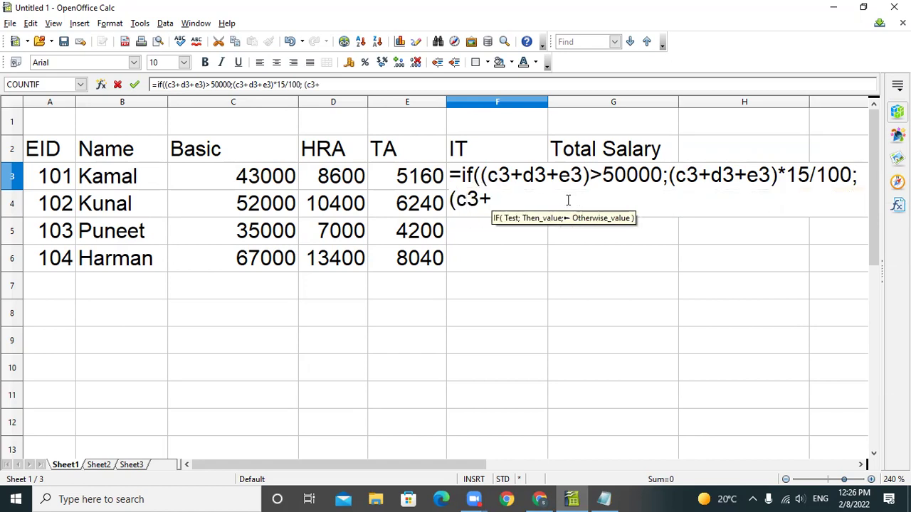
text(d3+)
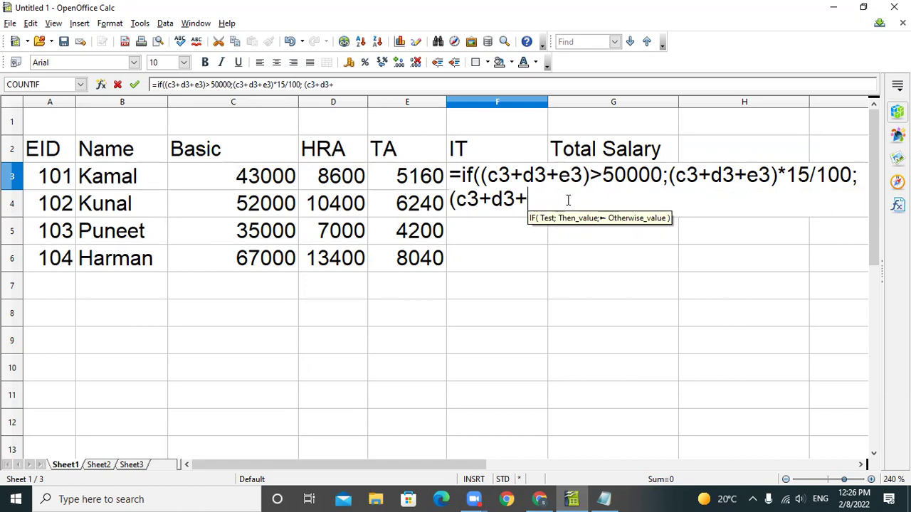
text(e3))
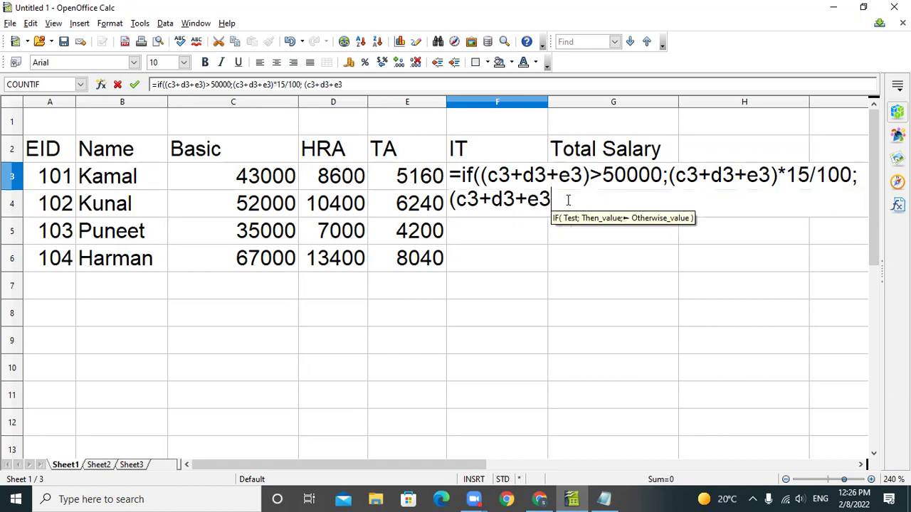
text(/)
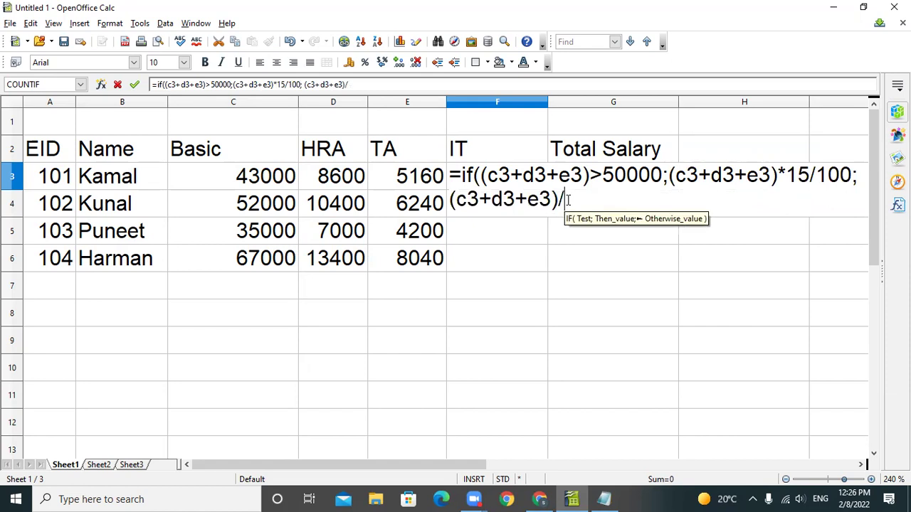
key(BackSpace)
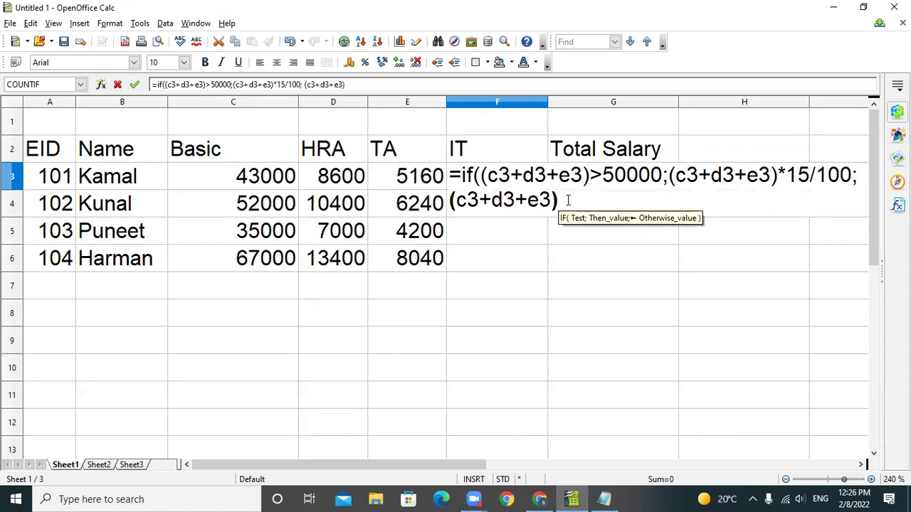
text(*1)
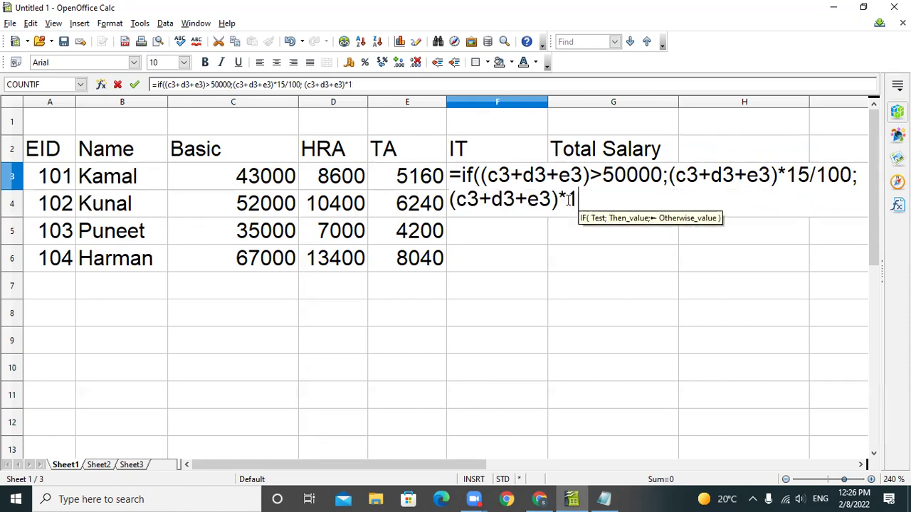
text(0/100)
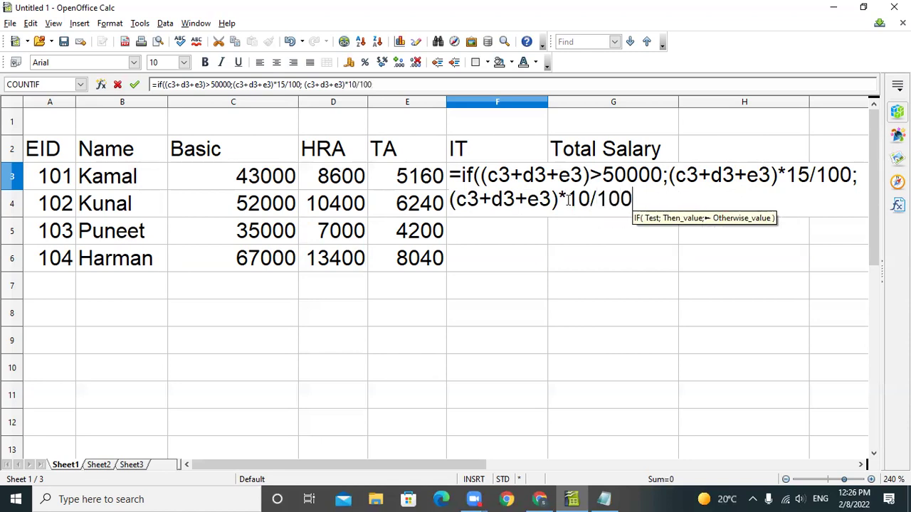
text())
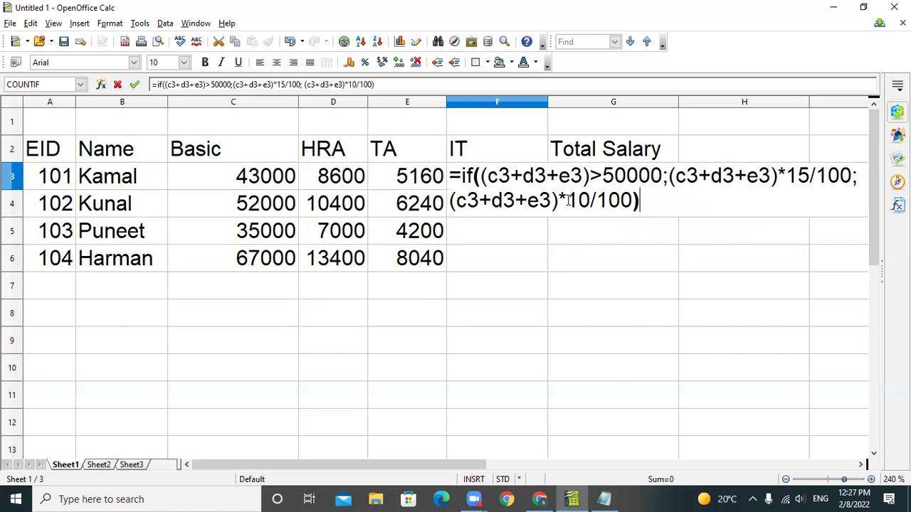
Step: Copy the full text of the IF formula being edited in F3
drag(652, 203, 447, 181)
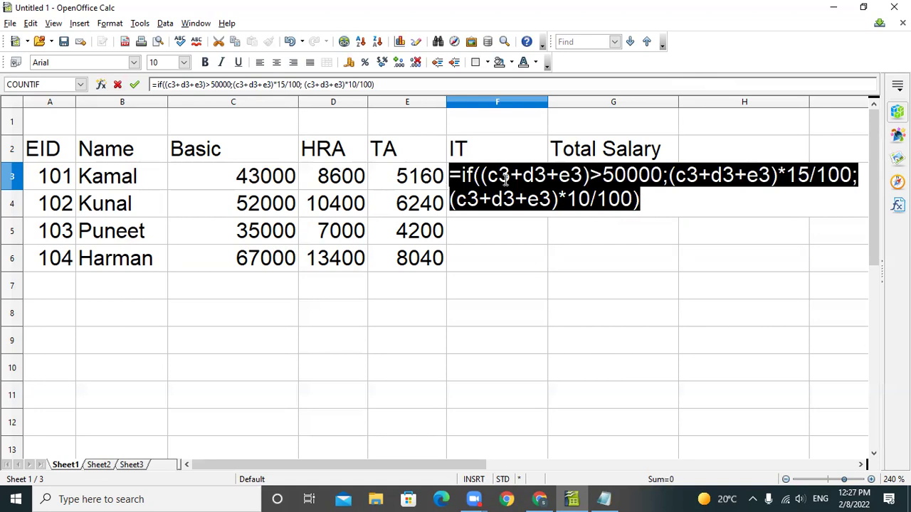
key(ctrl+c)
click(655, 201)
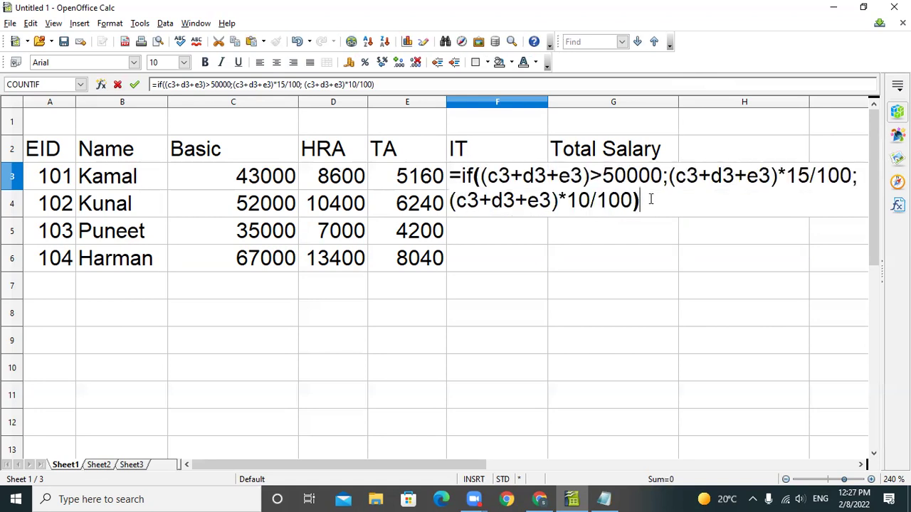
Step: Enter the IF formula in F3 and fill it down the IT column through F6
key(Return)
click(539, 179)
drag(547, 189, 544, 263)
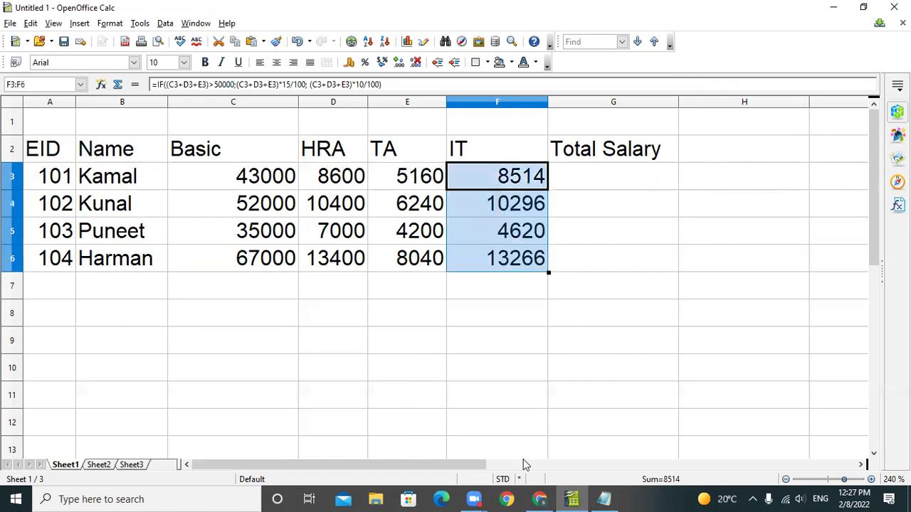
Step: Switch to Notepad, maximize its window and paste the copied IF formula below the else line, leaving one blank line between
click(604, 499)
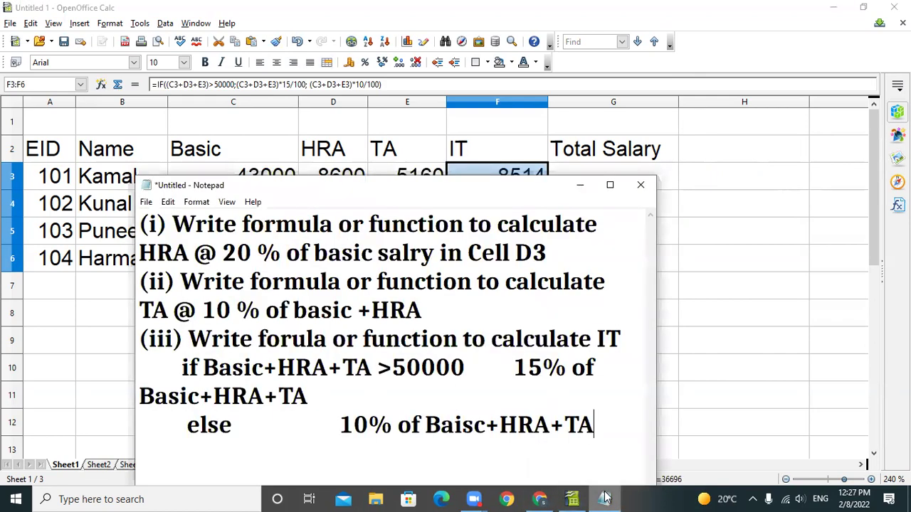
double_click(448, 187)
key(Return)
key(Return)
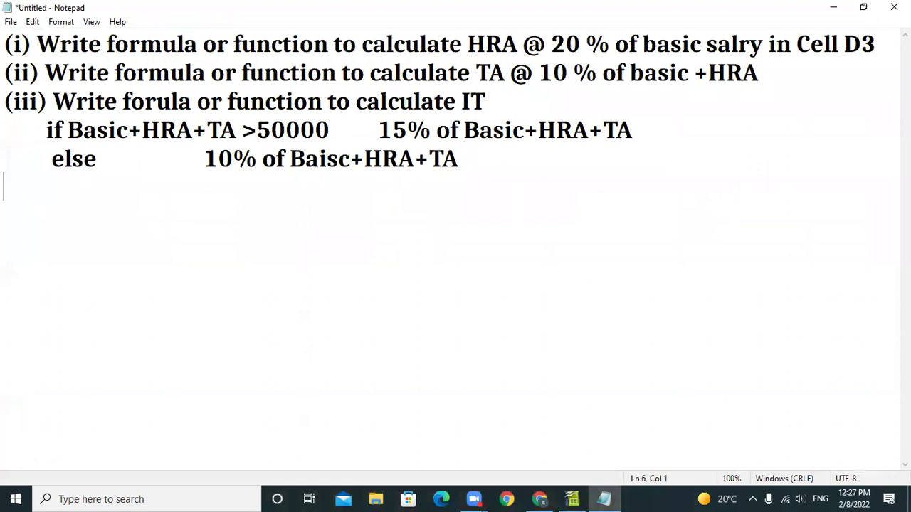
key(ctrl+v)
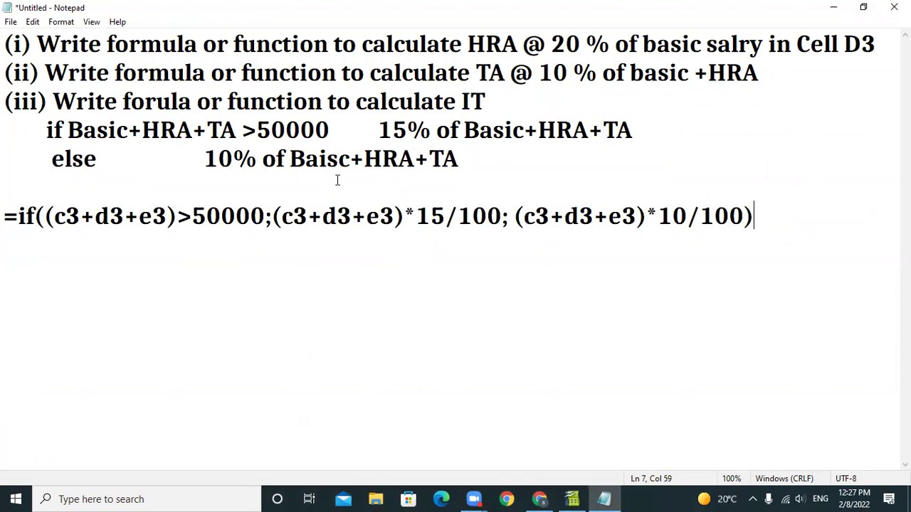
Step: Examine the bracketed (c3+d3+e3) sums in the test and otherwise-value of the pasted IF formula
drag(45, 216, 176, 216)
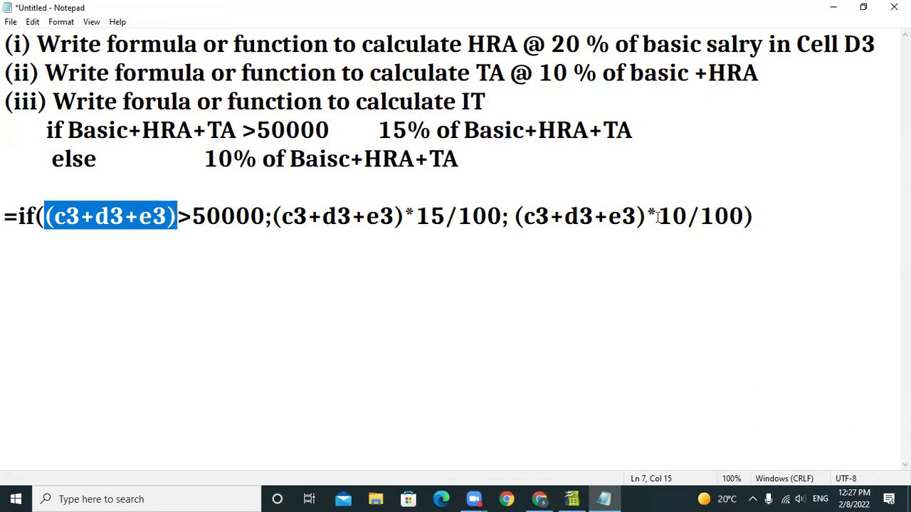
drag(637, 216, 647, 216)
drag(515, 212, 525, 215)
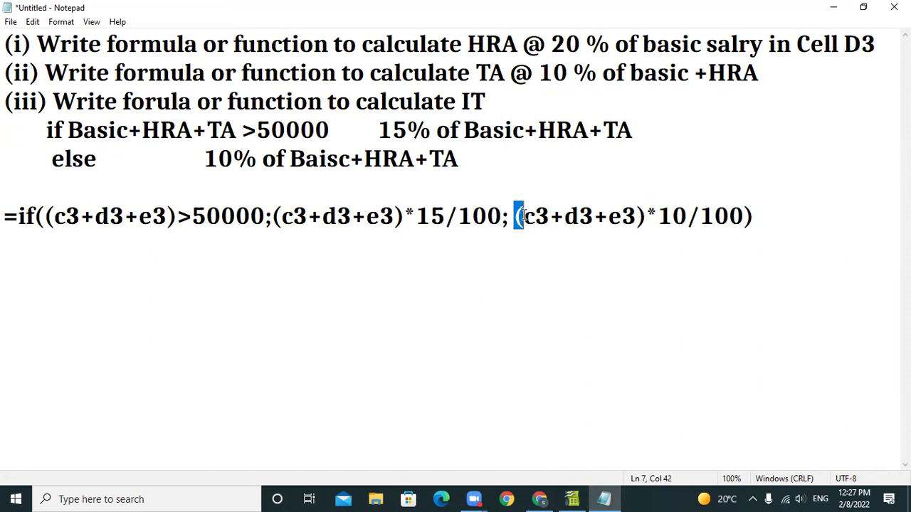
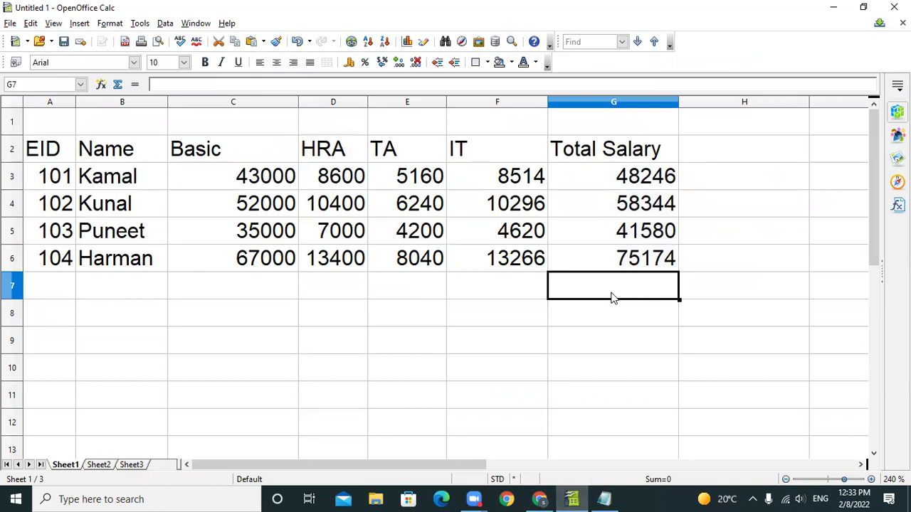
Step: Enter a MAX formula over G3:G6 in cell G7 of the OpenOffice Calc sheet
text(=)
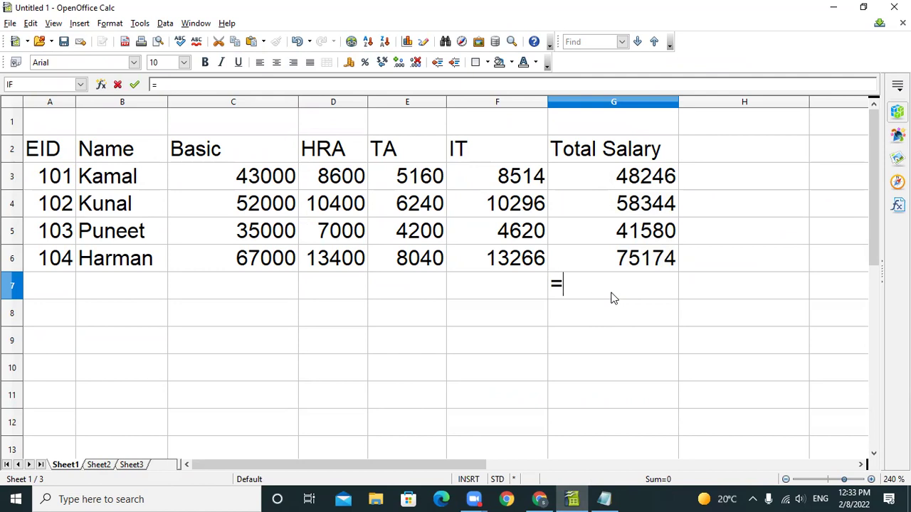
text(max()
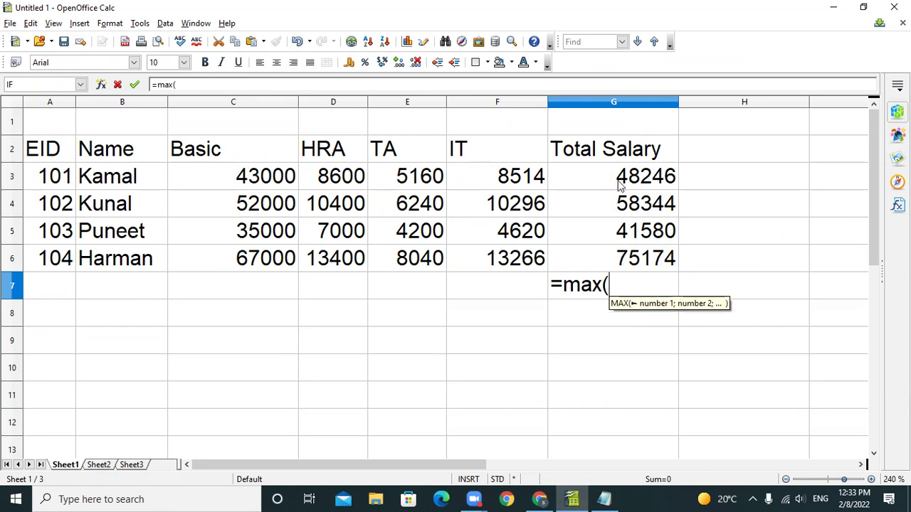
drag(620, 178, 625, 263)
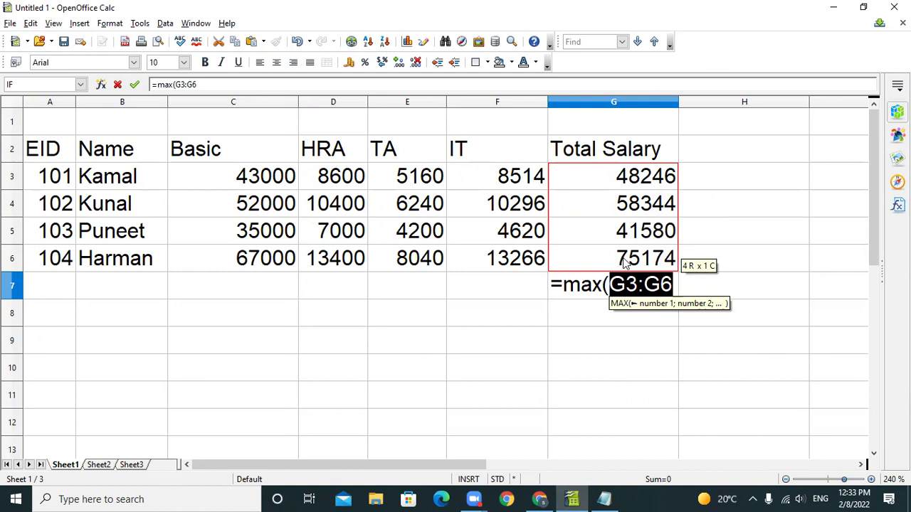
text())
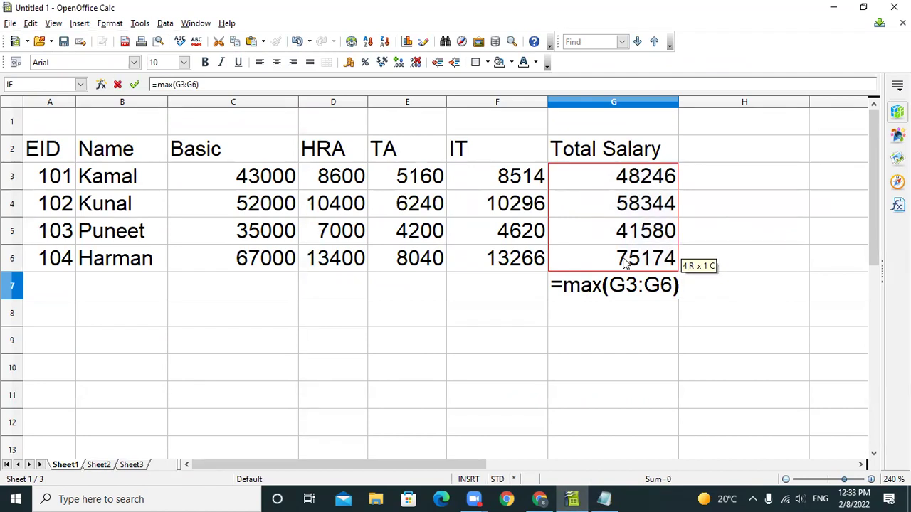
key(Return)
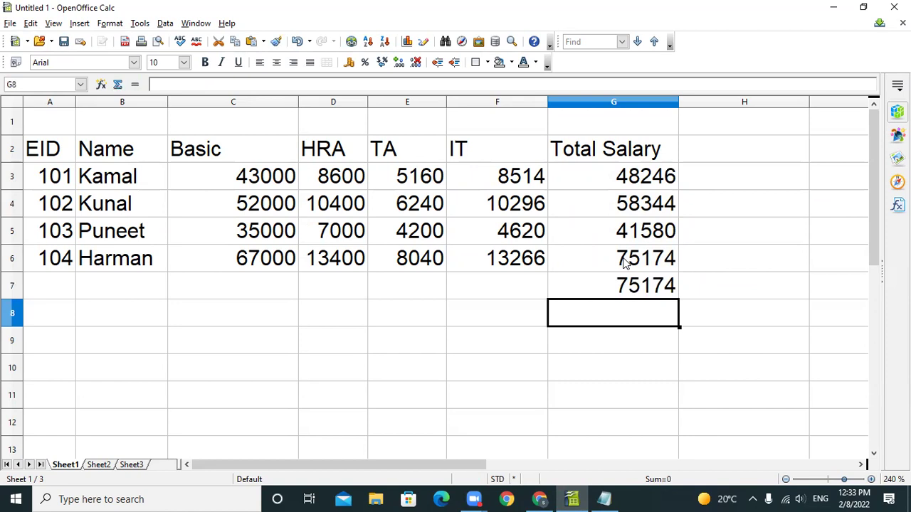
Step: Label cell F7 as "Max Total" beside the maximum salary formula
click(520, 283)
text(Max)
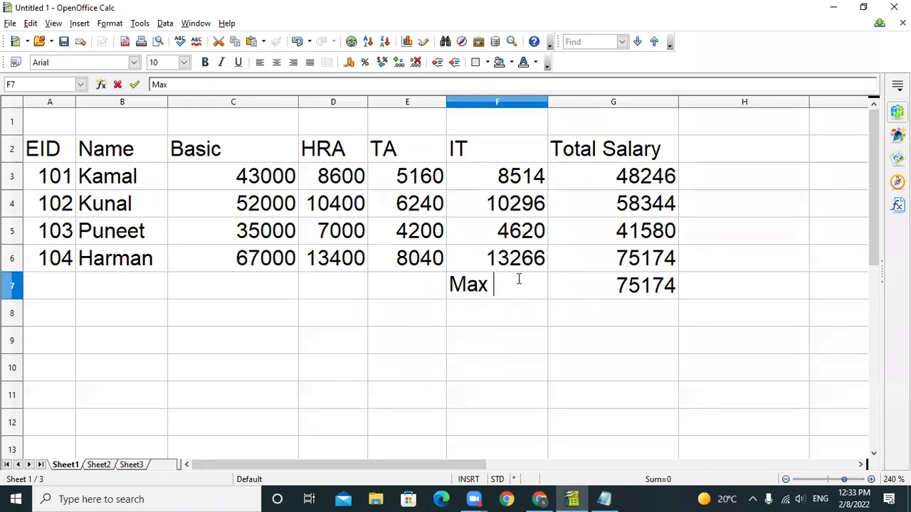
text( Total)
click(613, 319)
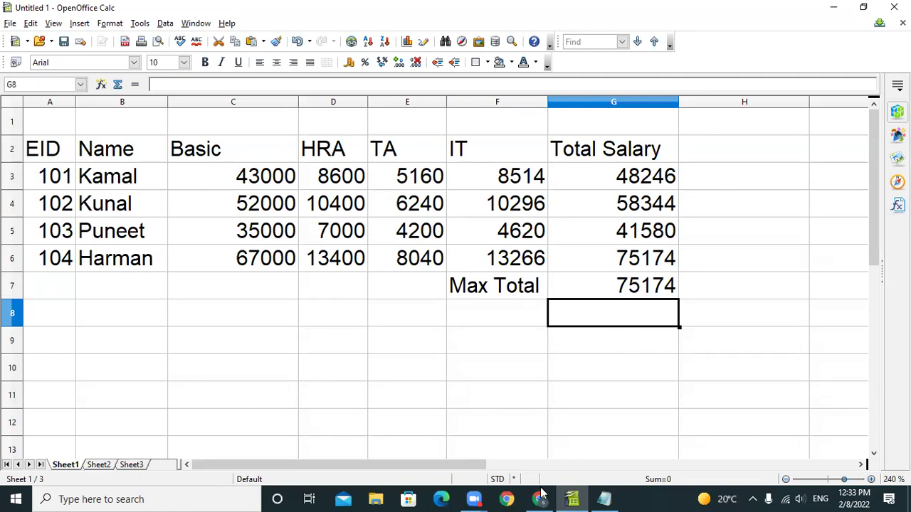
Step: Switch to Notepad and start question (vi) below question (v), copying the phrase "Write forumula or function to display" from it
click(607, 498)
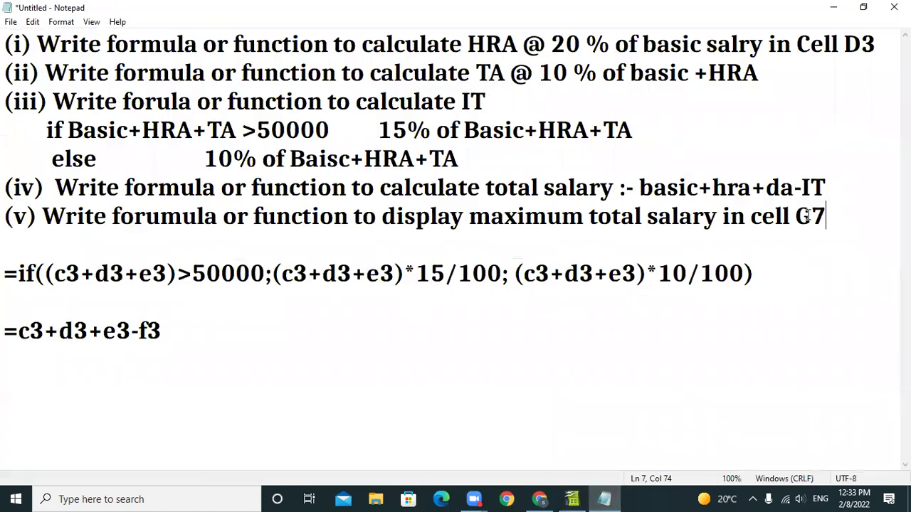
key(Return)
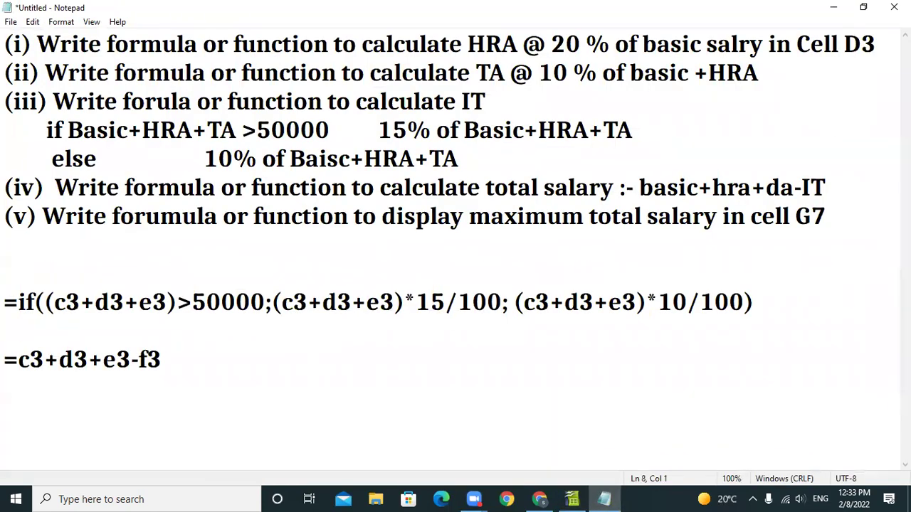
text((vi))
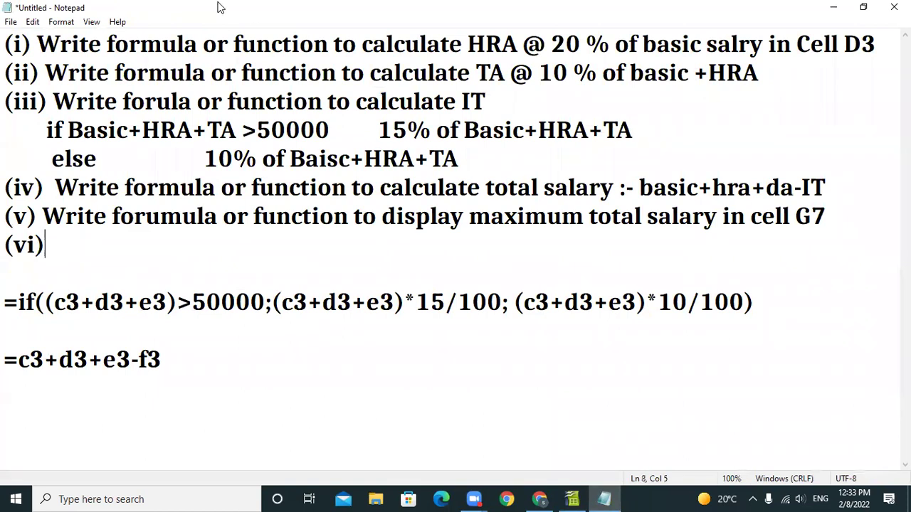
double_click(219, 7)
double_click(287, 33)
drag(41, 213, 465, 217)
key(ctrl+c)
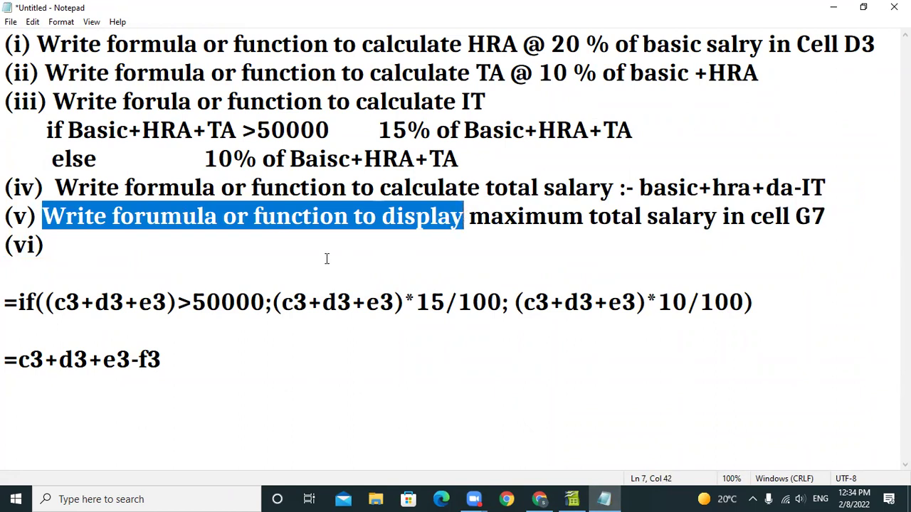
click(128, 249)
key(ctrl+v)
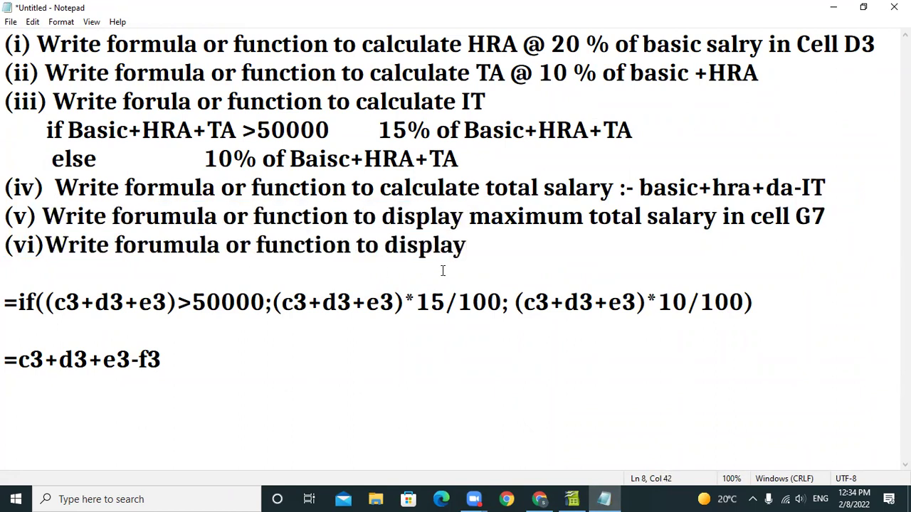
Step: Complete question (vi) with the text "number of employees in cell b7"
text(number of employe)
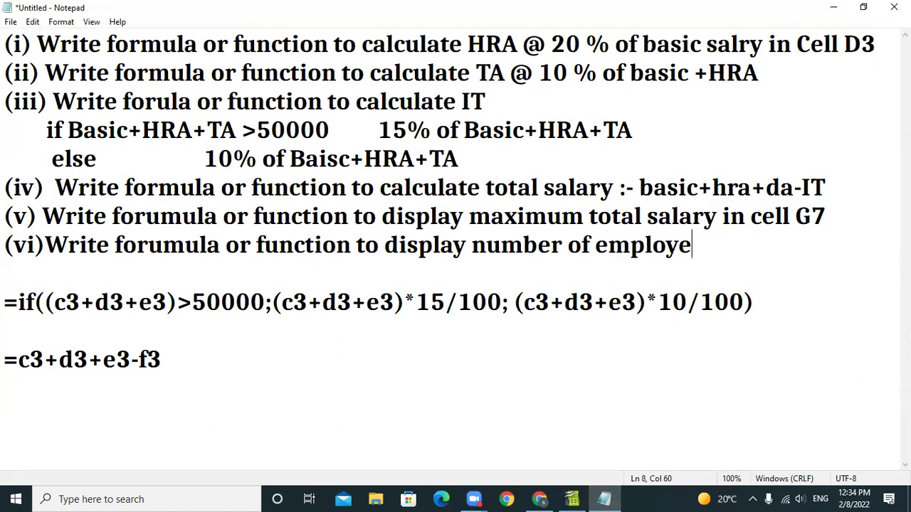
text(es in cekk)
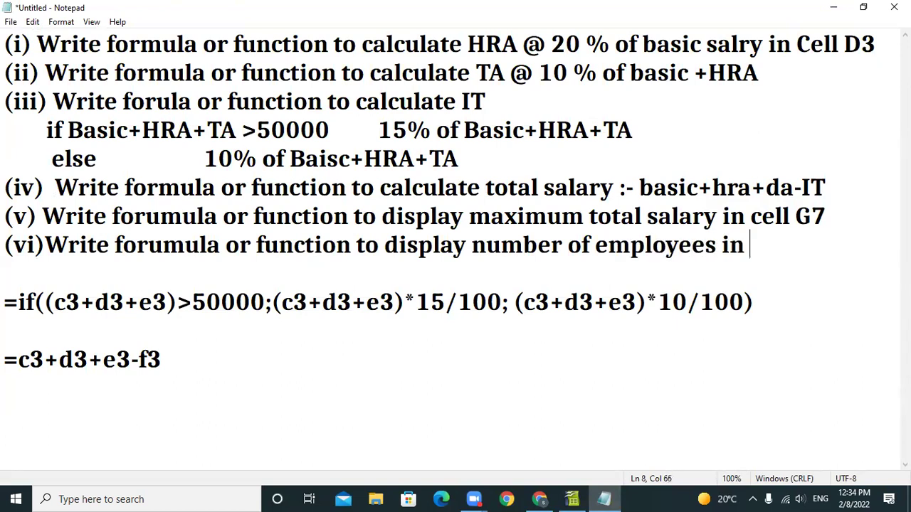
key(BackSpace)
key(BackSpace)
key(BackSpace)
text(ell b)
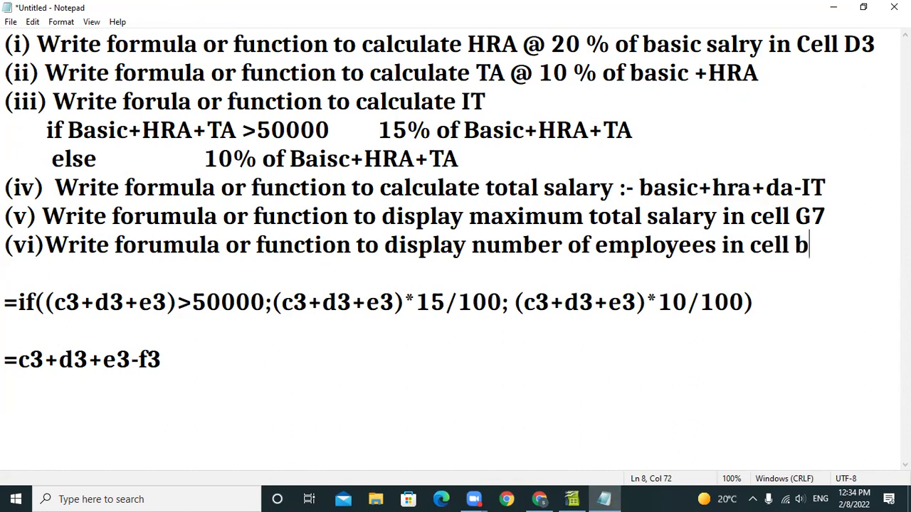
text(7)
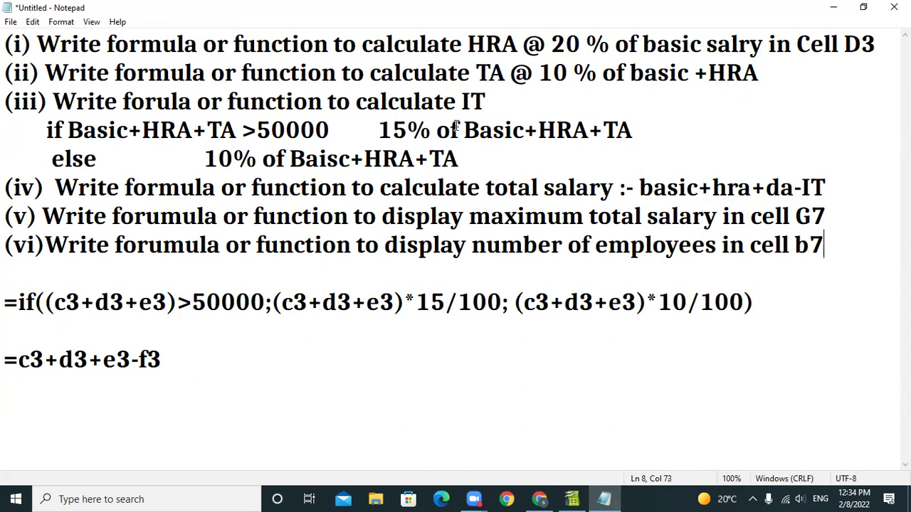
Step: Switch to the OpenOffice Calc sheet and enter a COUNT formula over the names in B3:B6 in cell B7
click(569, 498)
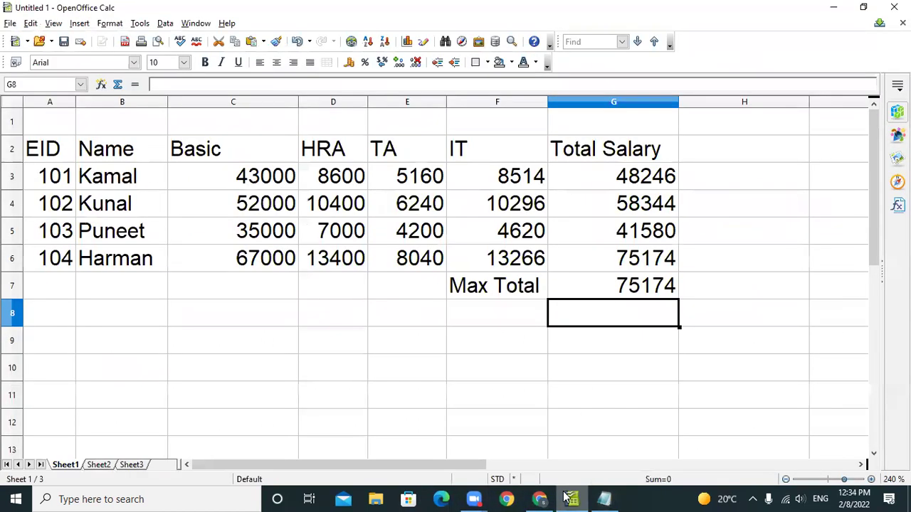
click(101, 319)
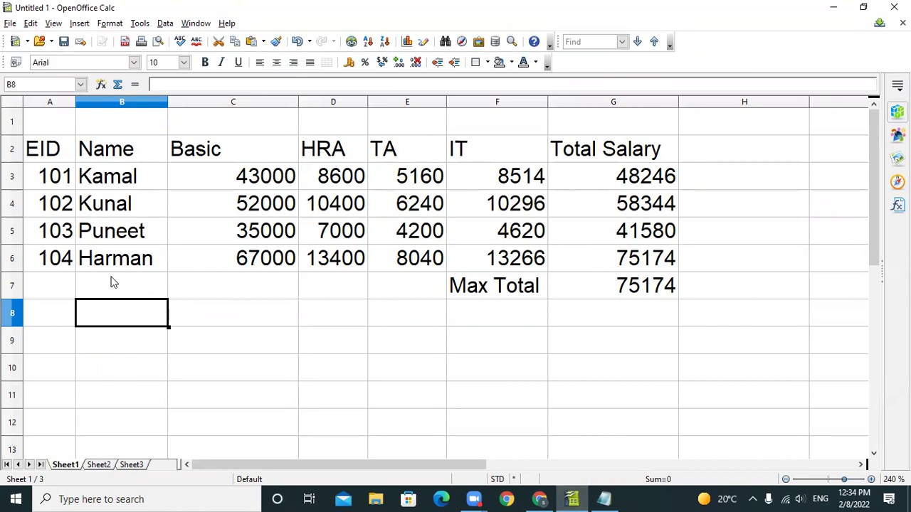
click(111, 283)
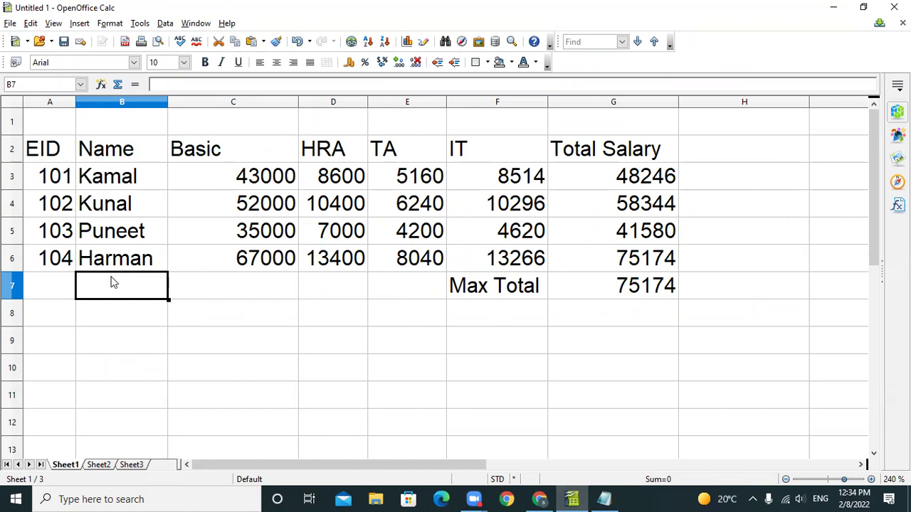
text(=cou)
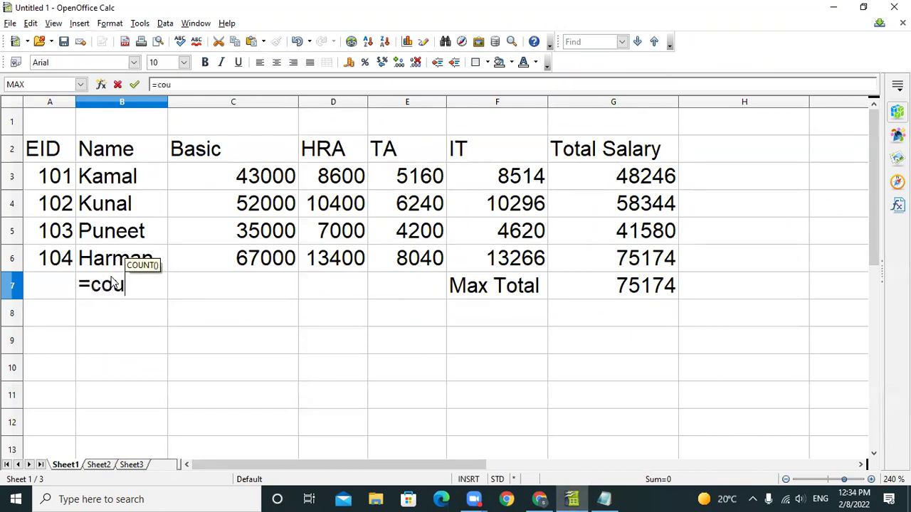
text(nt()
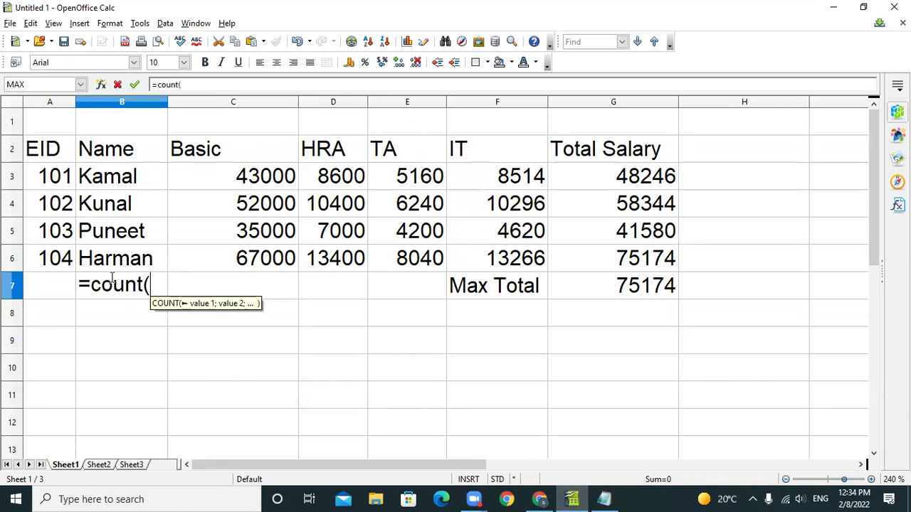
drag(129, 178, 122, 273)
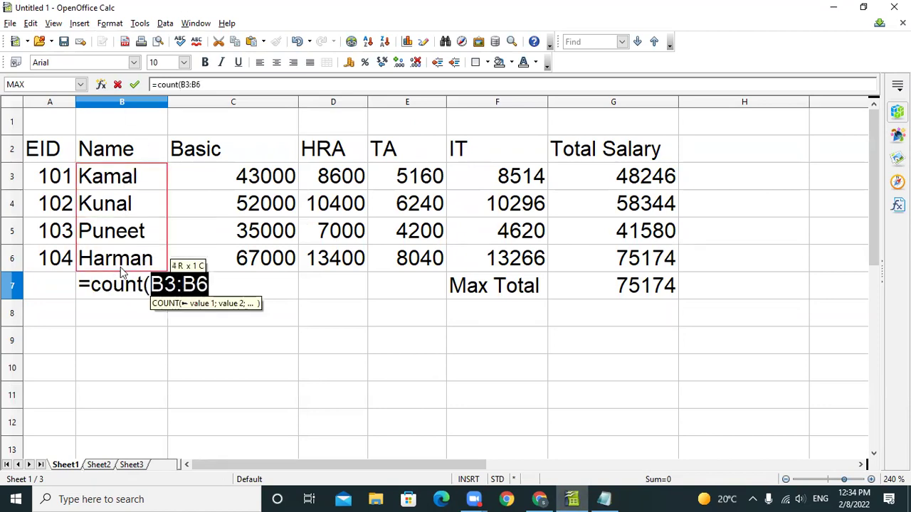
text())
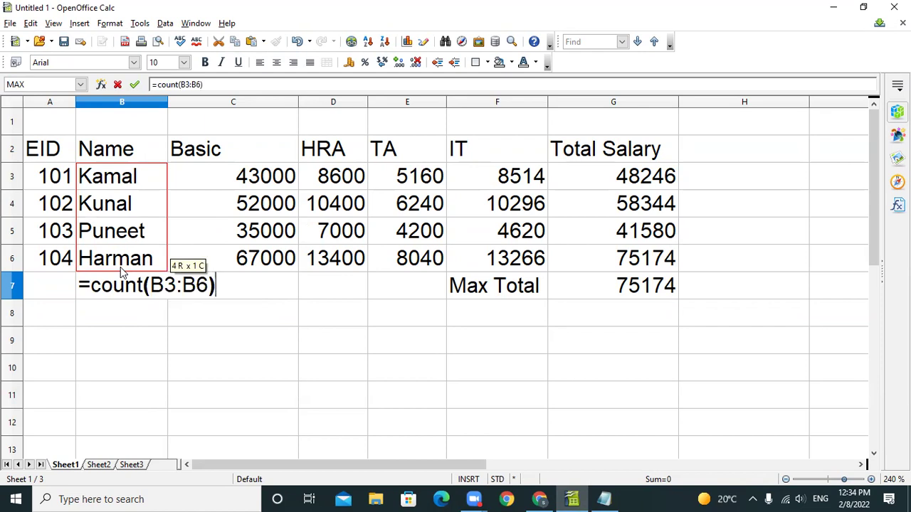
key(Return)
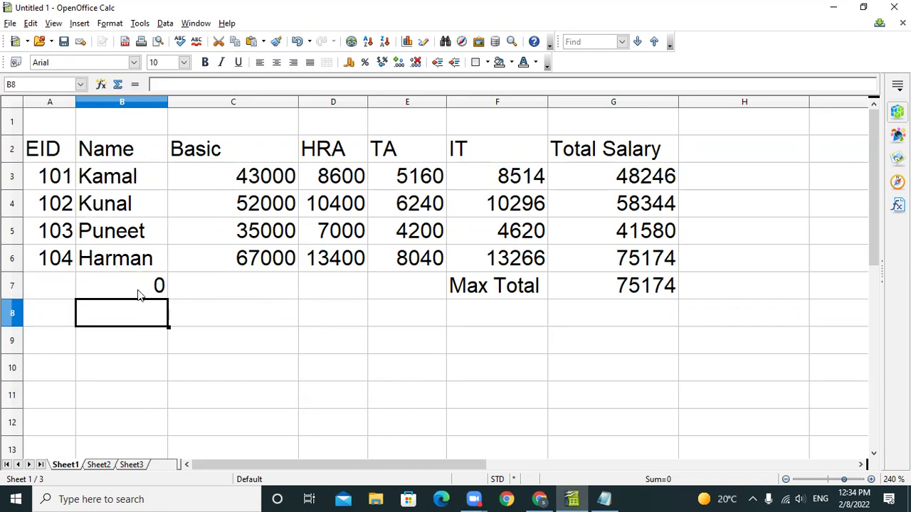
Step: Change the COUNT formula in cell B7 to use the Basic salary range C3:C6
click(138, 291)
double_click(138, 291)
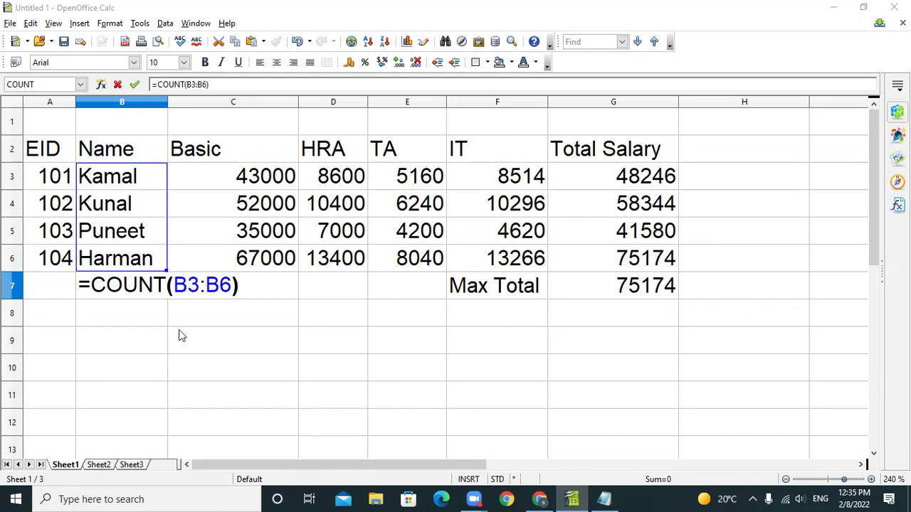
click(168, 284)
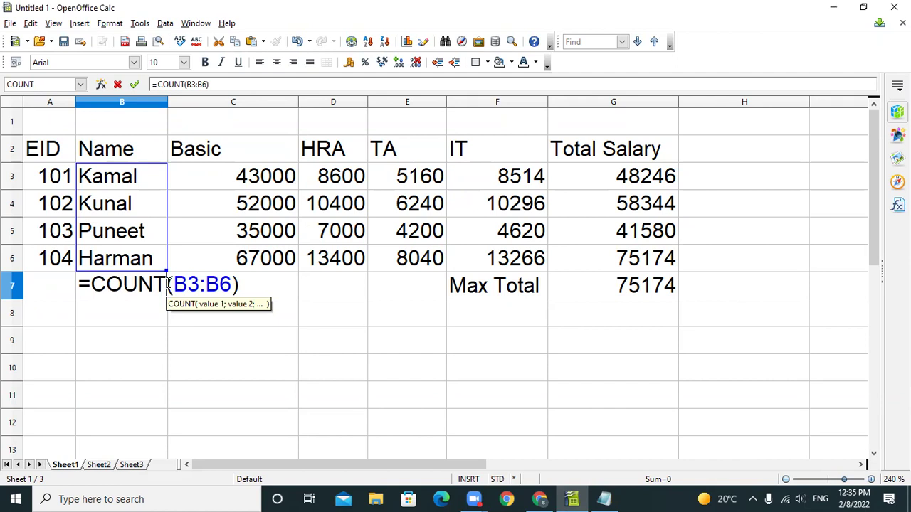
text(A)
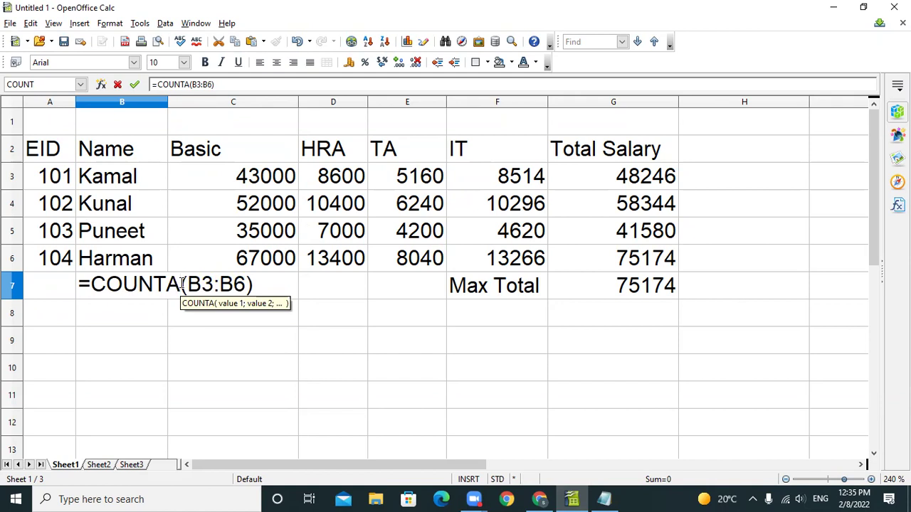
key(BackSpace)
drag(173, 284, 233, 285)
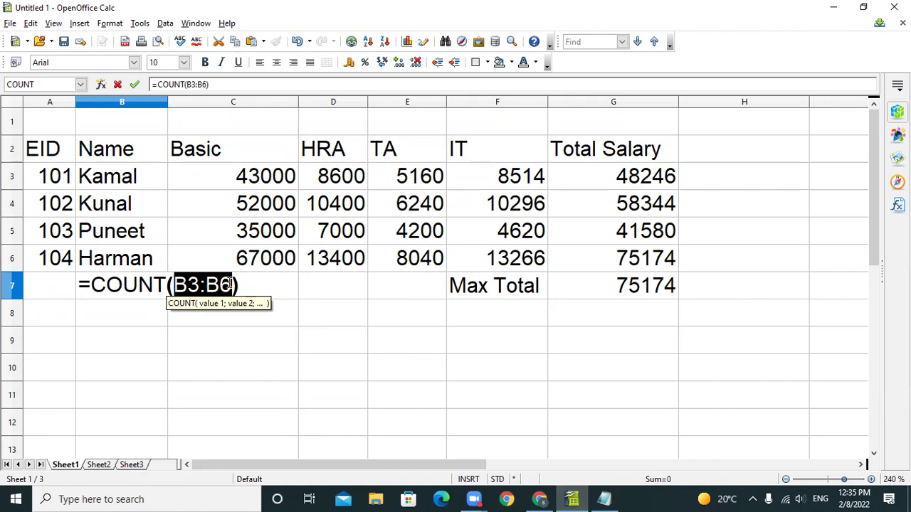
key(BackSpace)
drag(262, 178, 263, 262)
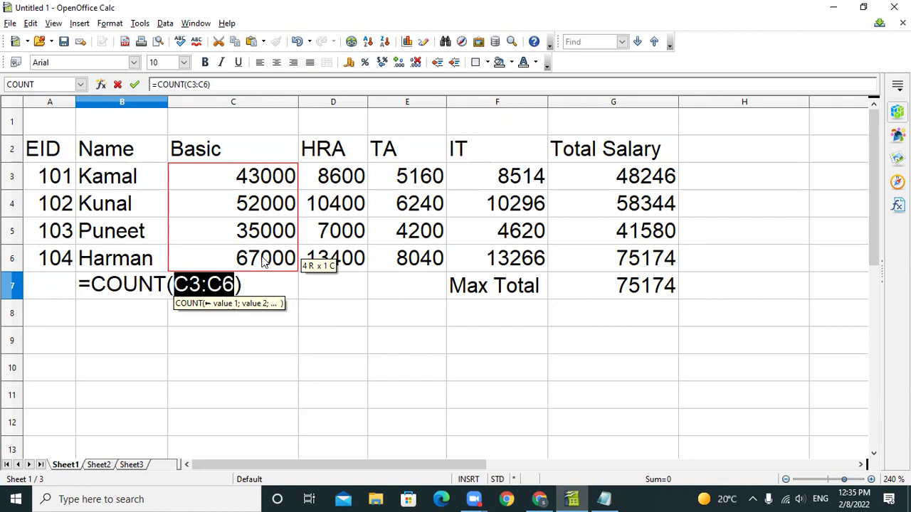
key(Return)
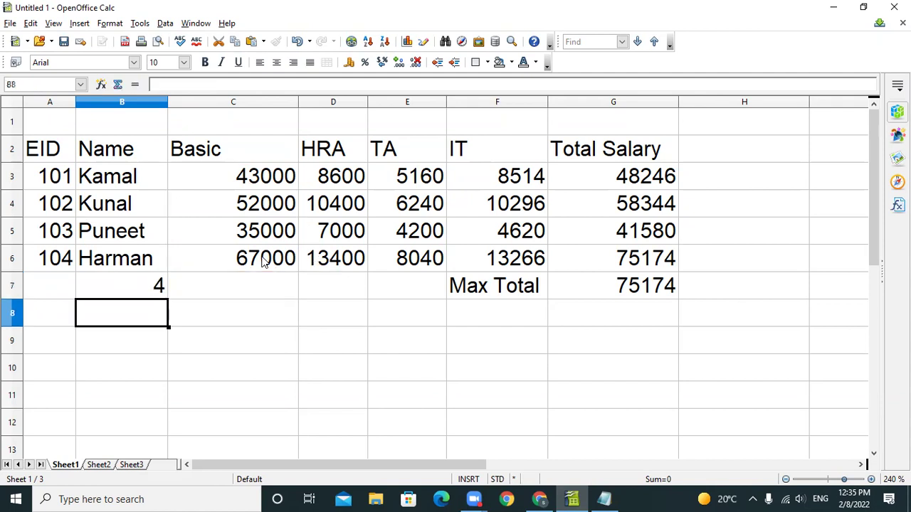
Step: Label cell A7 as "No" beside the employee count formula
click(53, 297)
text(No)
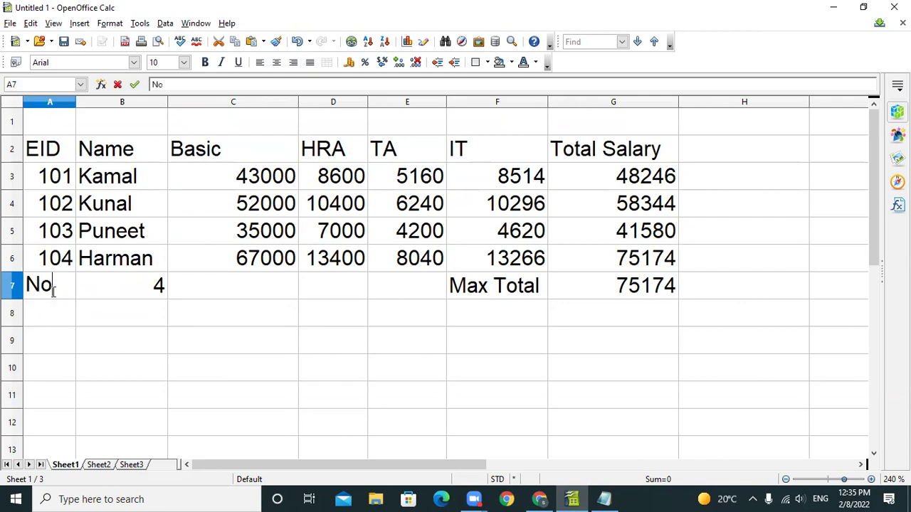
click(321, 237)
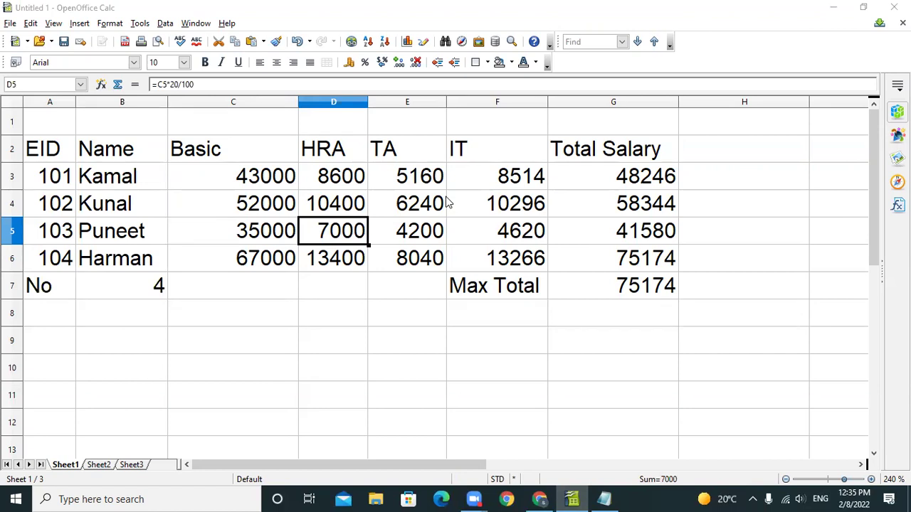
Step: Review the formulas for Total Salary, TA and IT in row 3, plus the maximum salary and employee count in row 7
click(612, 182)
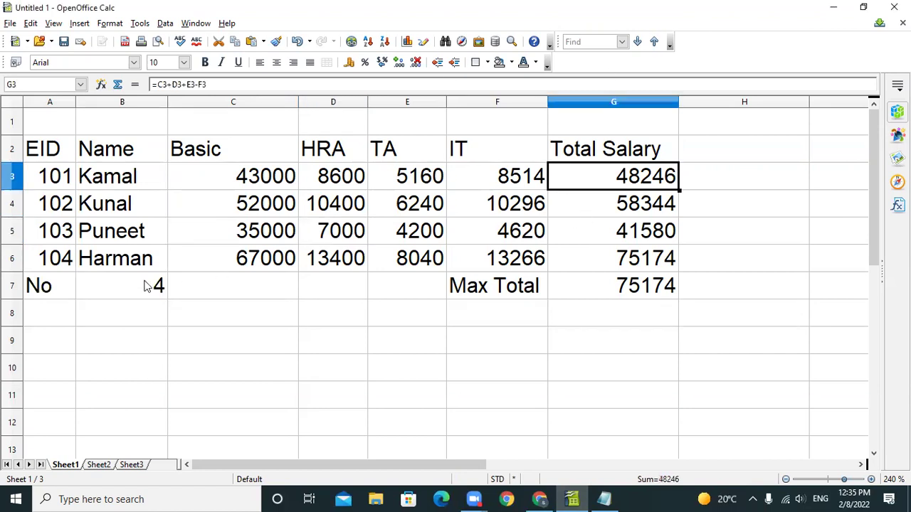
click(438, 179)
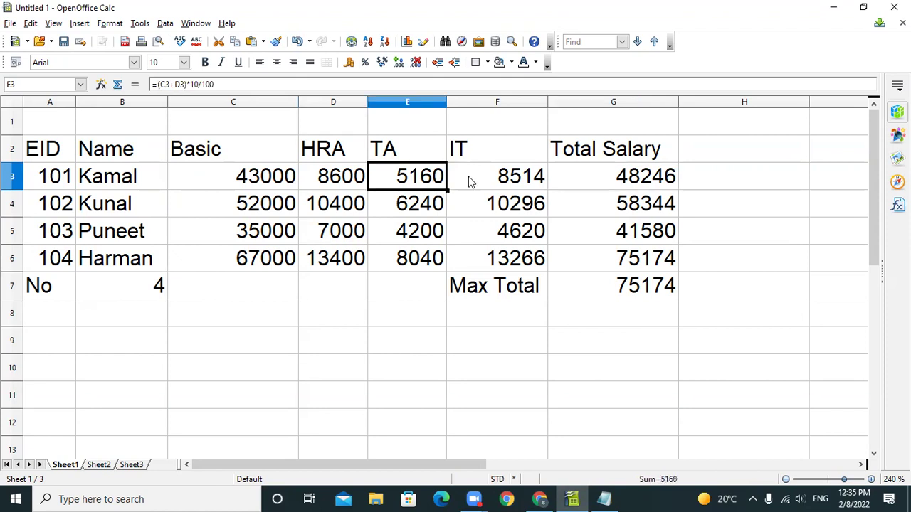
click(484, 178)
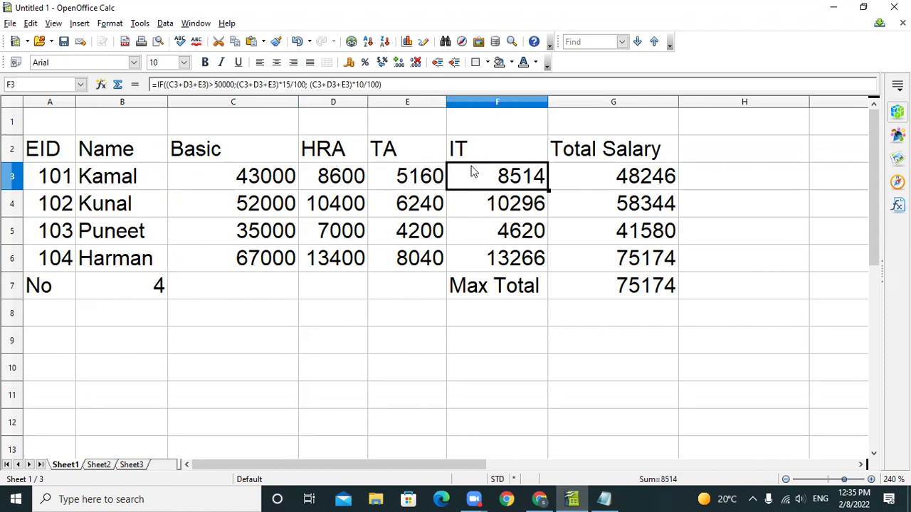
drag(397, 84, 152, 84)
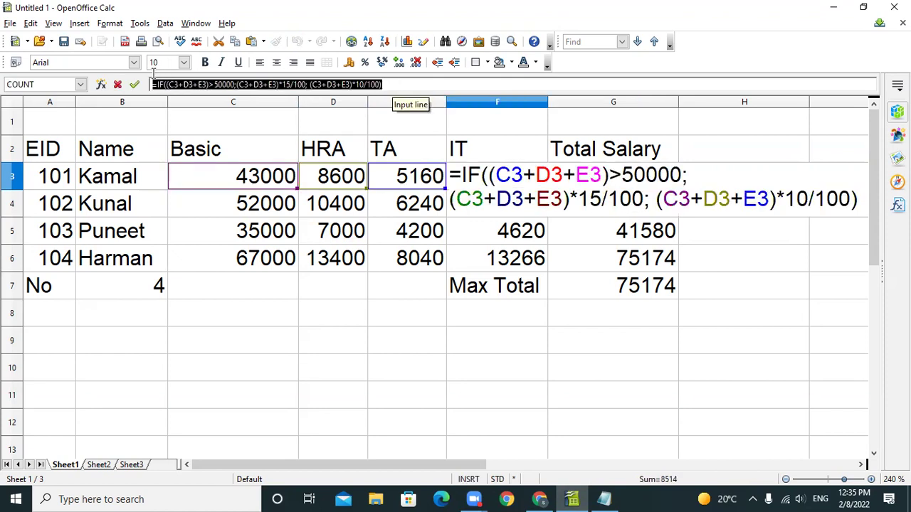
click(409, 311)
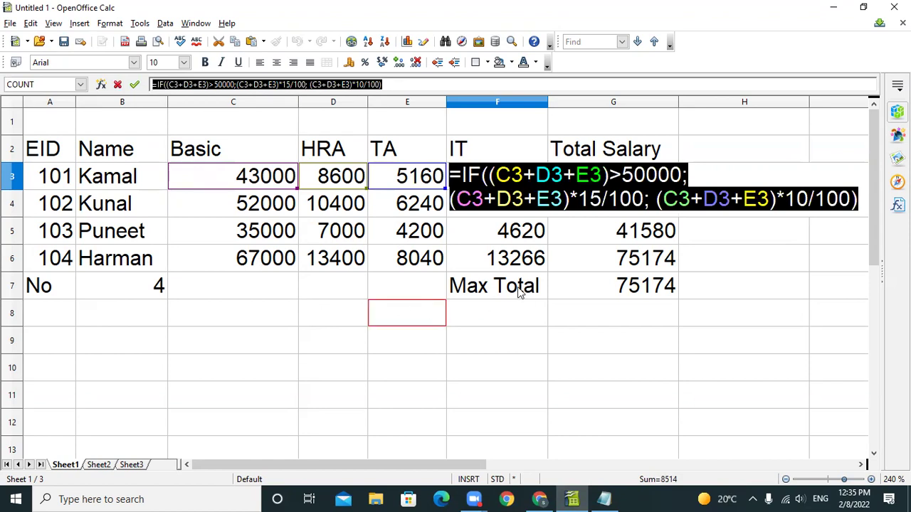
key(Escape)
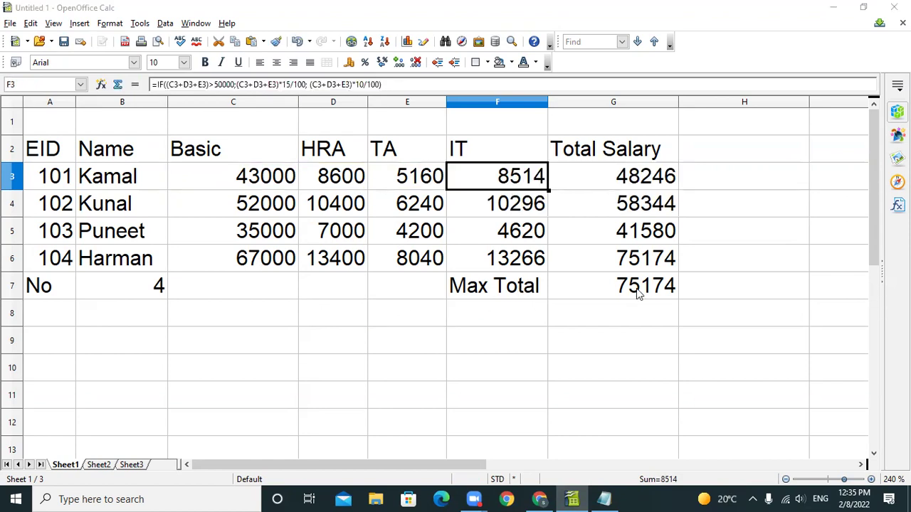
click(639, 295)
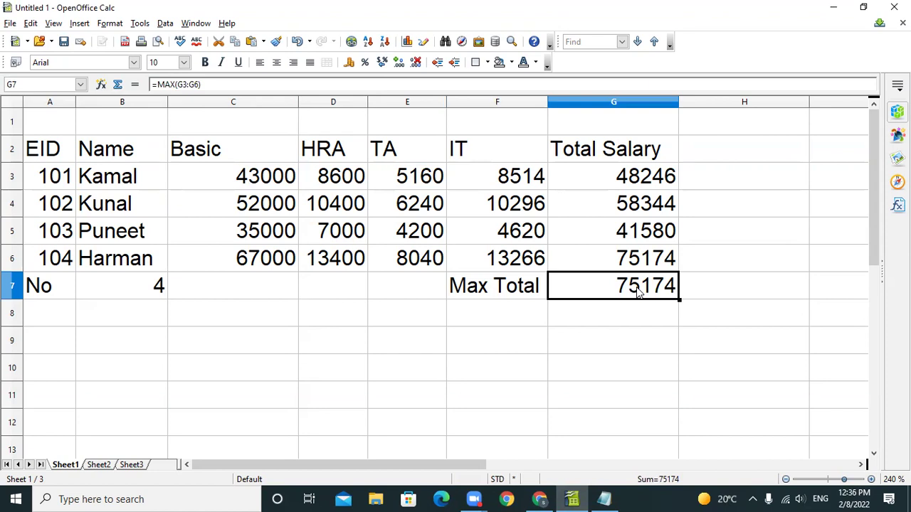
click(96, 292)
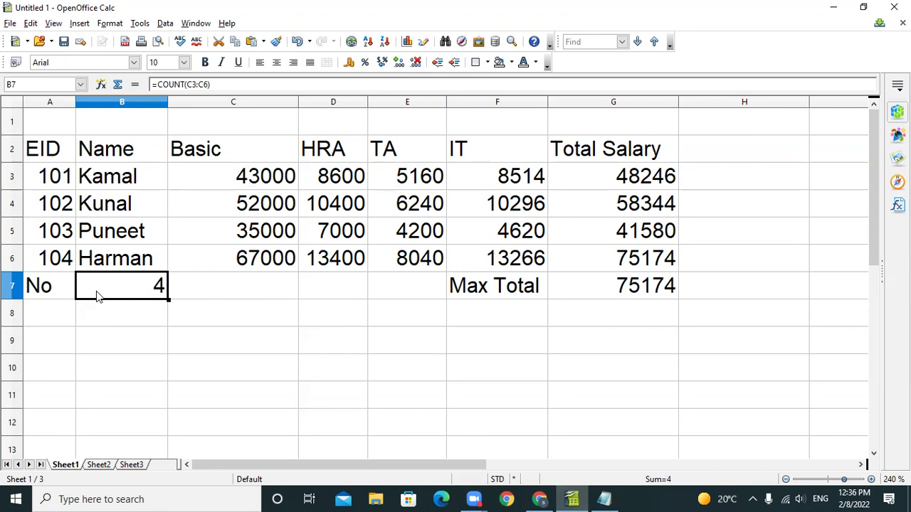
Step: Examine the HRA formulas in column D and the Total Salary formula in G3, leaving them unedited
click(321, 178)
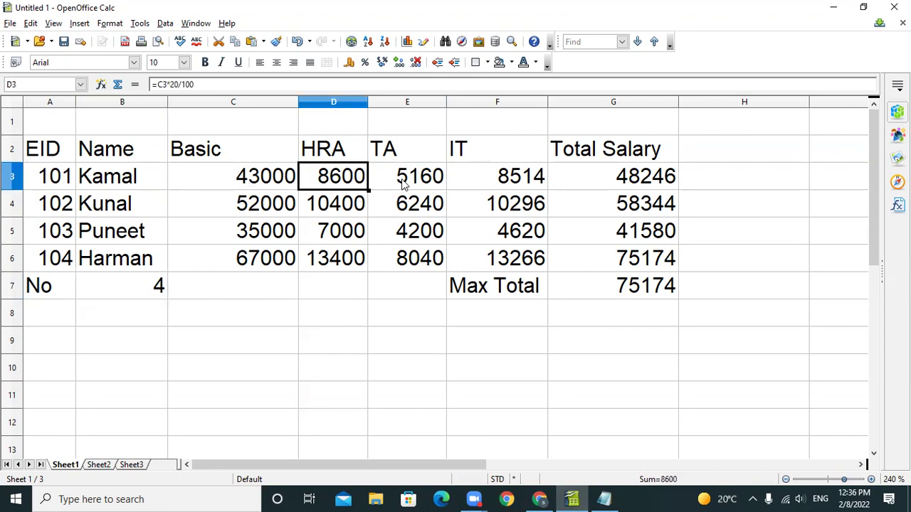
click(271, 180)
click(341, 182)
click(340, 208)
click(339, 226)
click(342, 178)
double_click(343, 178)
key(Escape)
click(607, 183)
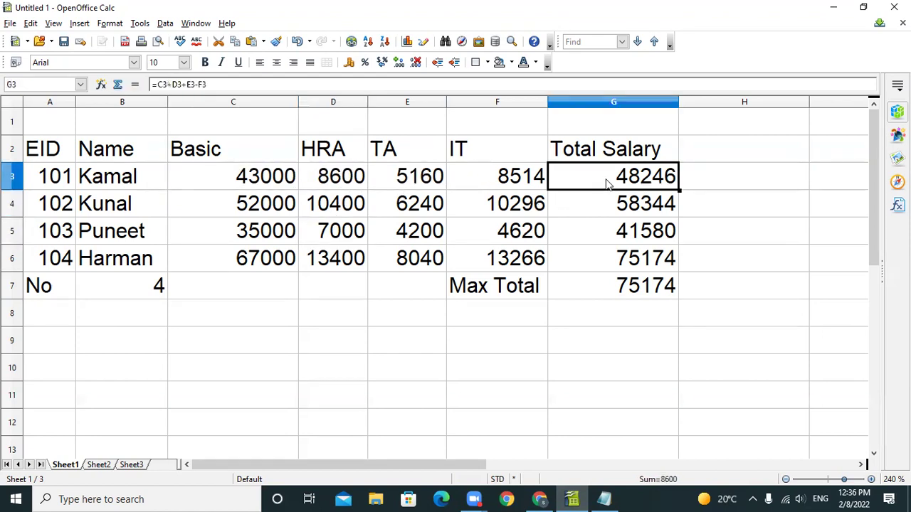
double_click(607, 184)
key(Escape)
Step: On Sheet2, enter 100, True, False and ABC in cells A1 through A4
scroll(212, 334, down, 2)
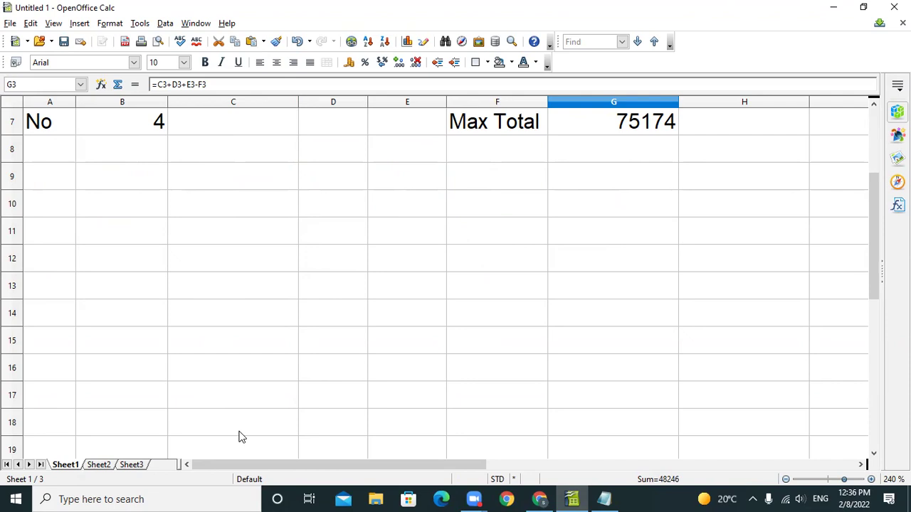
click(96, 465)
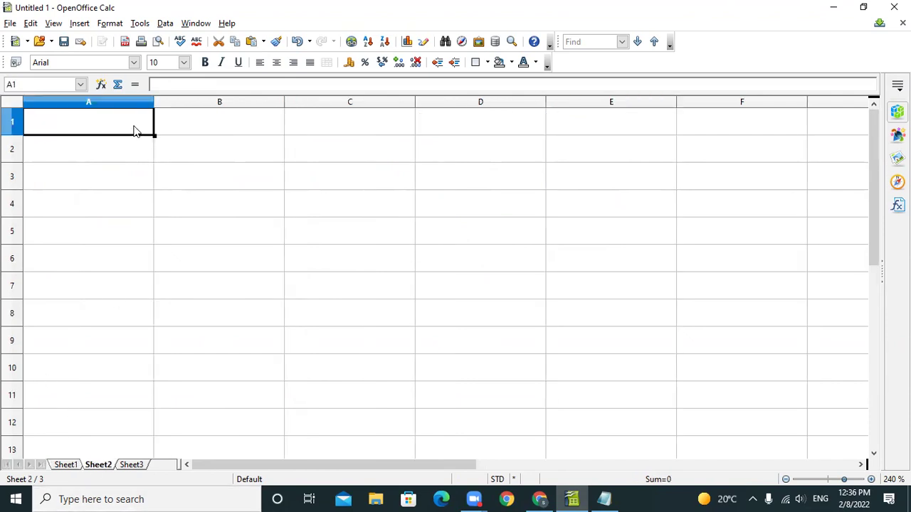
text(100)
key(Return)
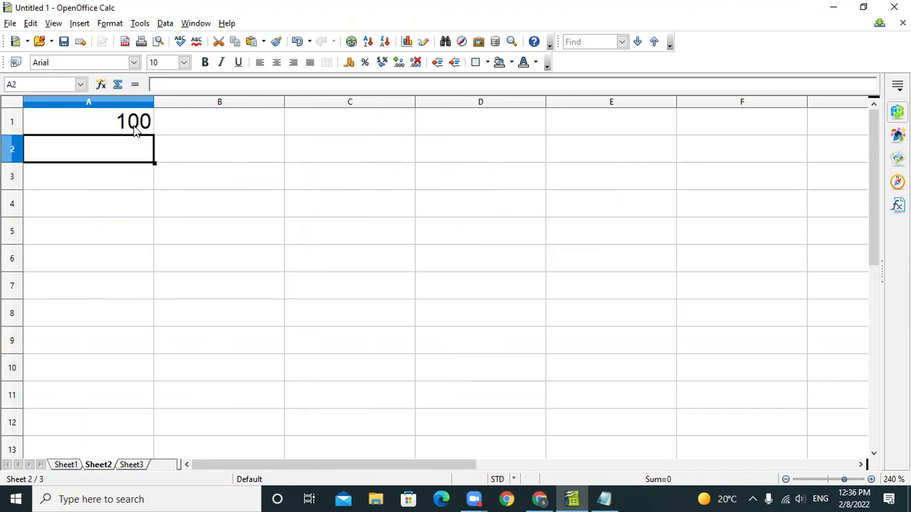
text(T)
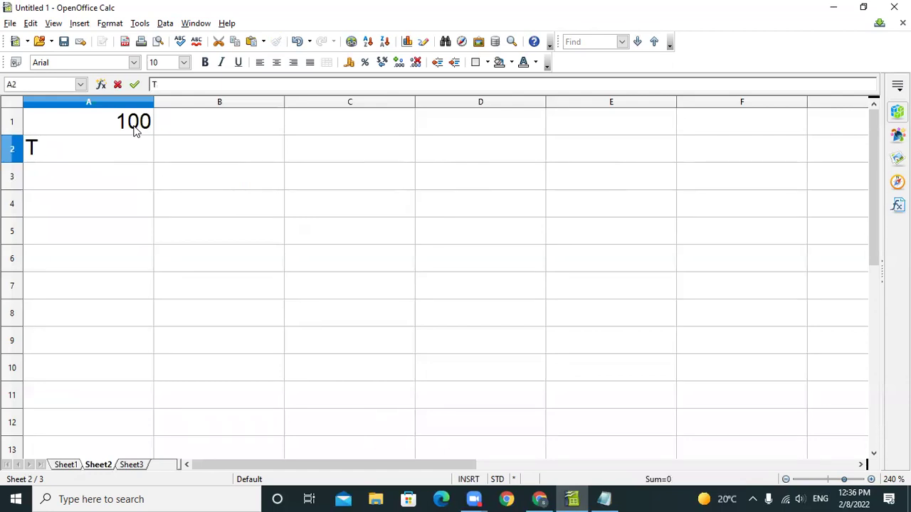
text(rue)
key(Return)
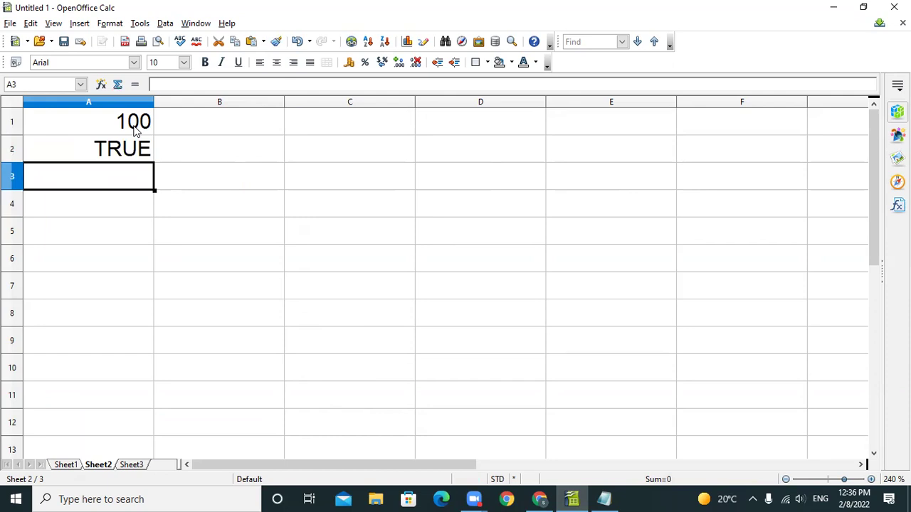
text(False)
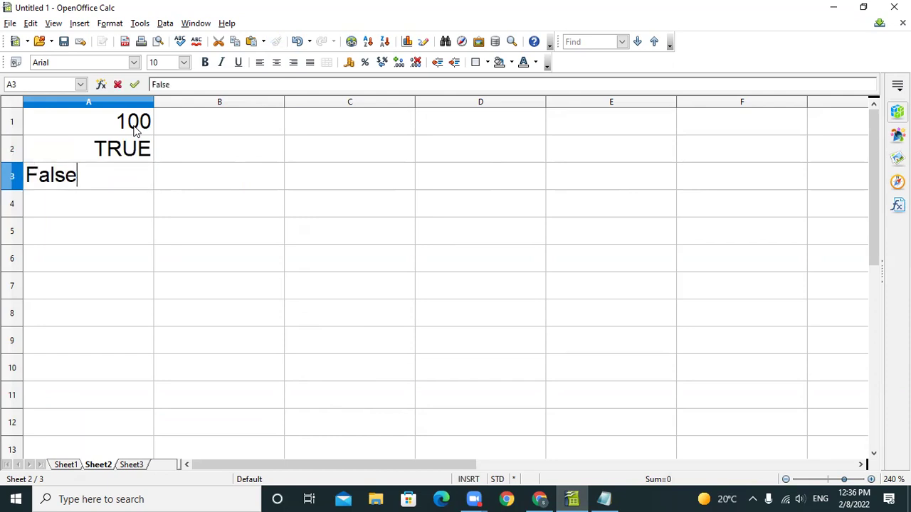
key(Return)
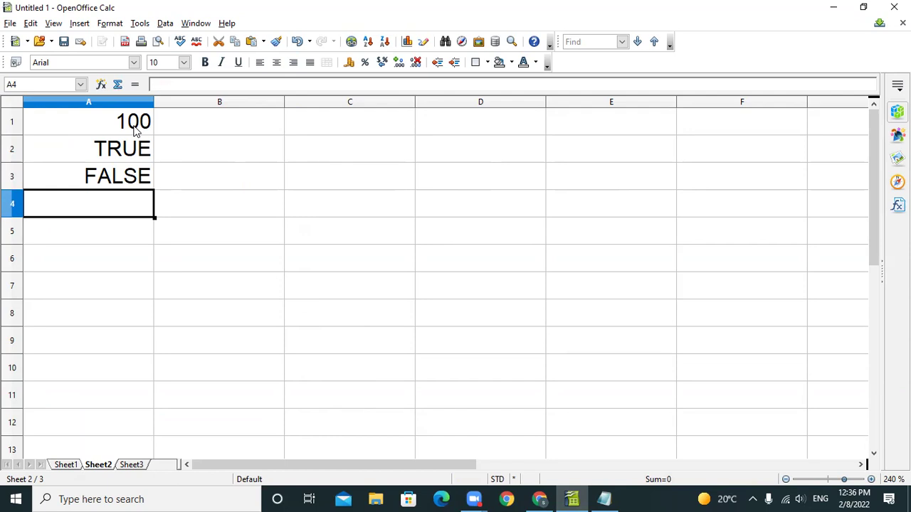
text(ABC)
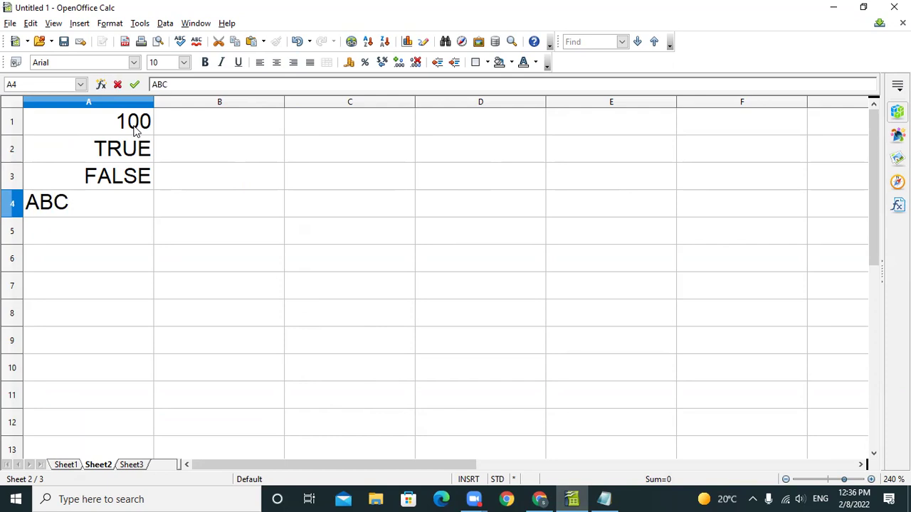
key(Return)
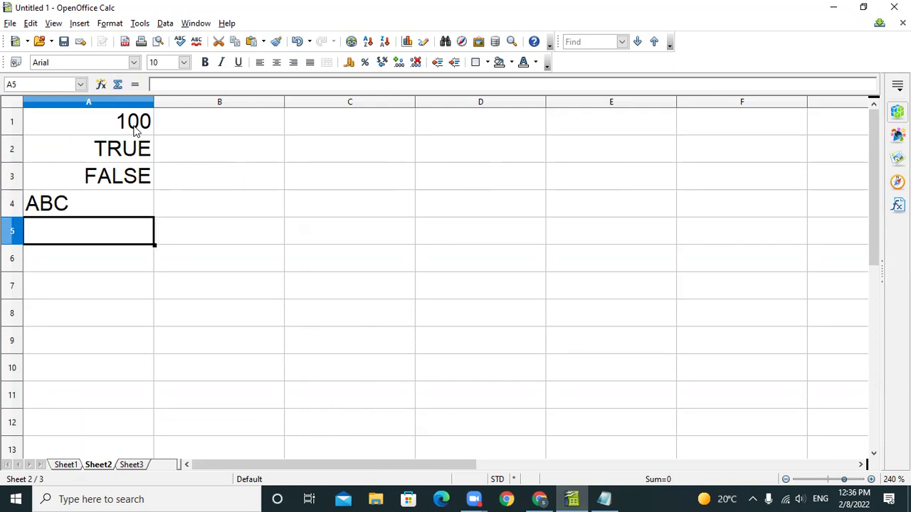
Step: Enter 200 in cell A6, leaving cell A5 blank
text(200)
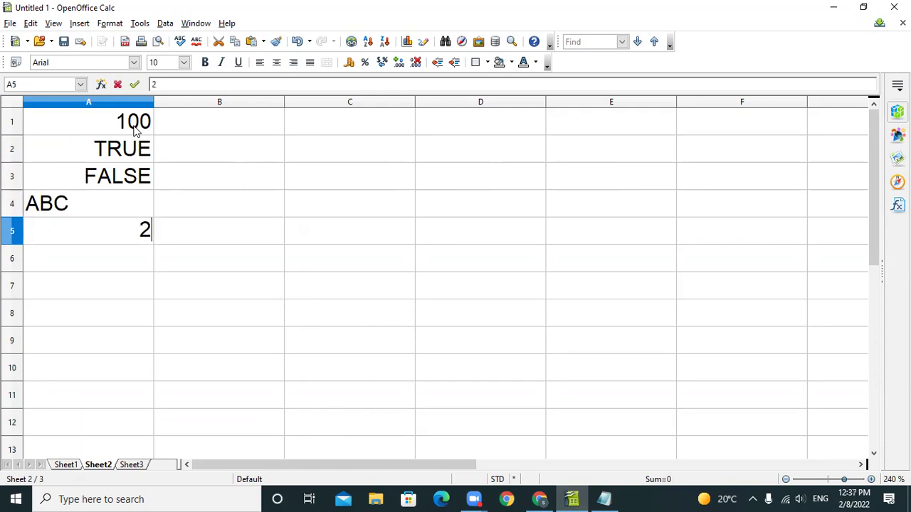
key(BackSpace)
key(BackSpace)
key(BackSpace)
key(Return)
text(200)
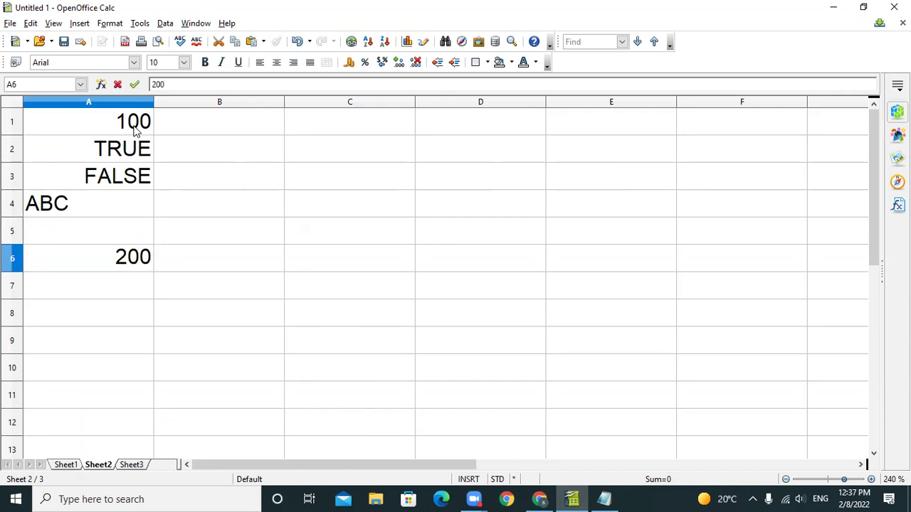
key(Return)
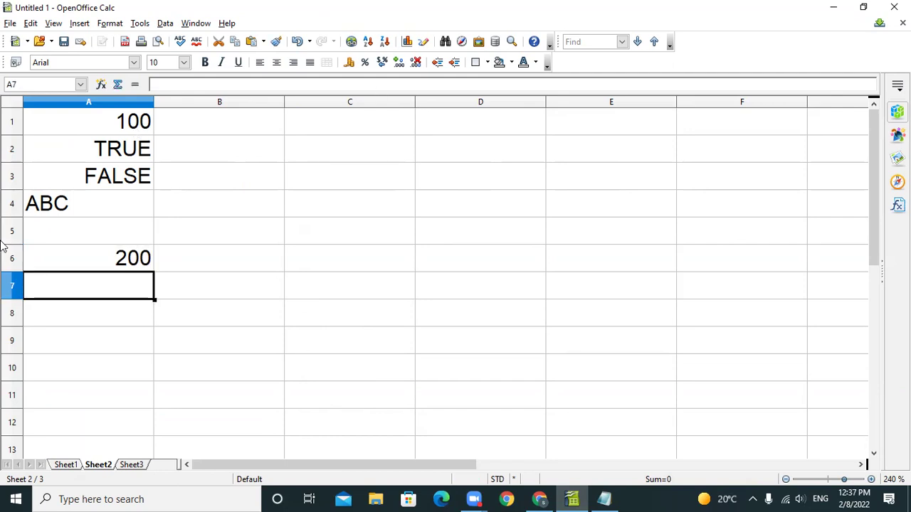
Step: Move the sample values from A1:A6 into column B, starting at cell B1
drag(77, 128, 83, 264)
key(ctrl+c)
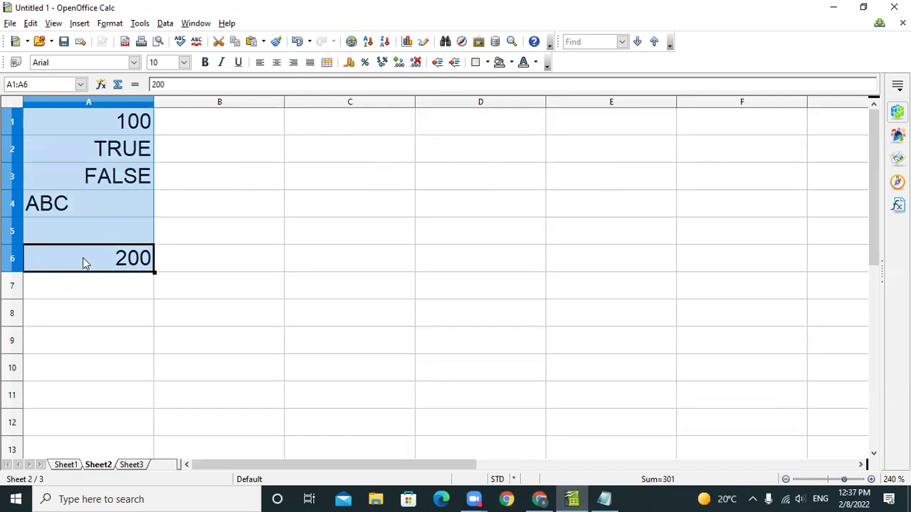
key(Delete)
click(244, 120)
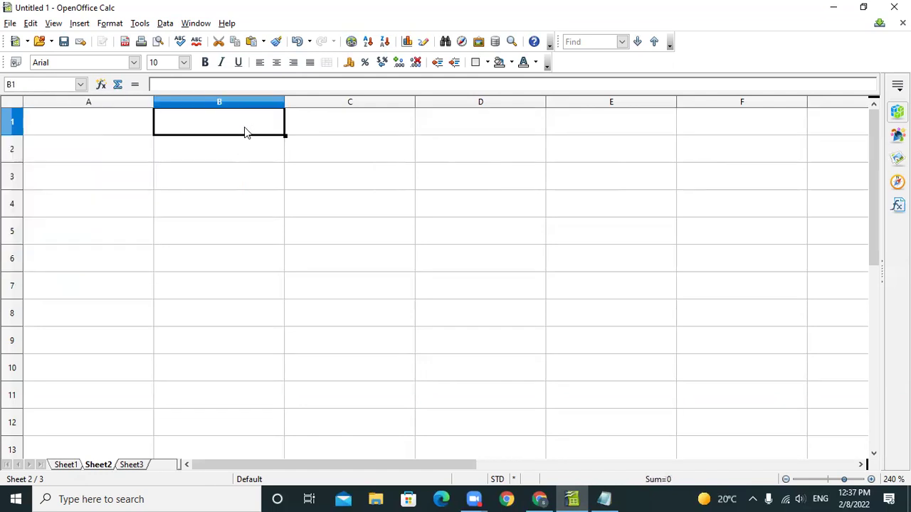
key(ctrl+v)
Step: Label cell A7 as "SUM", total B1:B6 with a SUM formula in B7, and check the range it references
click(102, 293)
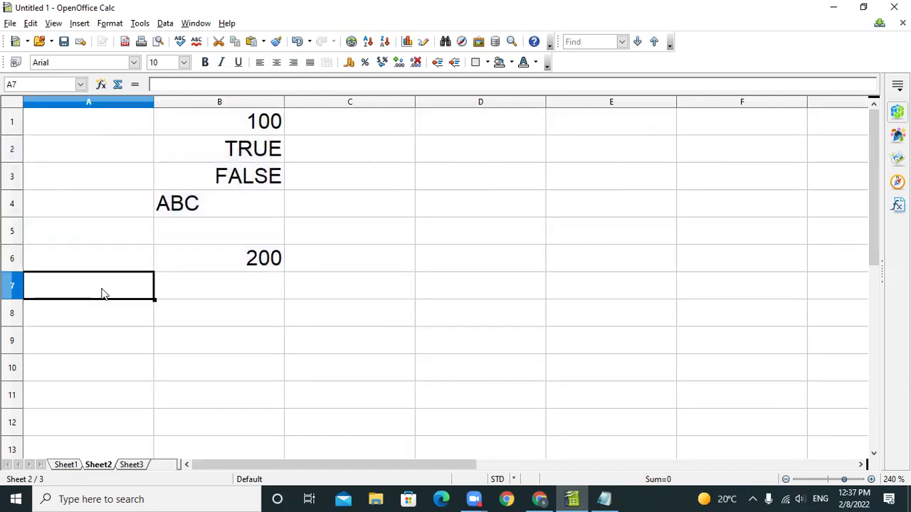
text(SUM)
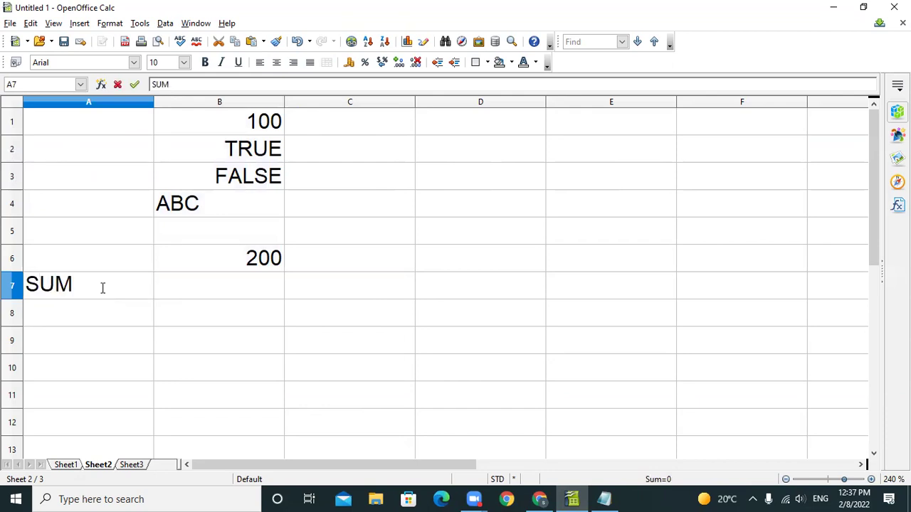
click(188, 299)
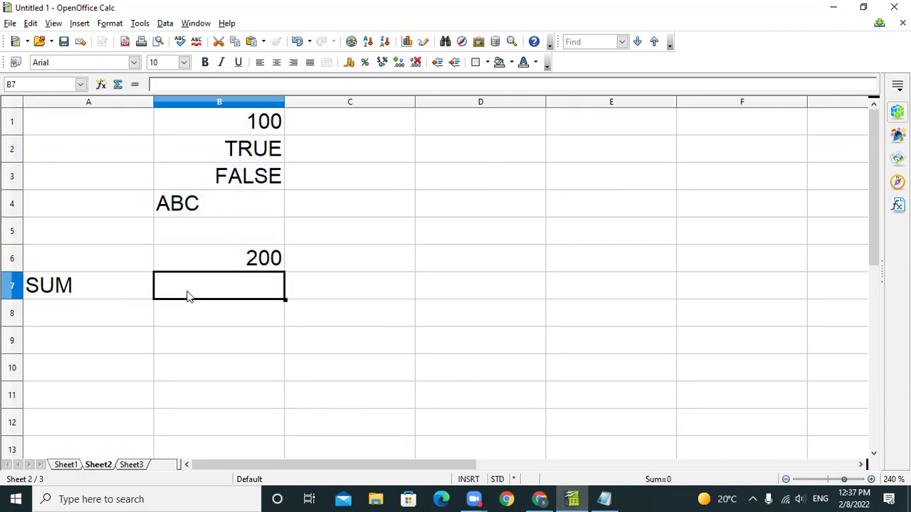
text(=sum()
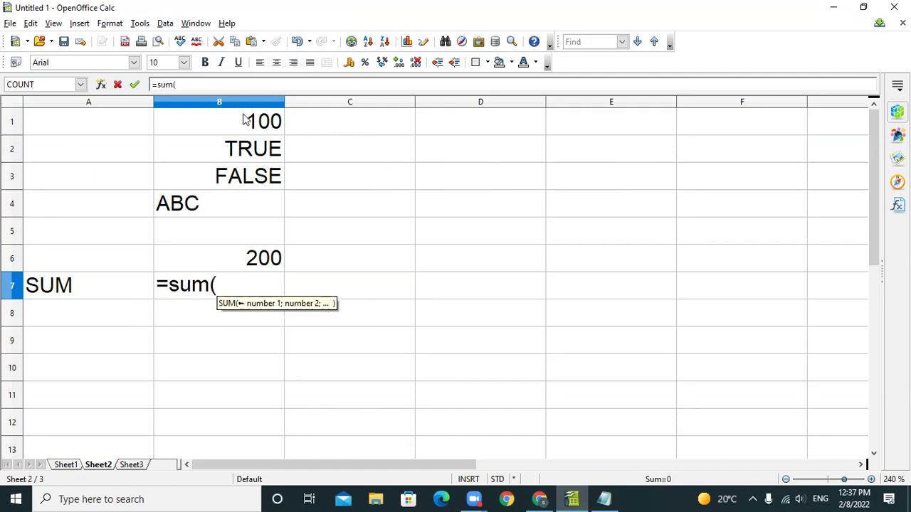
drag(245, 119, 242, 260)
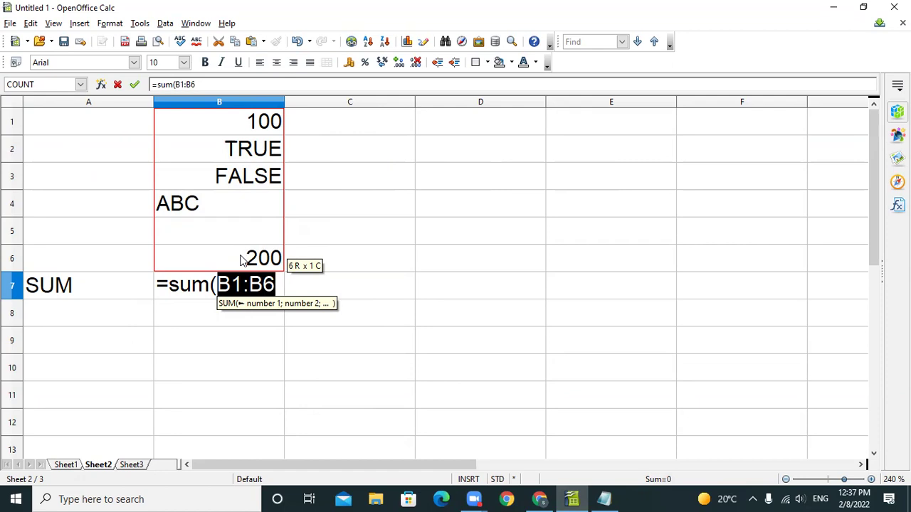
text())
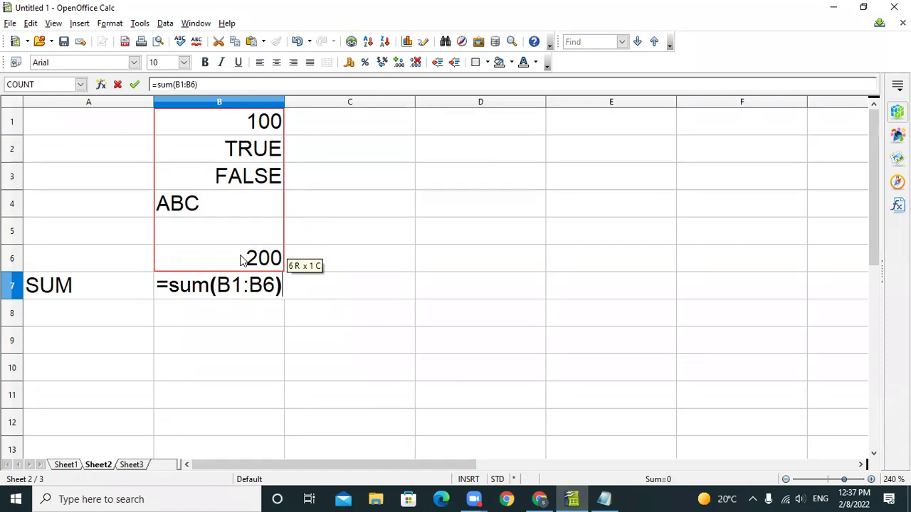
key(Return)
click(252, 289)
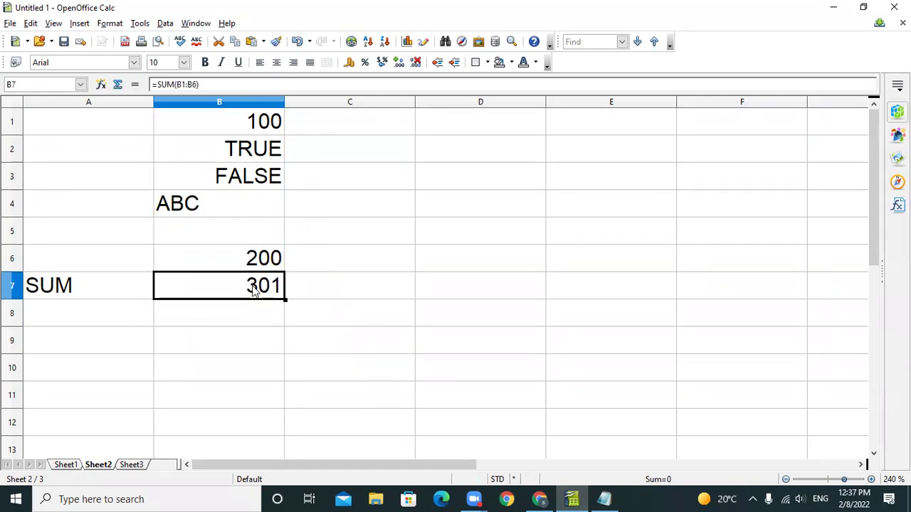
double_click(253, 288)
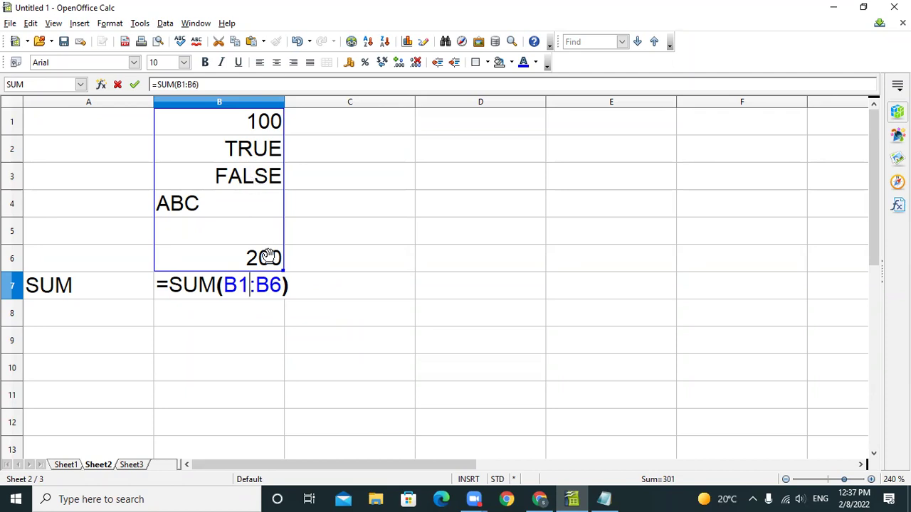
click(384, 290)
key(Return)
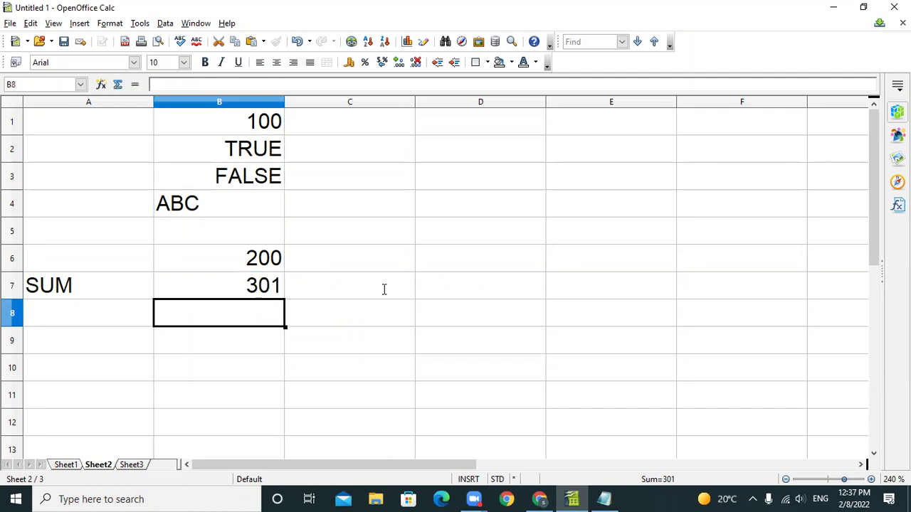
Step: Enter the note "Numeric+Boolean" in cell C7 beside the sum
click(365, 285)
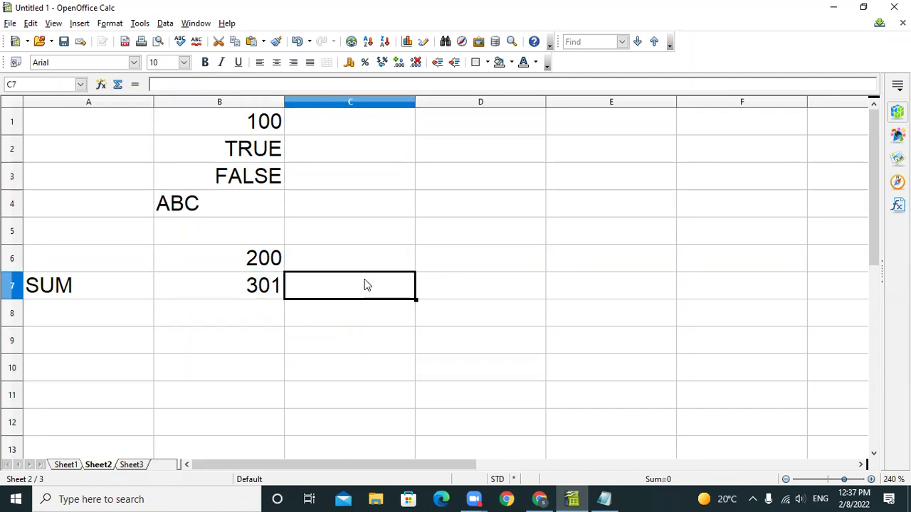
text(Numeric_)
key(BackSpace)
text(+)
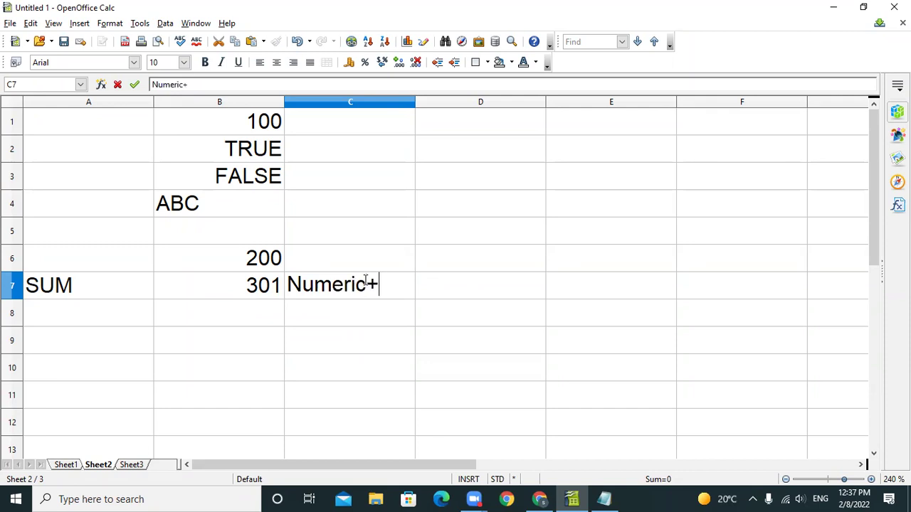
text(Boolea)
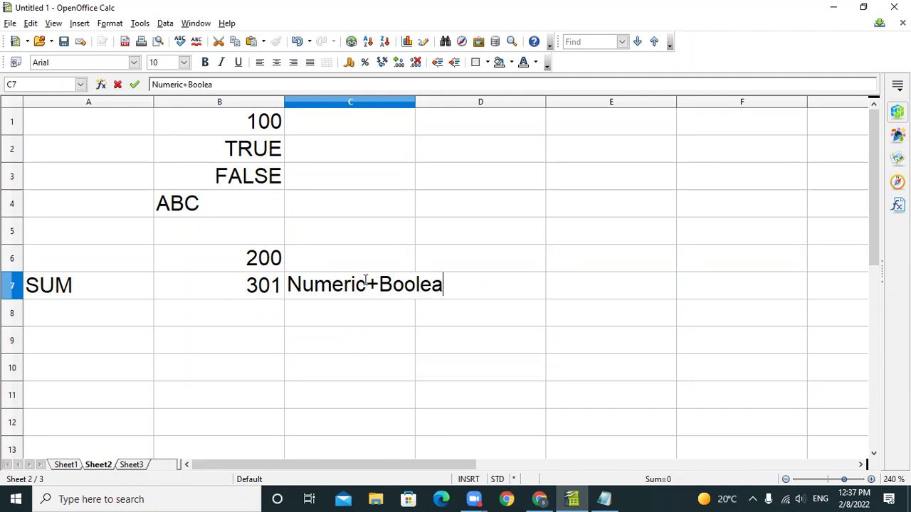
text(n)
Step: Label cell A8 as "Average" and calculate the average of B1:B6 with an AVERAGE formula in B8
click(84, 324)
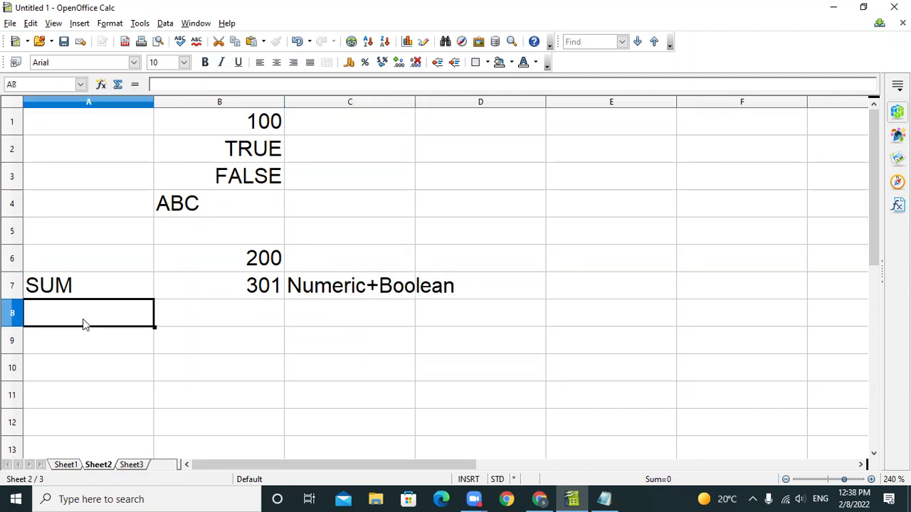
text(A)
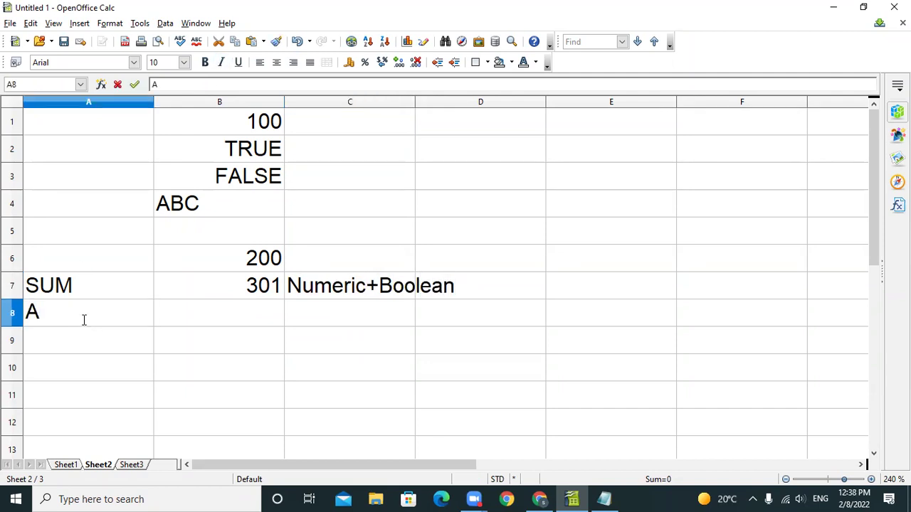
text(verage)
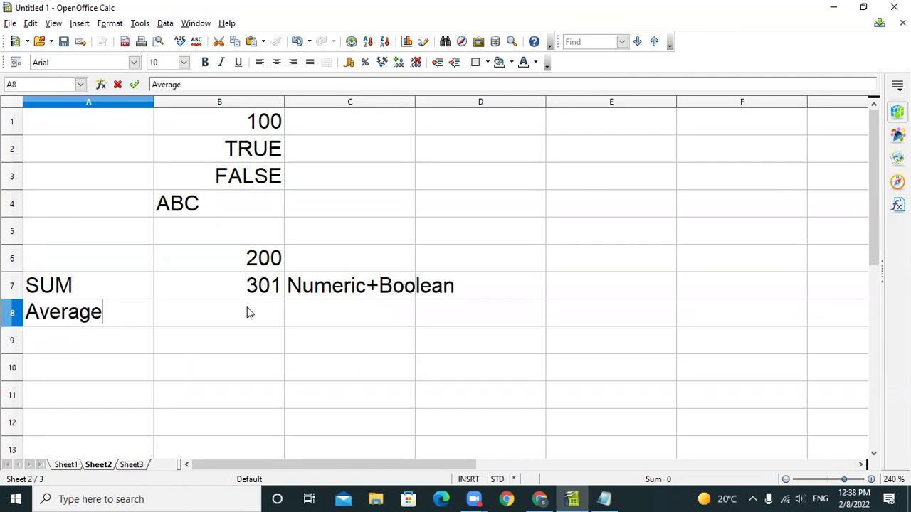
click(233, 317)
text(=average()
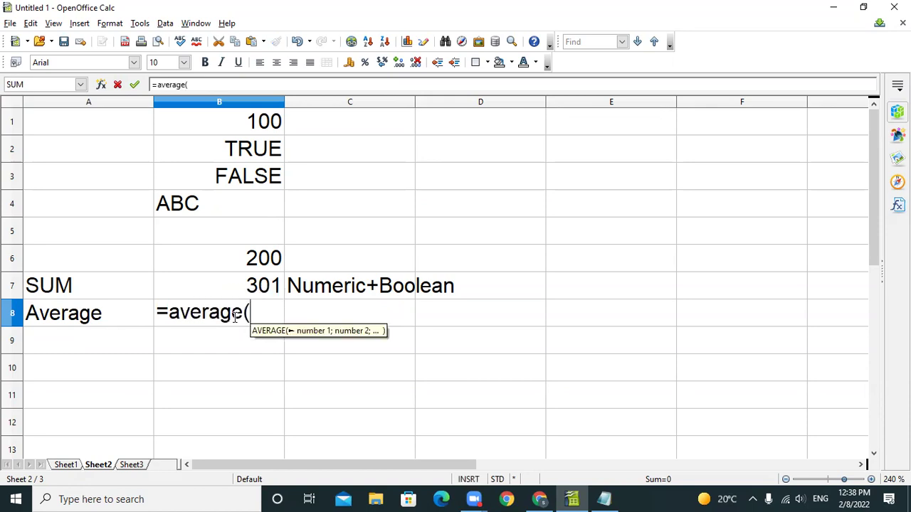
drag(240, 122, 244, 259)
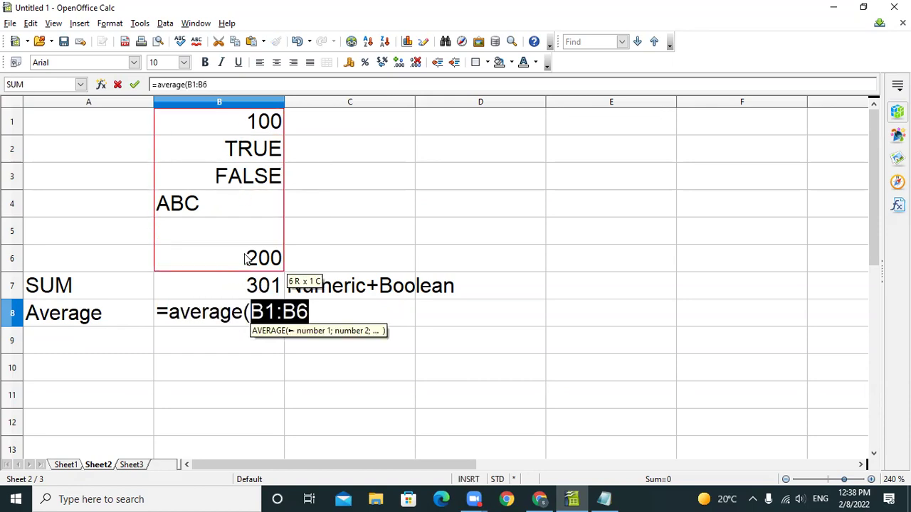
text())
key(Return)
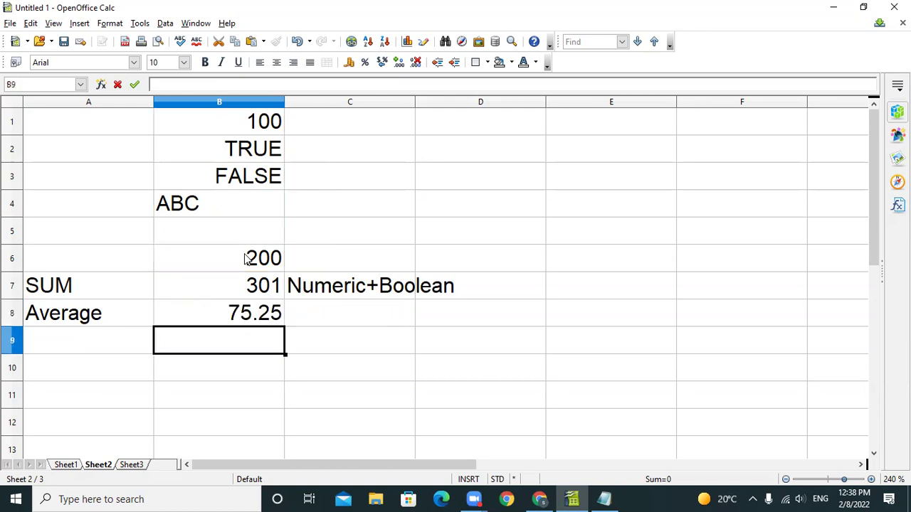
Step: Examine the AVERAGE formula in B8 and the numeric and Boolean values in B1 to B3
click(264, 316)
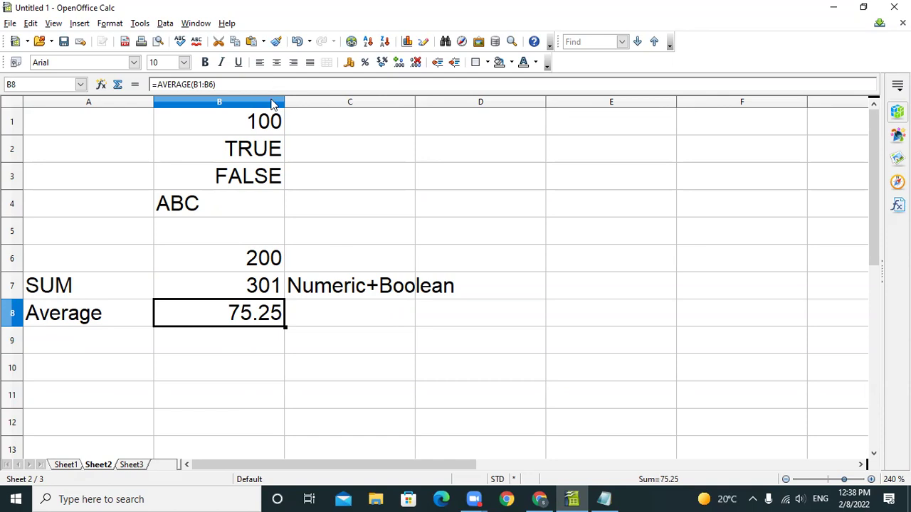
click(270, 123)
click(265, 151)
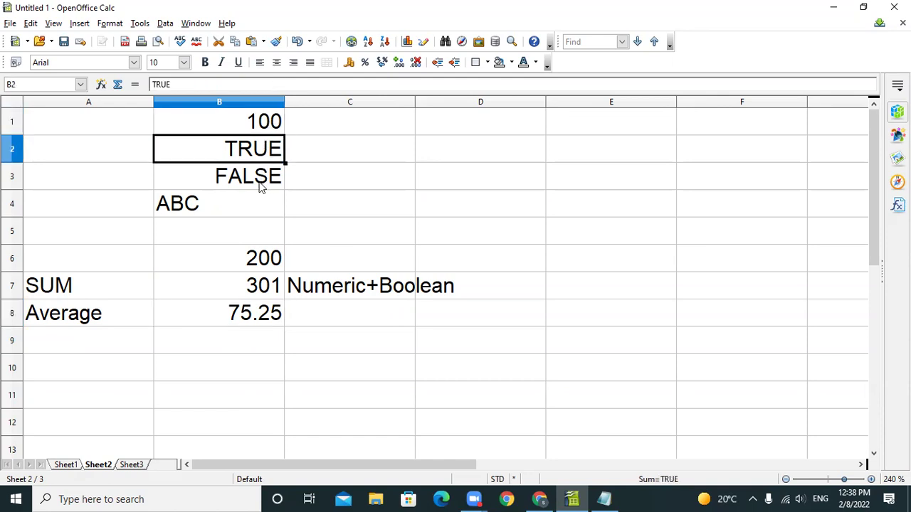
click(256, 180)
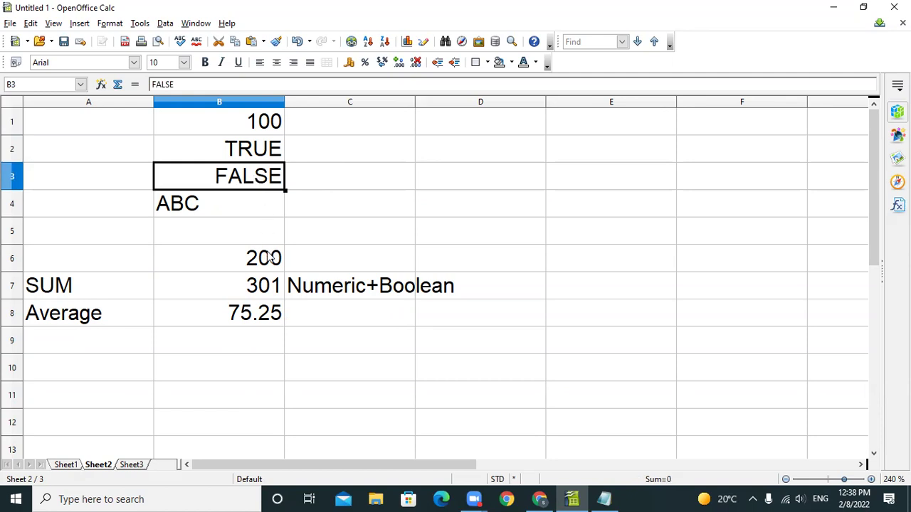
drag(238, 129, 249, 170)
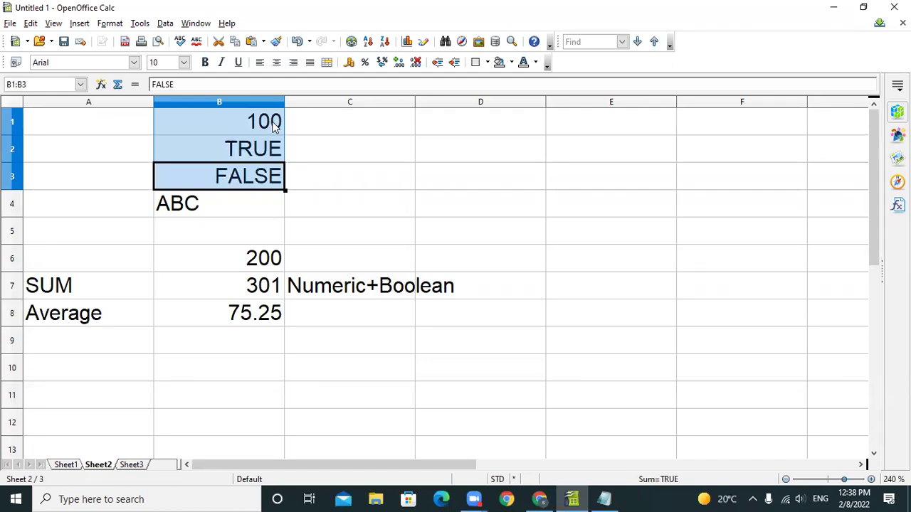
right_click(112, 426)
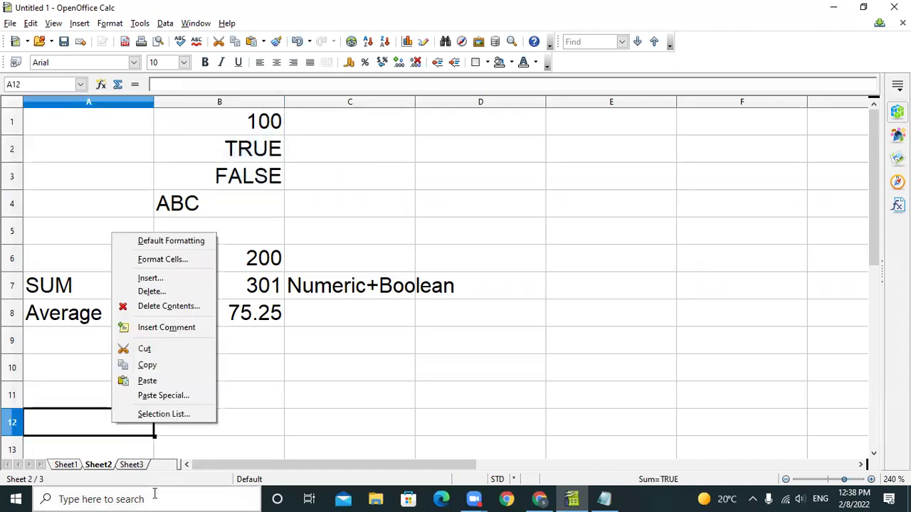
Step: Open the Windows Calculator and divide 301 by 4 to check the average
click(154, 499)
text(cal)
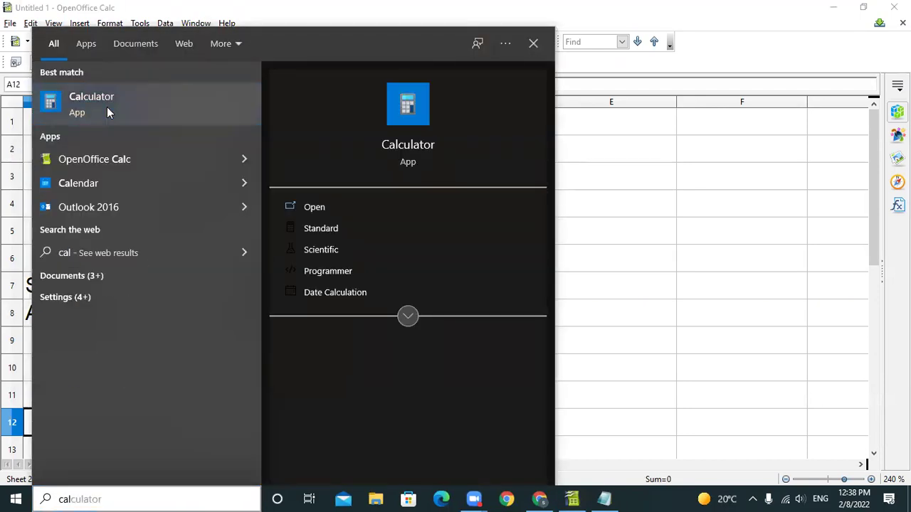
click(107, 107)
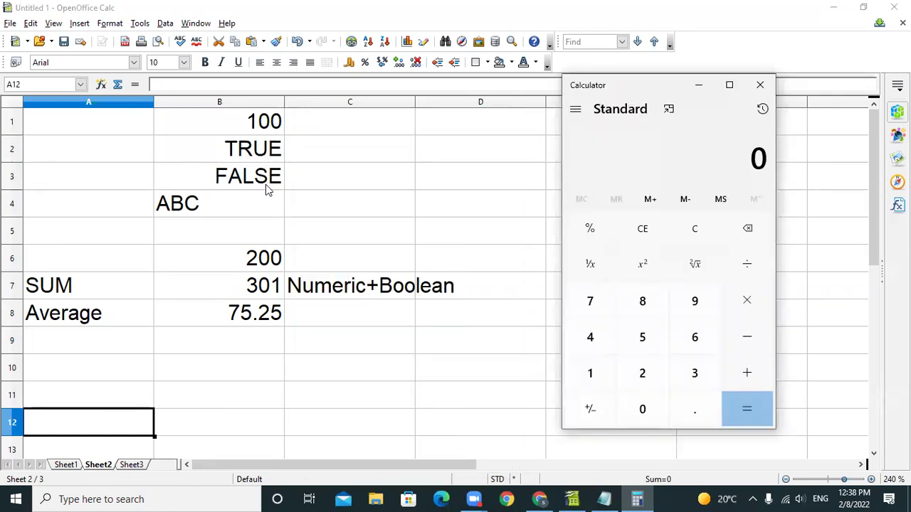
text(200)
key(BackSpace)
key(BackSpace)
key(BackSpace)
text(301)
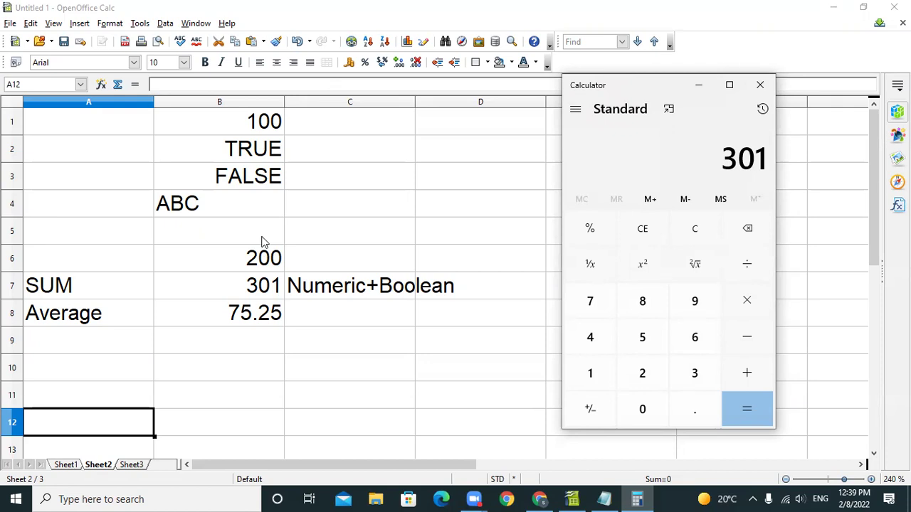
key(slash)
key(4)
key(Return)
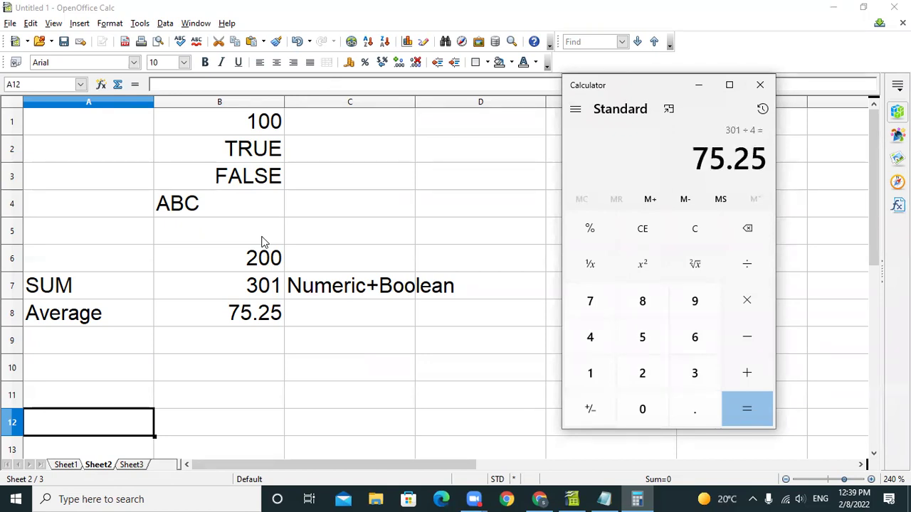
Step: Return to the spreadsheet and fill the "Numeric+Boolean" note from C7 down into C8
click(368, 294)
drag(416, 299, 418, 325)
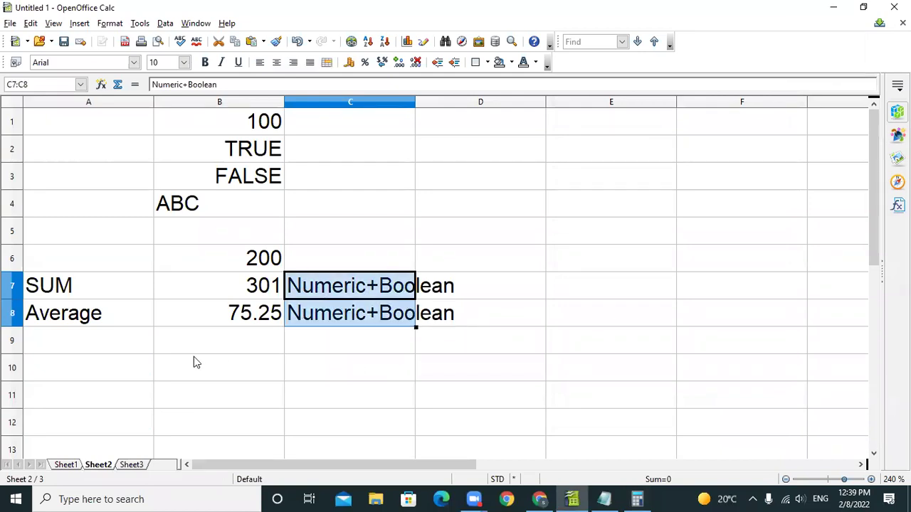
Step: Label cell A9 as "Max" and fill the "Numeric+Boolean" note from C8 down into C9
click(121, 342)
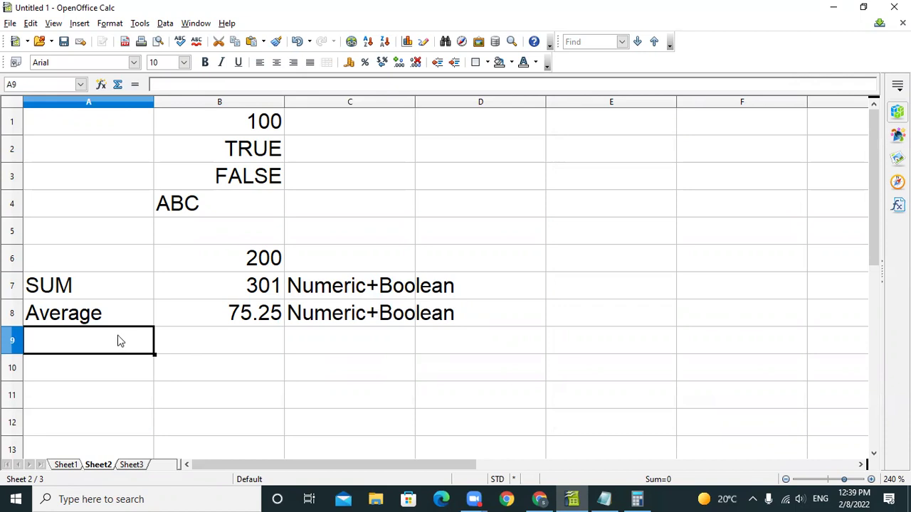
text(Max)
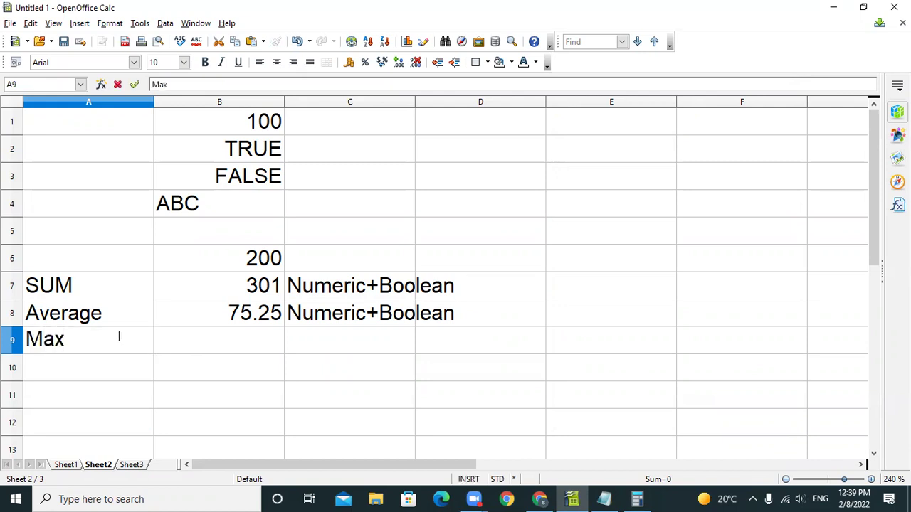
click(370, 311)
click(417, 340)
click(404, 323)
drag(415, 326, 415, 350)
Step: Calculate the maximum of B1:B6 with a MAX formula in B9
click(256, 343)
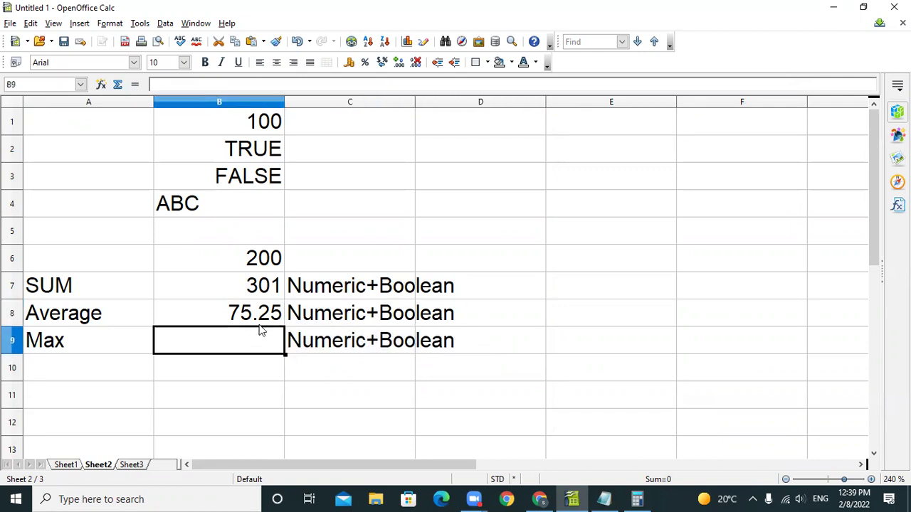
text(=max()
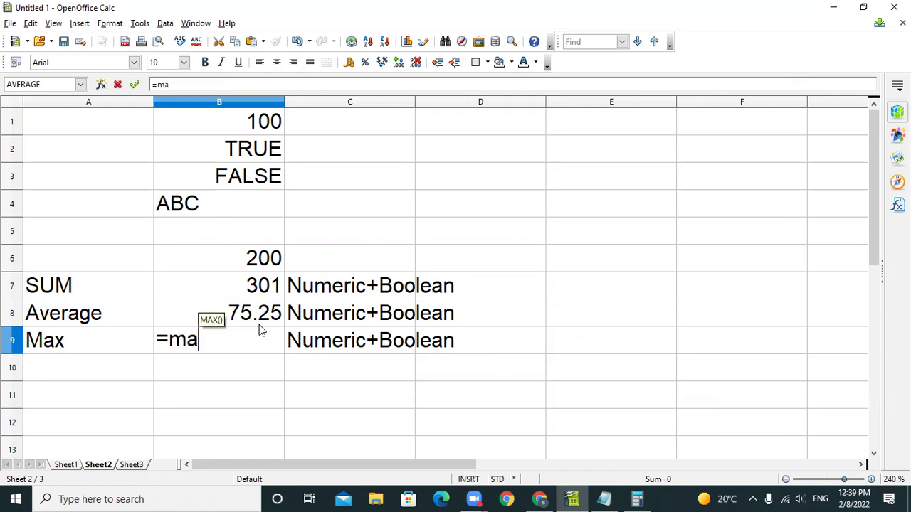
drag(249, 124, 235, 253)
text())
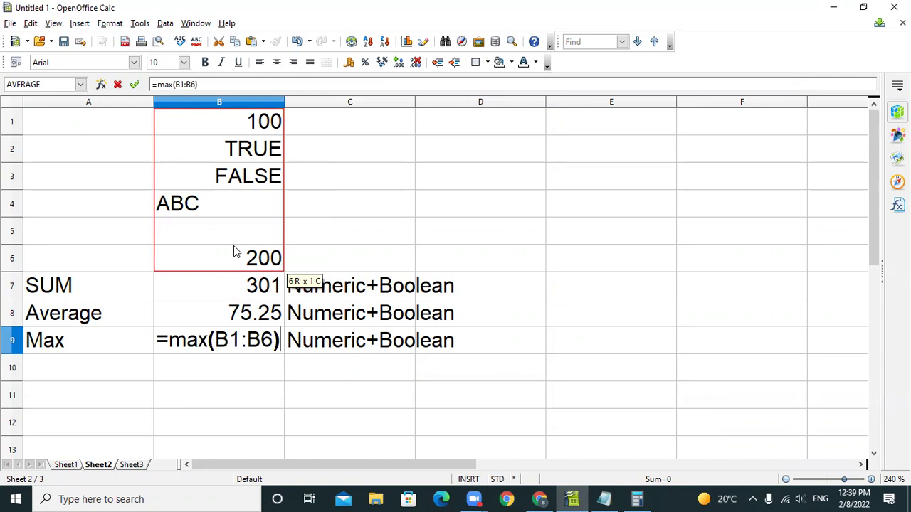
key(Return)
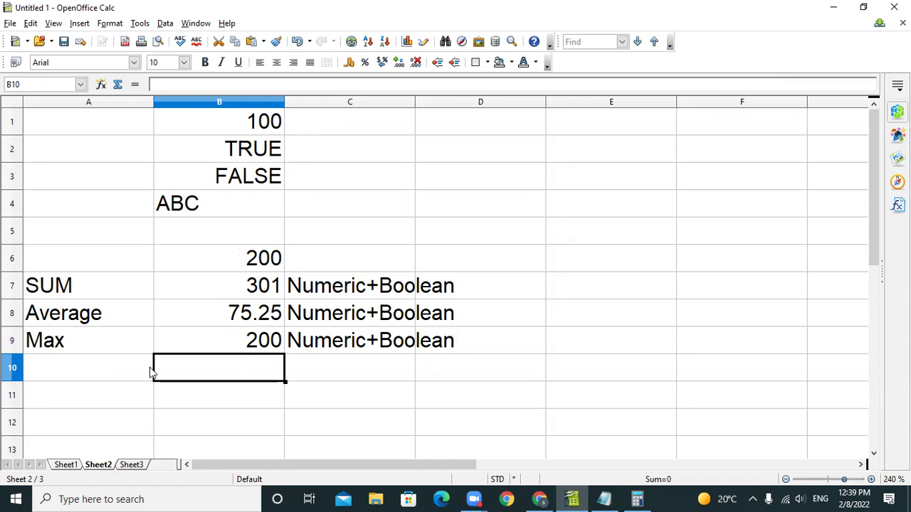
Step: Label cell A10 as "Maxa" and calculate the maximum of B1:B6 with a MAXA formula in B10
click(74, 366)
text(Ma)
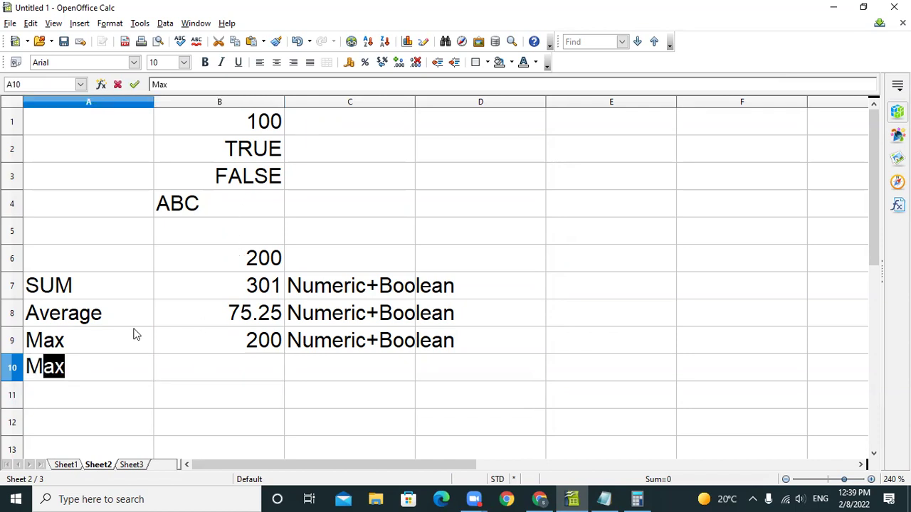
text(x)
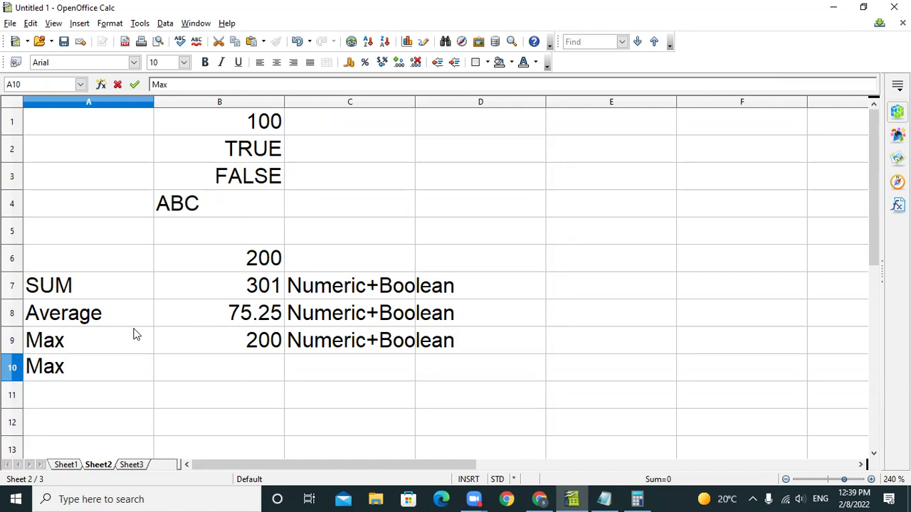
text(a)
click(249, 373)
text(=)
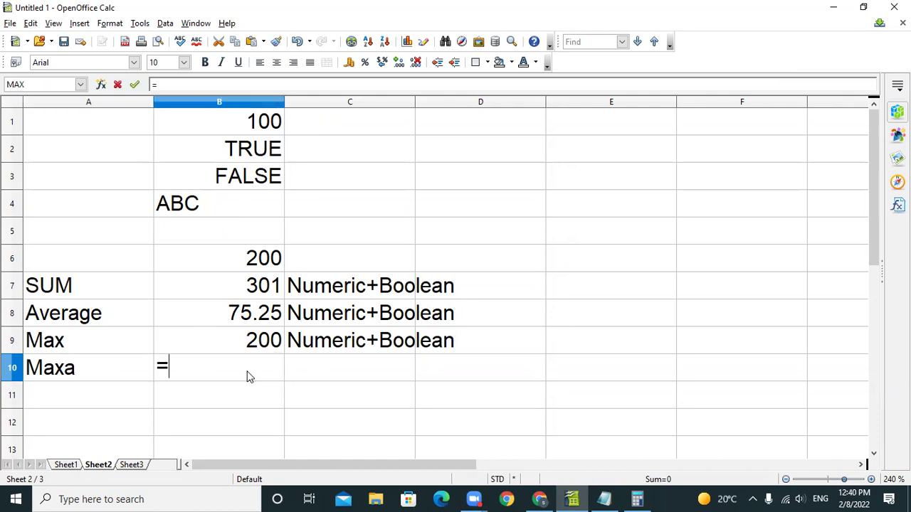
text(maxa()
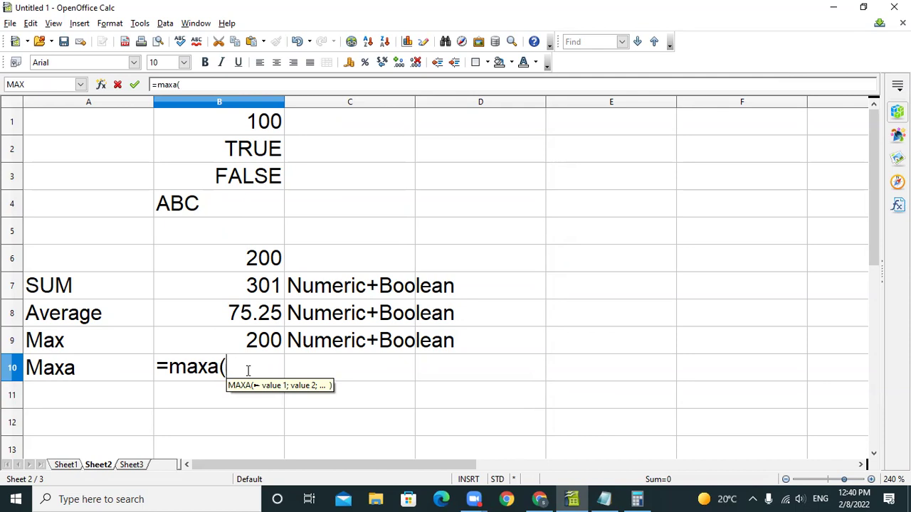
drag(254, 131, 259, 261)
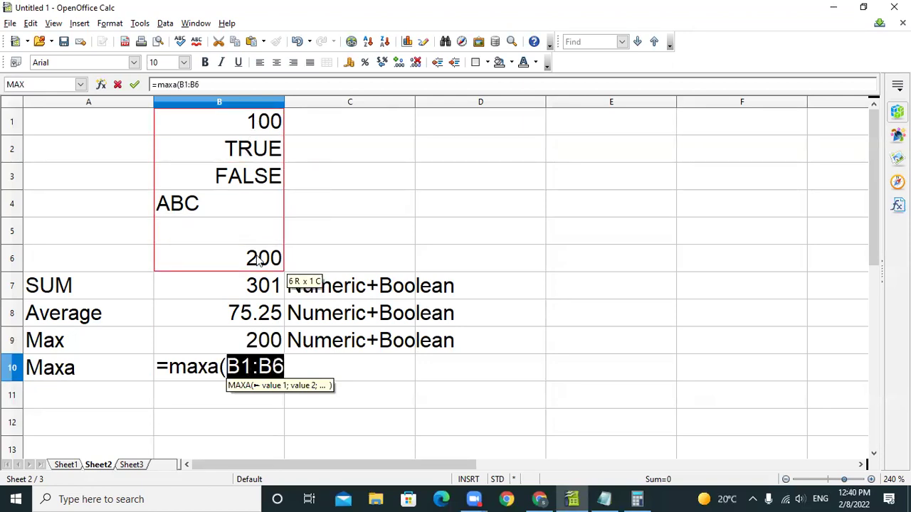
text())
key(Return)
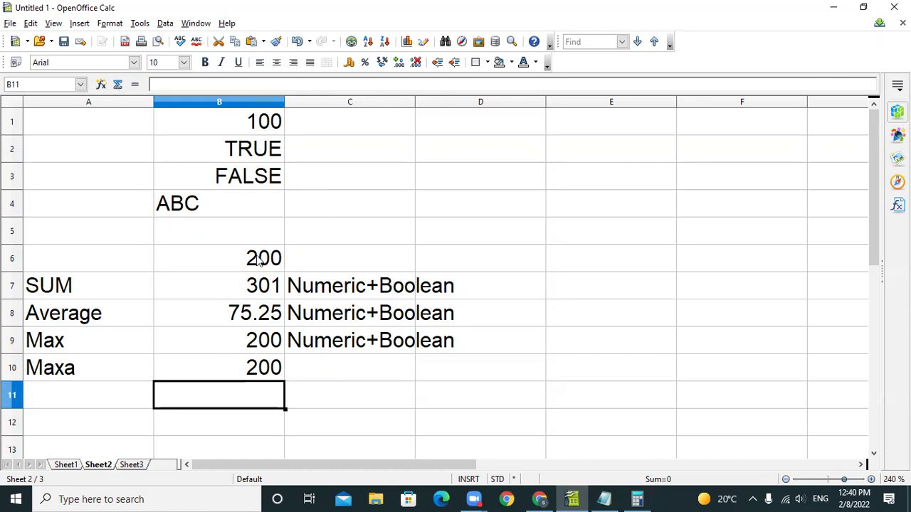
Step: Enter the test values -20 in B22 and ABC in B23, in the empty area below the table
scroll(257, 260, down, 6)
click(228, 216)
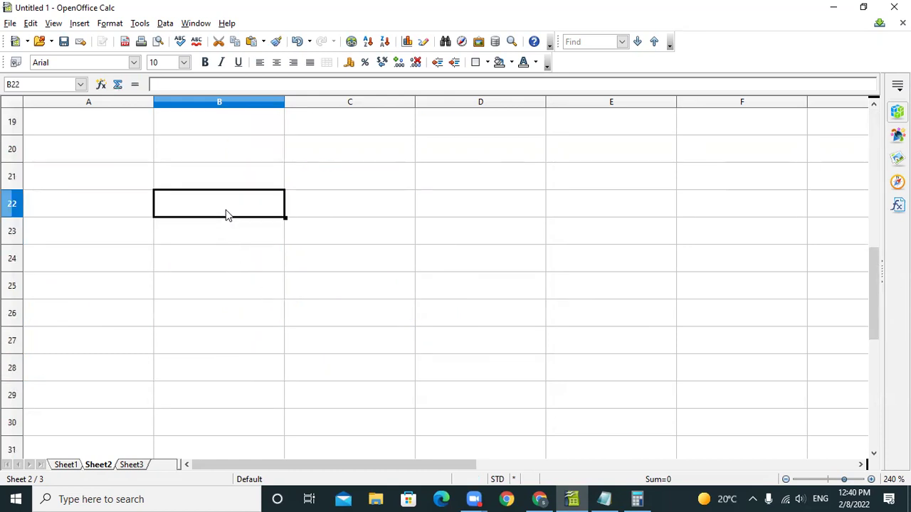
text(-20)
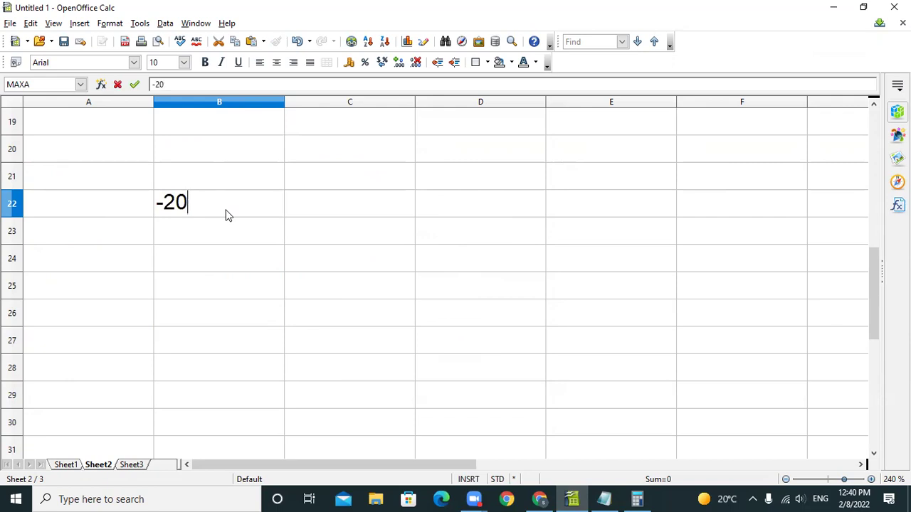
key(Return)
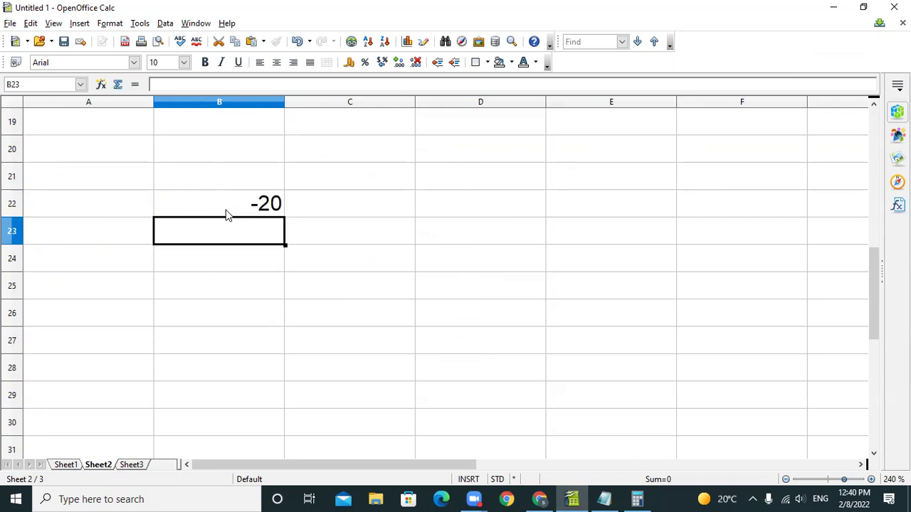
text(abc)
key(Return)
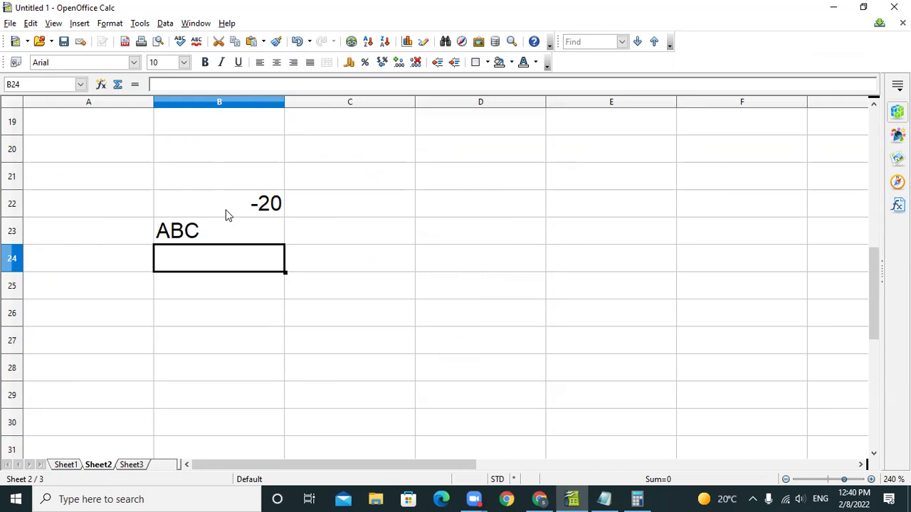
Step: Calculate the maximum of the test cells B22:B23 with a MAXA formula in B24
text(=ma)
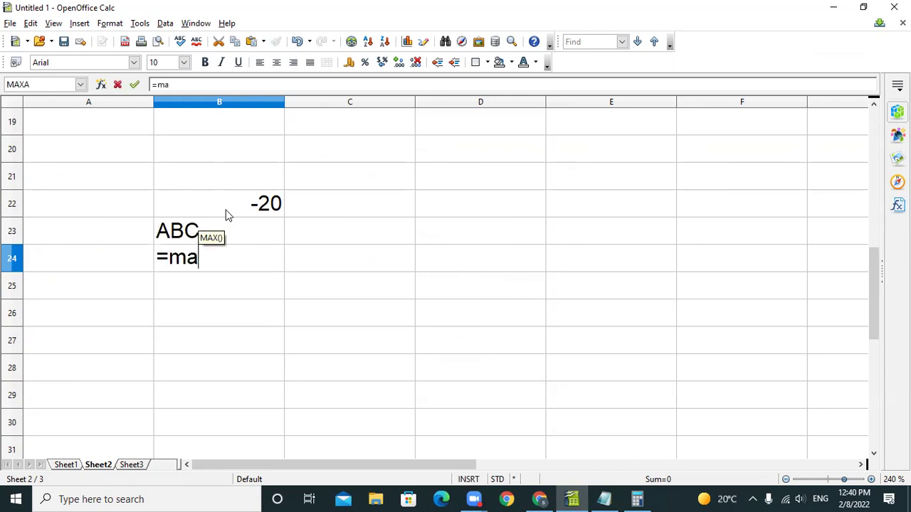
text(xa()
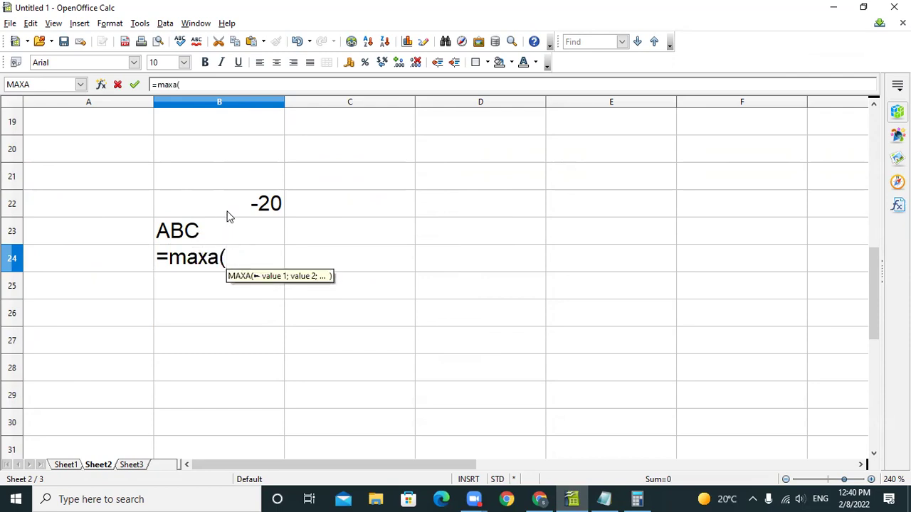
drag(228, 216, 230, 237)
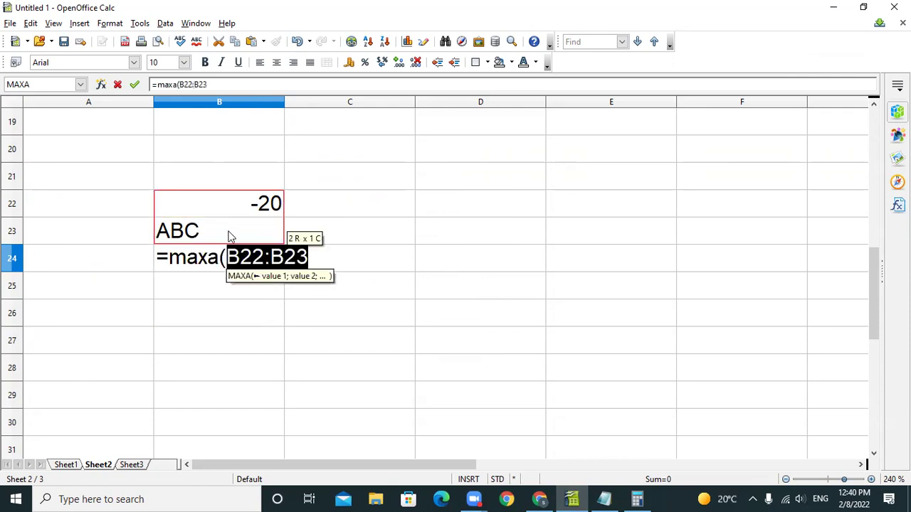
text())
key(Return)
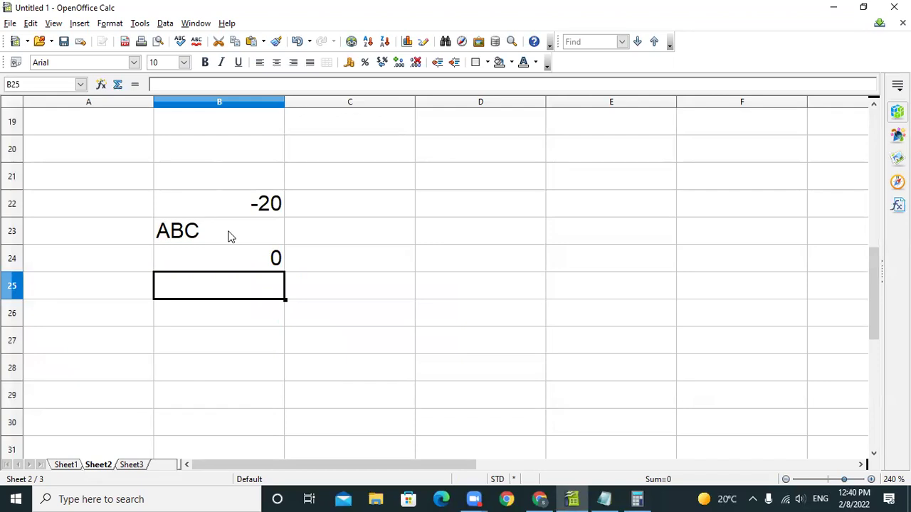
Step: Change the function in B24 from MAXA to MAX, keeping the range B22:B23
click(214, 264)
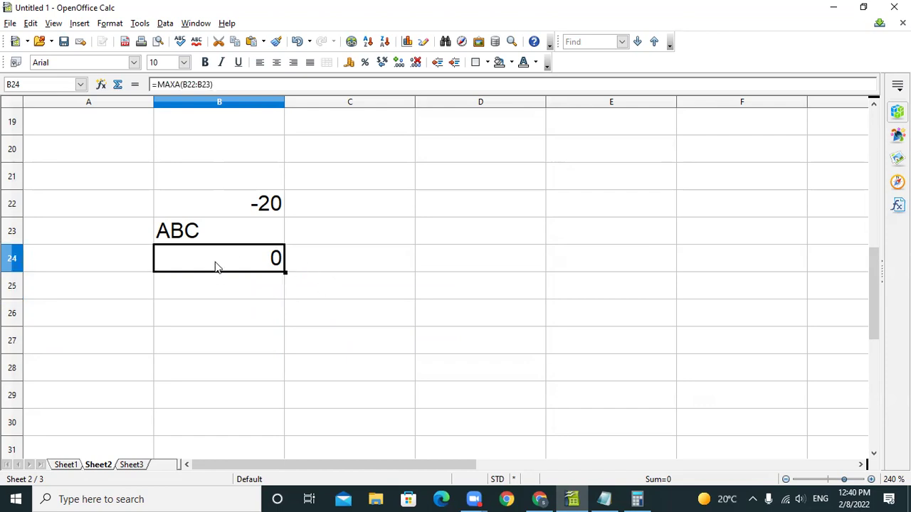
double_click(217, 258)
drag(228, 257, 217, 257)
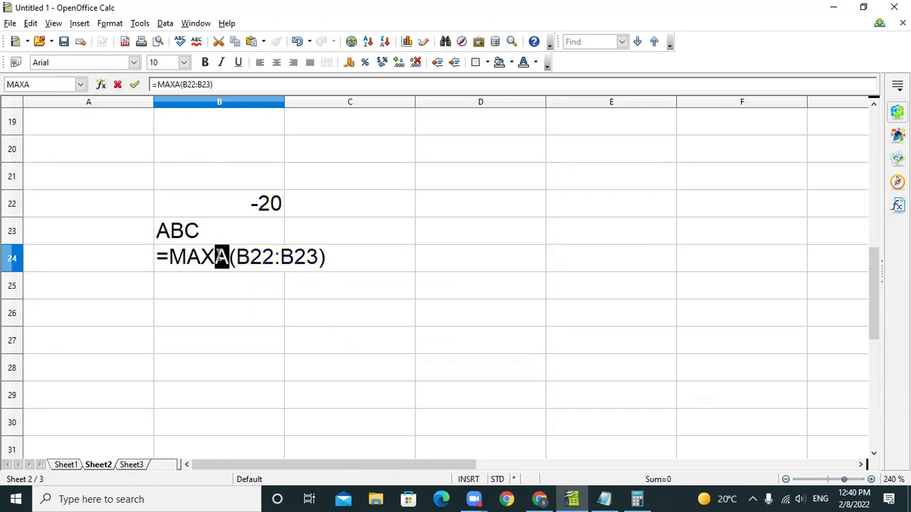
key(BackSpace)
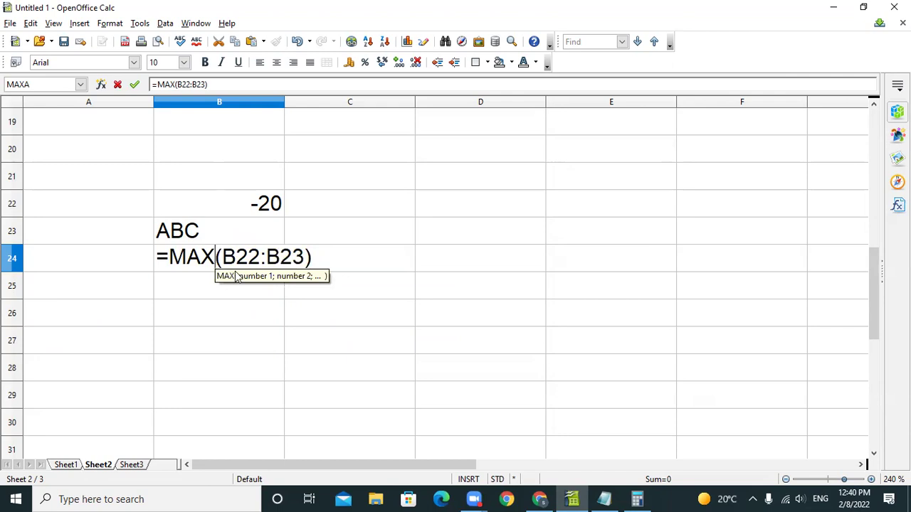
key(Return)
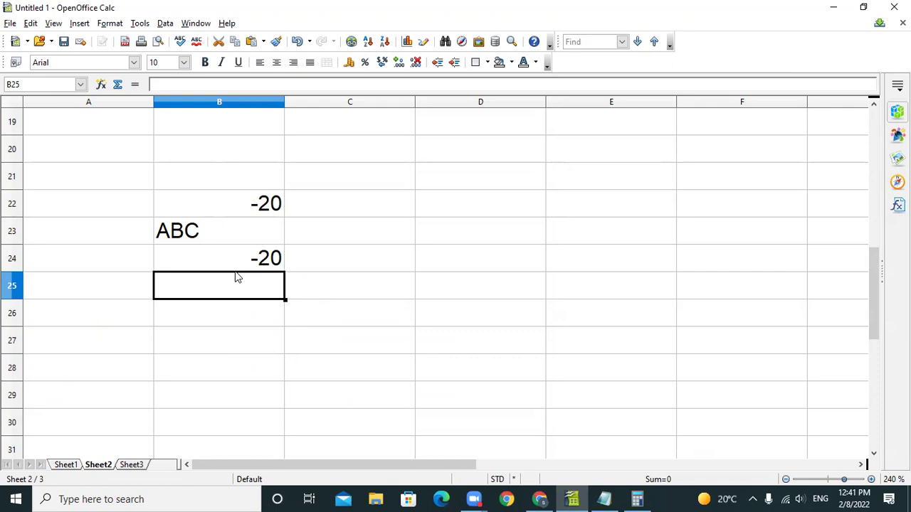
Step: Fill the "Numeric+Boolean" note from C9 down into C10 beside the Maxa result
scroll(236, 225, up, 5)
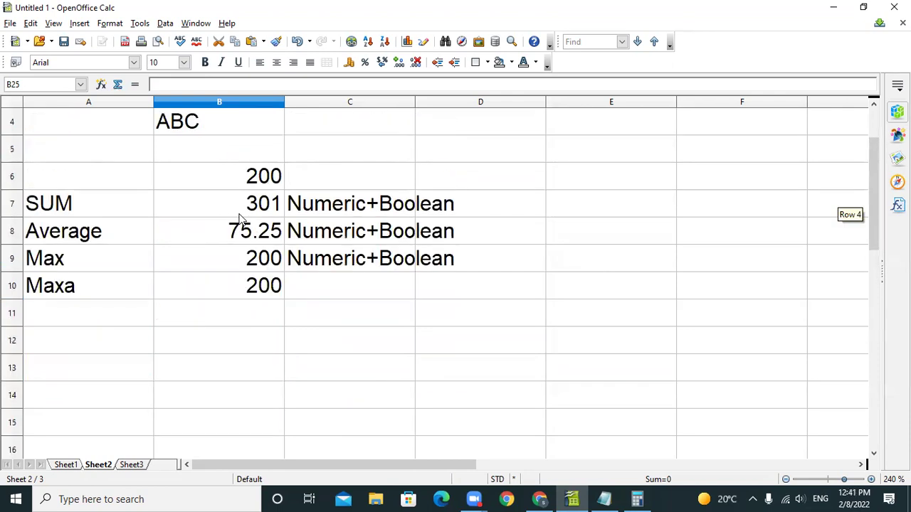
click(333, 292)
click(360, 262)
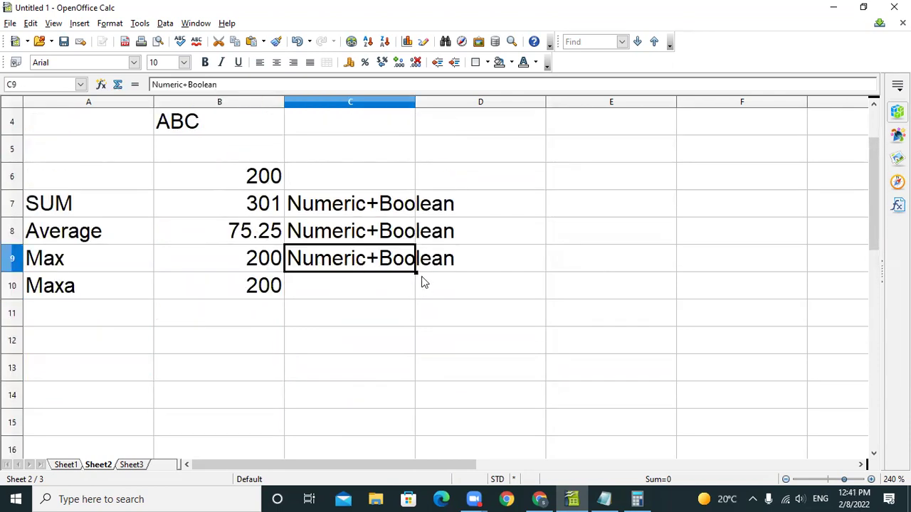
drag(416, 276, 416, 299)
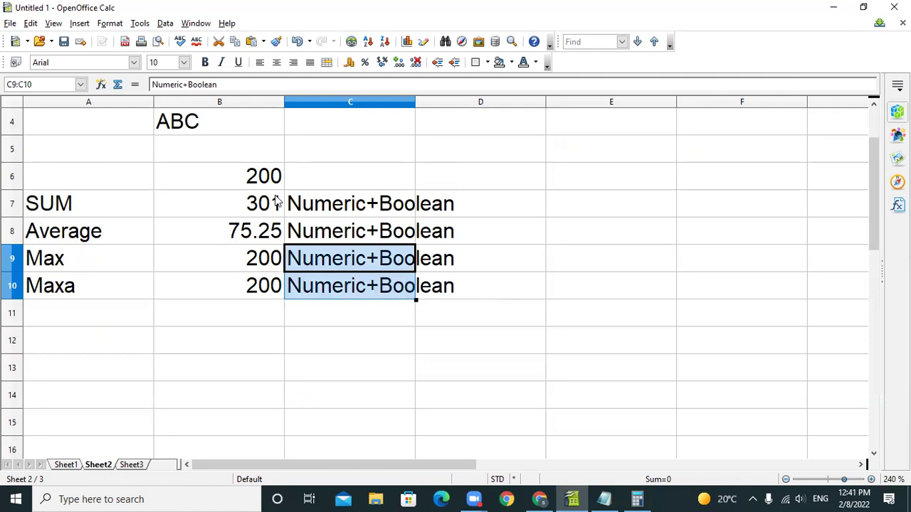
Step: Extend the note in C9 to read "Numeric+Boolean+Text"
click(237, 84)
text(+)
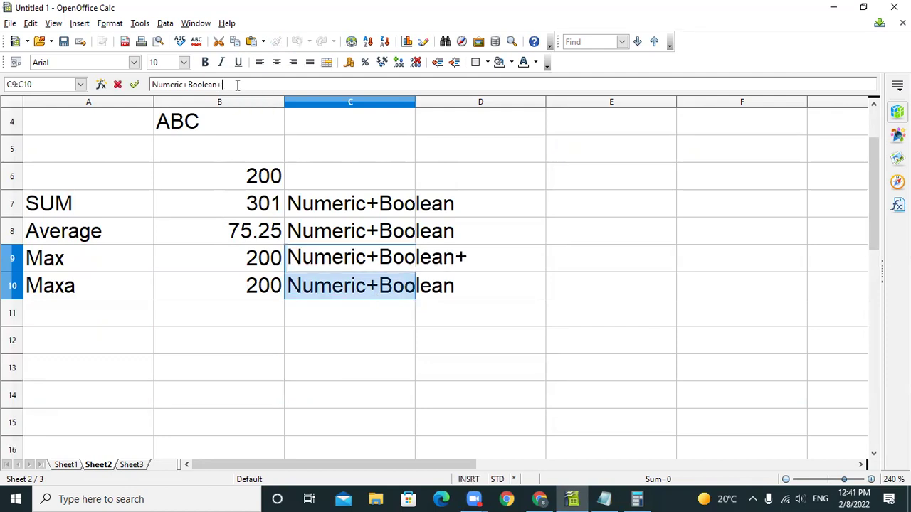
text(Text)
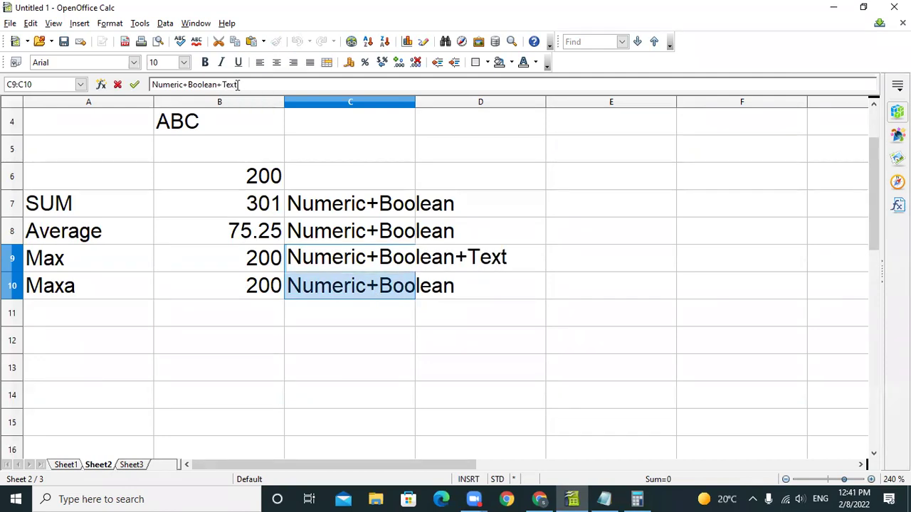
key(Return)
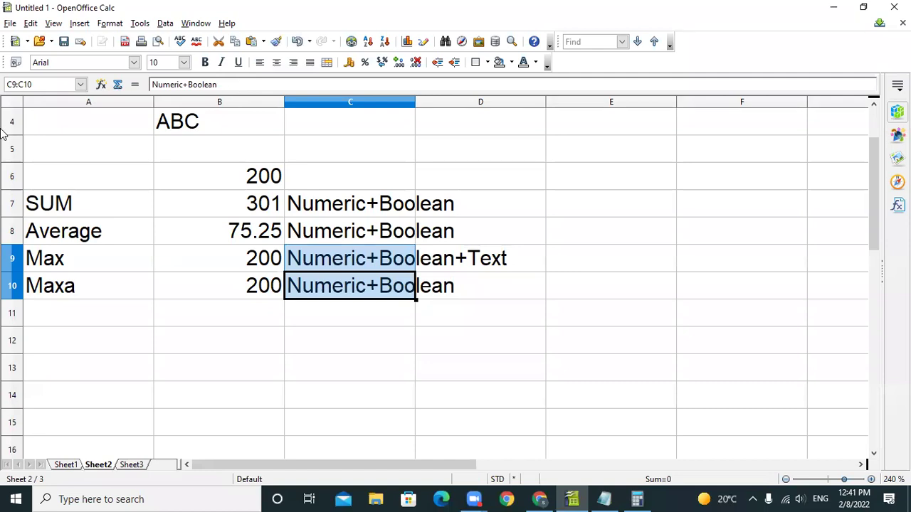
Step: Label cell A11 as "Min" and calculate the minimum of B1:B6 with a MIN formula in B11
click(67, 262)
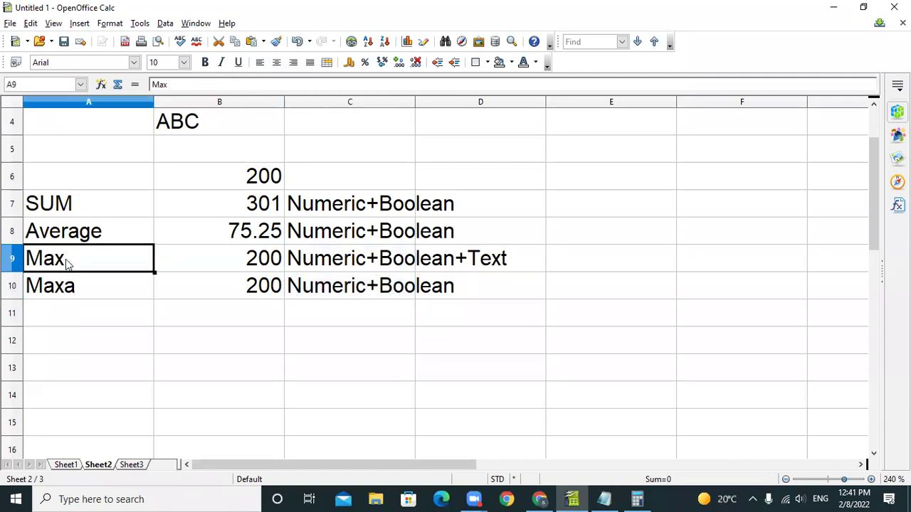
click(49, 306)
text(Min)
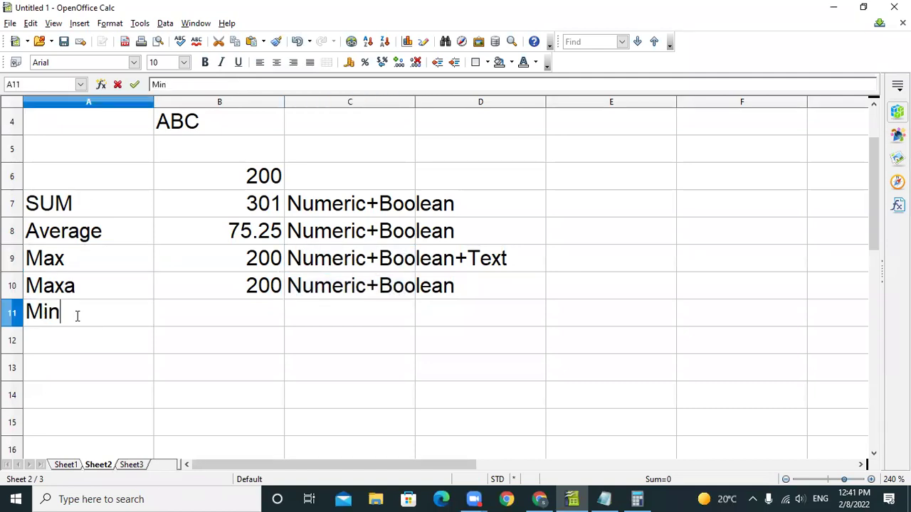
click(235, 313)
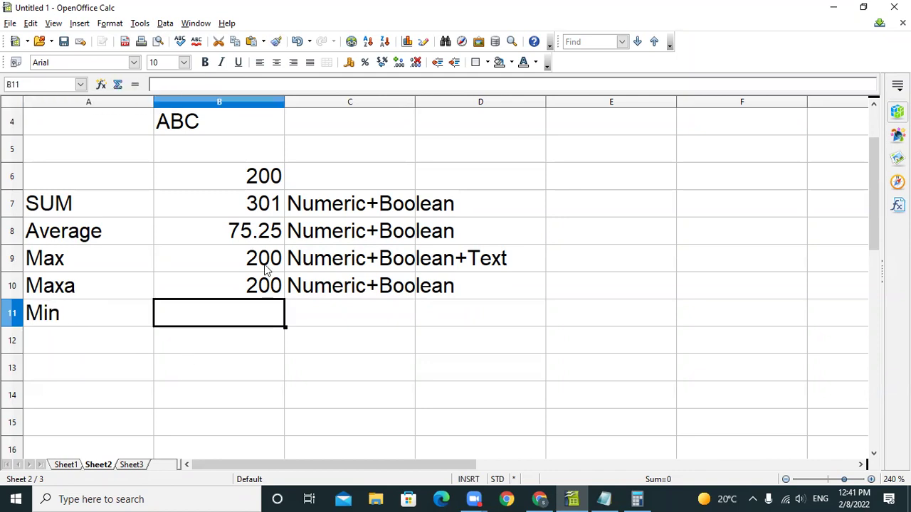
text(=min()
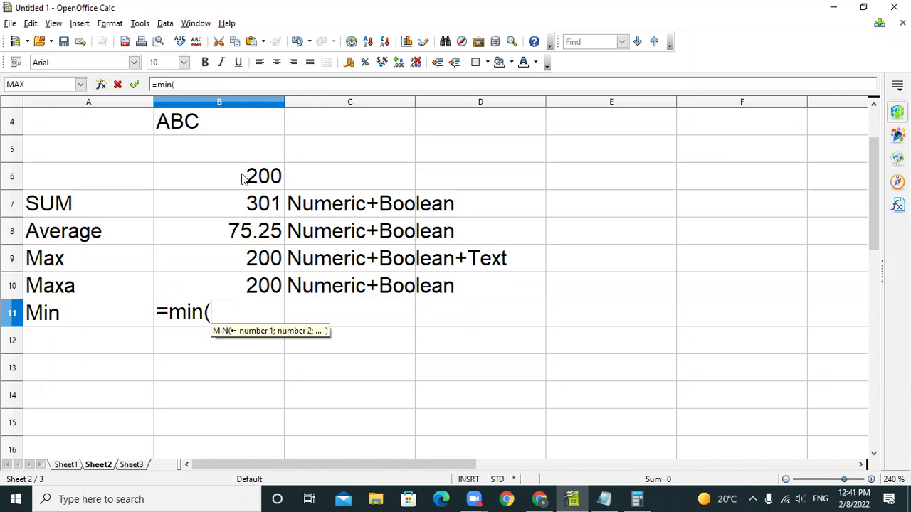
scroll(244, 160, up, 1)
drag(252, 119, 252, 260)
text())
key(Return)
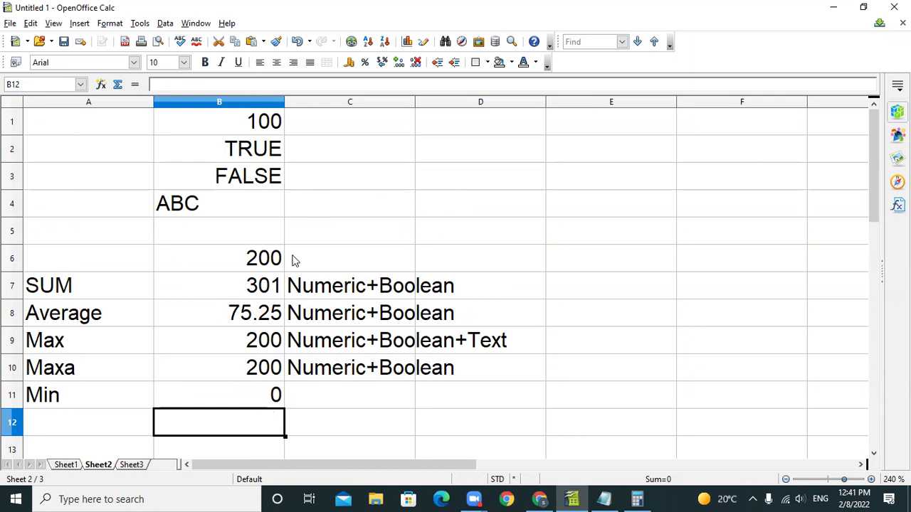
Step: Try to change the function in B24 to MINA, keeping the range B22:B23
scroll(334, 389, down, 6)
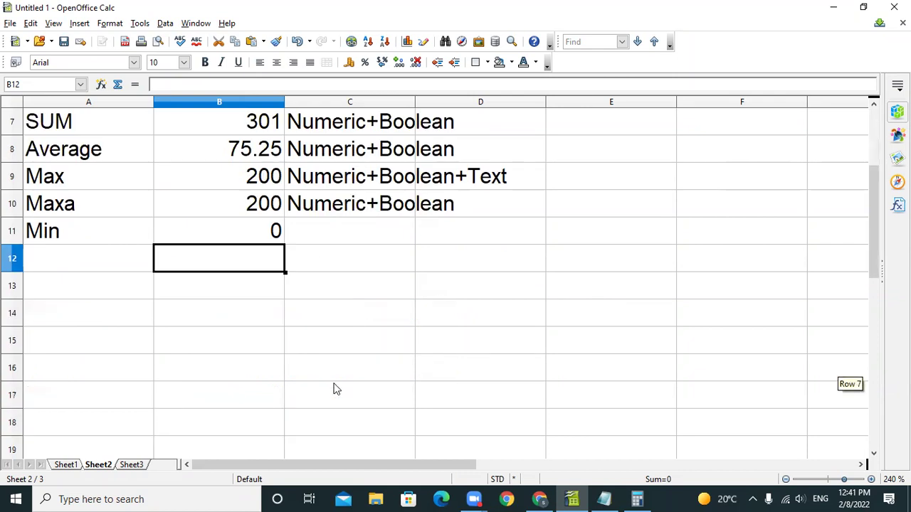
click(210, 266)
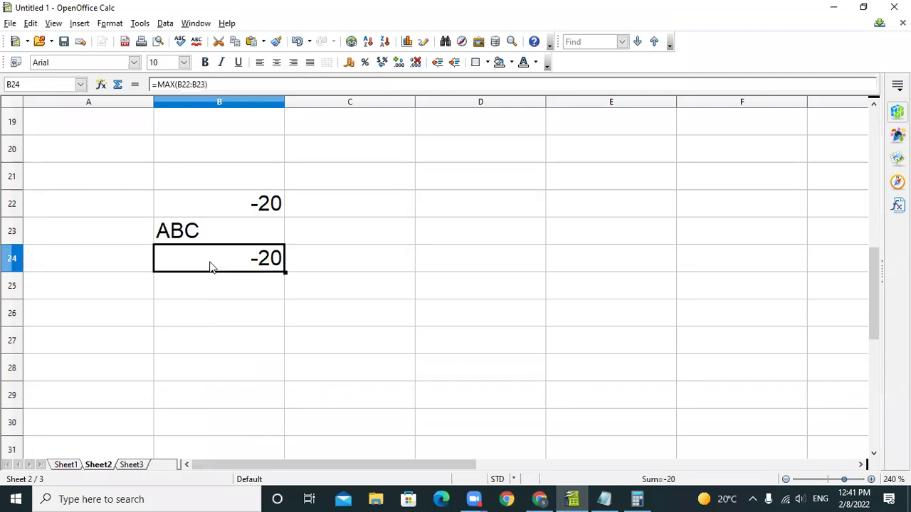
double_click(209, 266)
drag(213, 257, 170, 257)
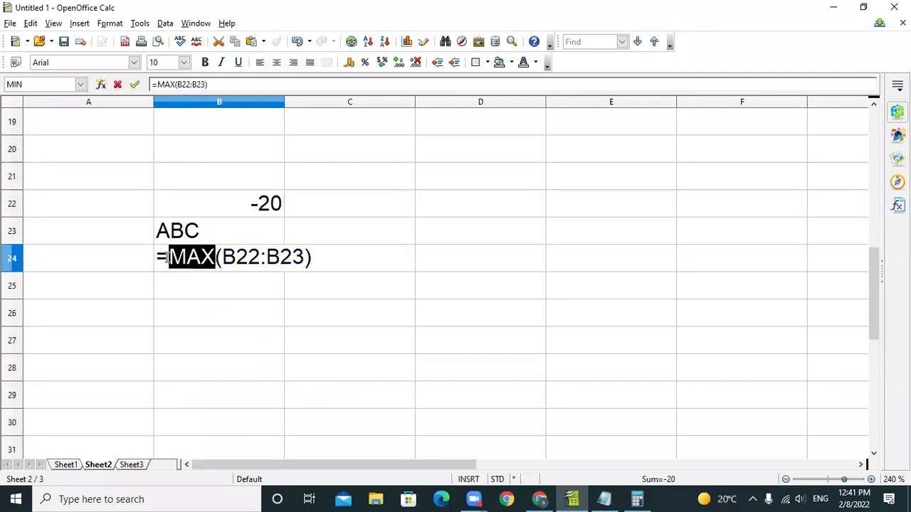
text(min)
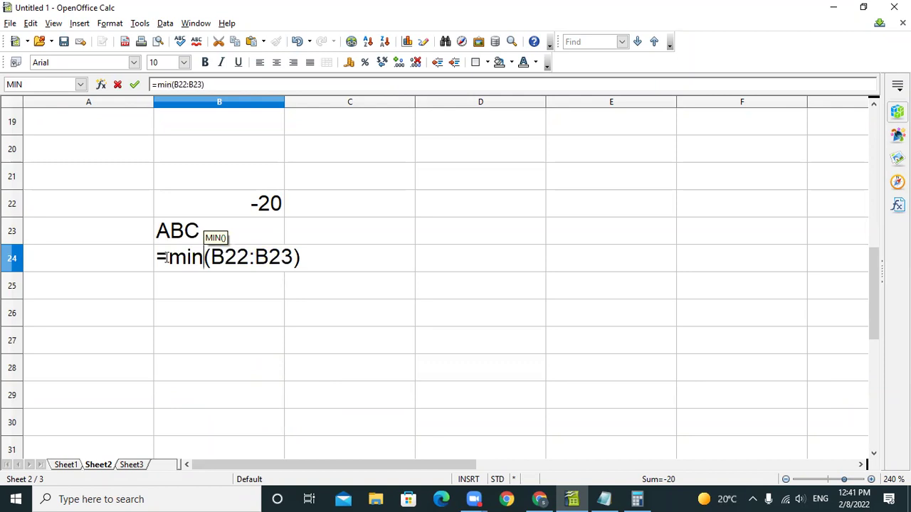
text(a)
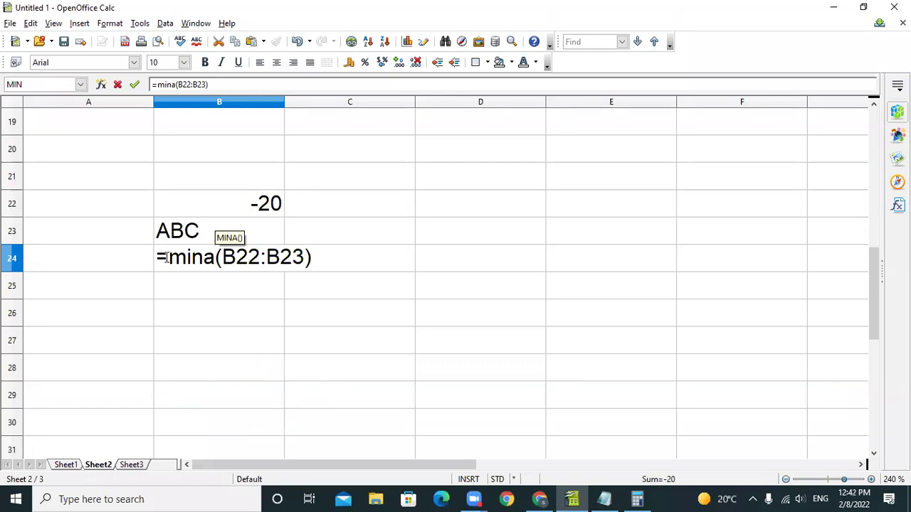
key(Return)
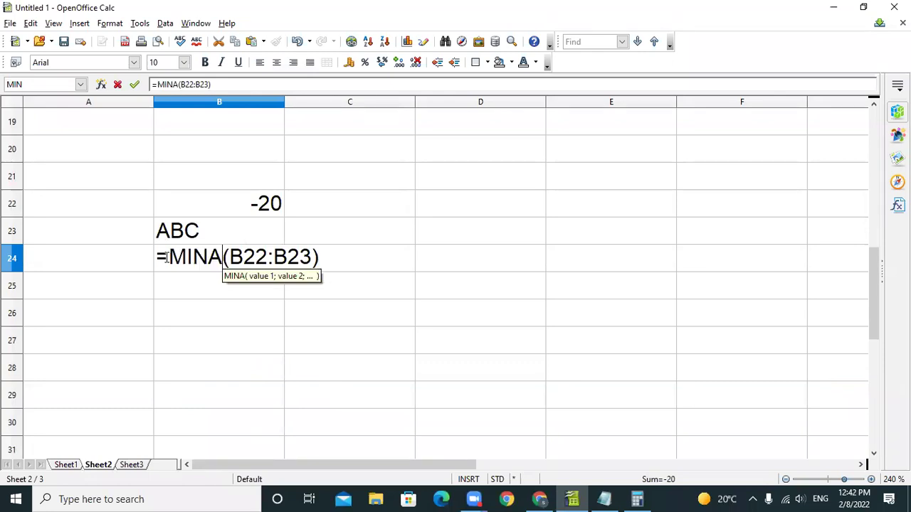
scroll(368, 136, up, 4)
click(311, 235)
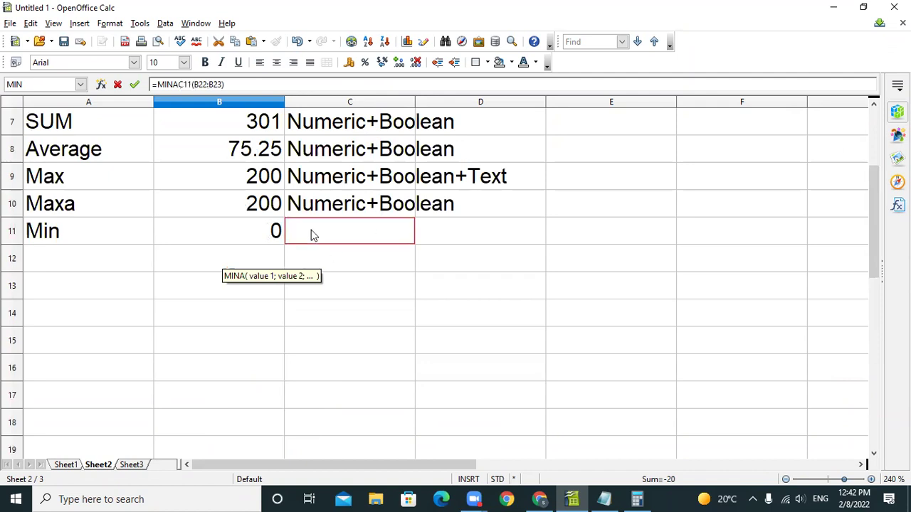
click(355, 208)
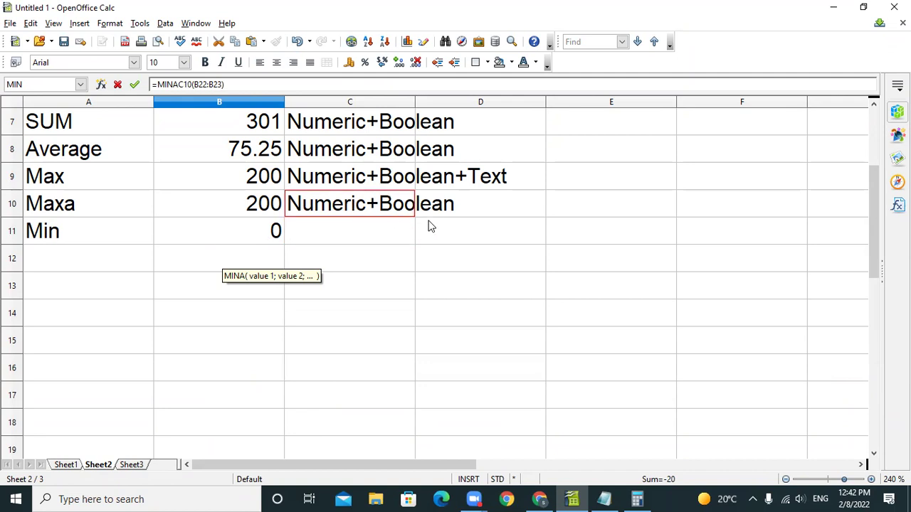
click(478, 179)
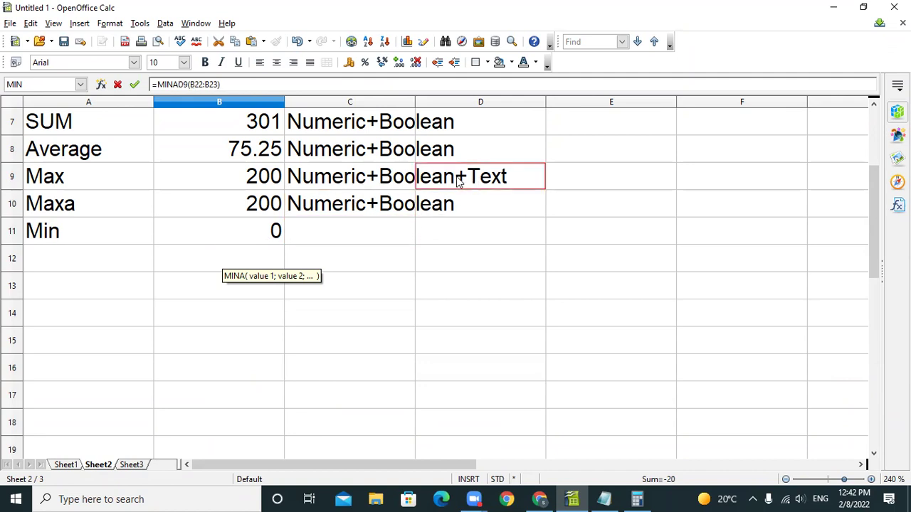
click(371, 184)
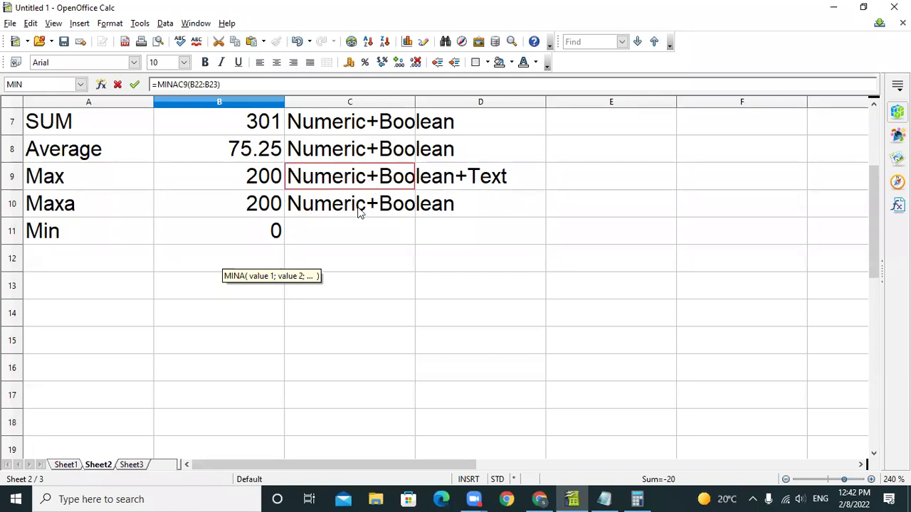
key(Escape)
Step: Shorten the note in C9 beside the Max result to "Numeric+Boolean"
click(372, 179)
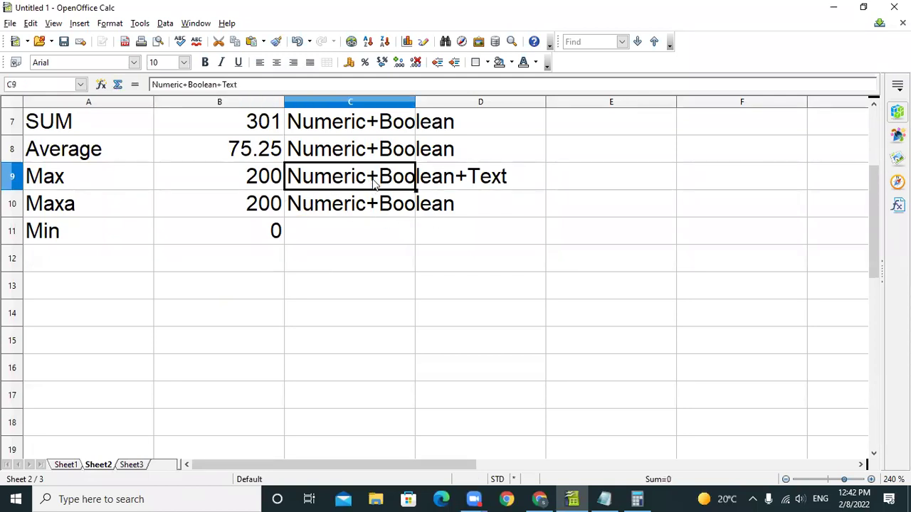
click(261, 89)
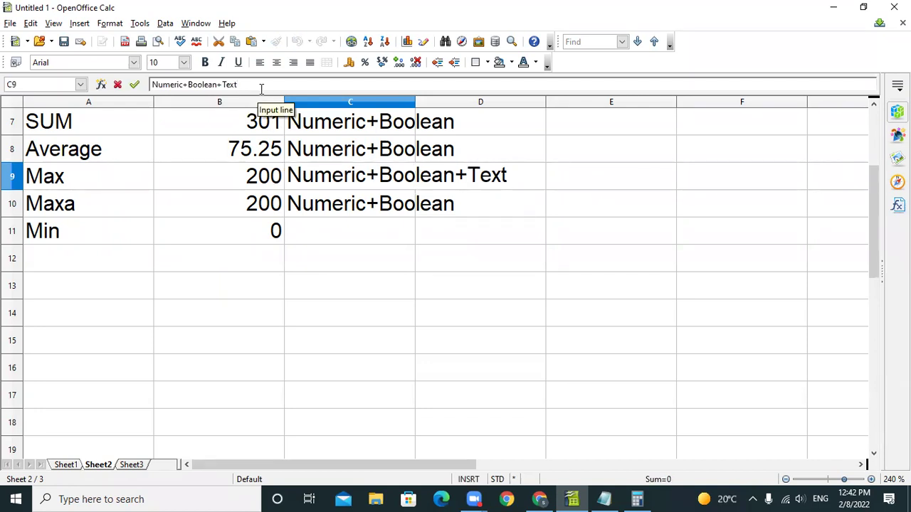
key(BackSpace)
key(BackSpace)
key(BackSpace)
key(BackSpace)
key(BackSpace)
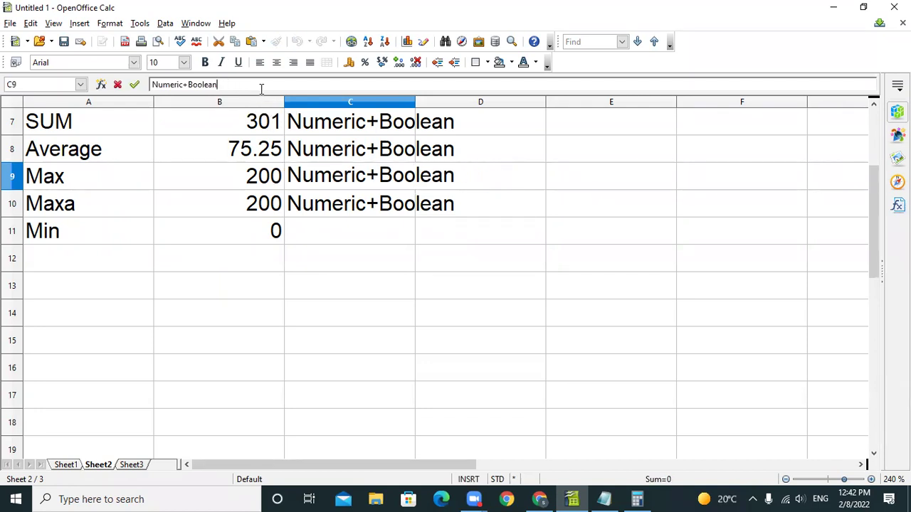
key(Return)
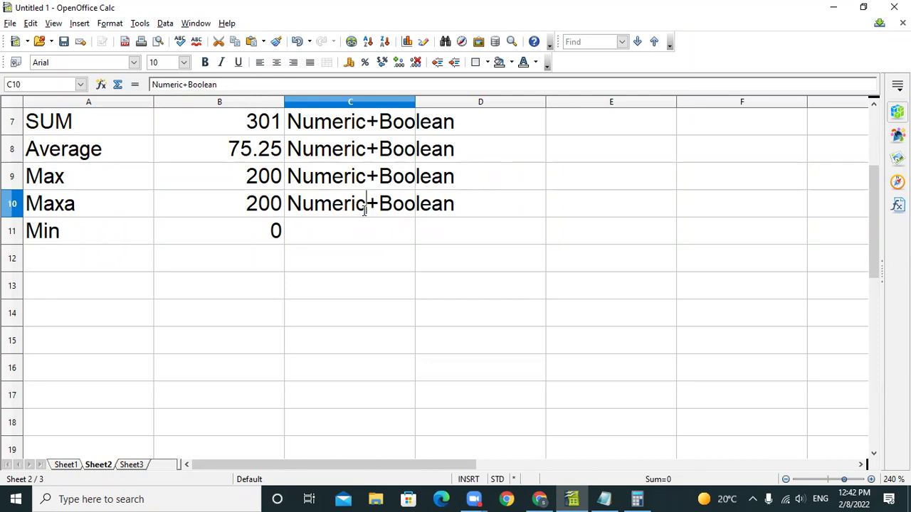
Step: Extend the note in C10 beside the Maxa result to read "Numeric+Boolean+text"
click(251, 80)
text(+text)
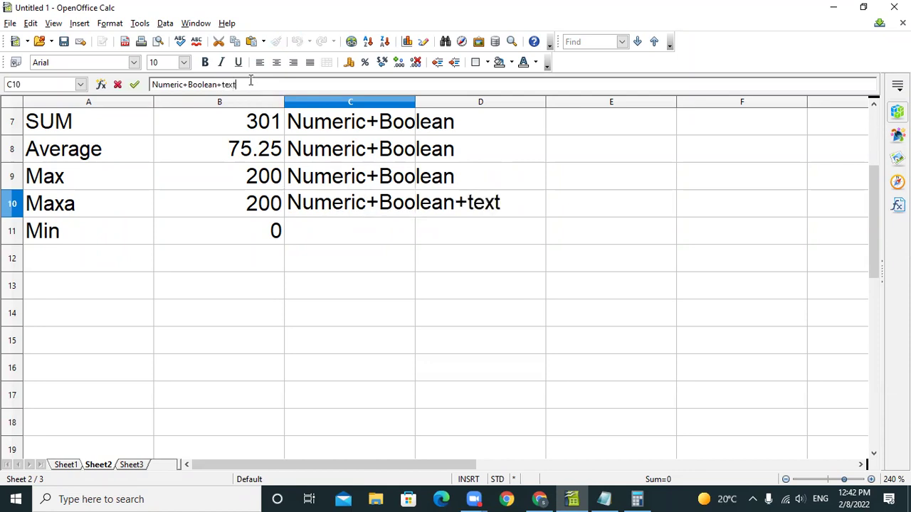
key(Return)
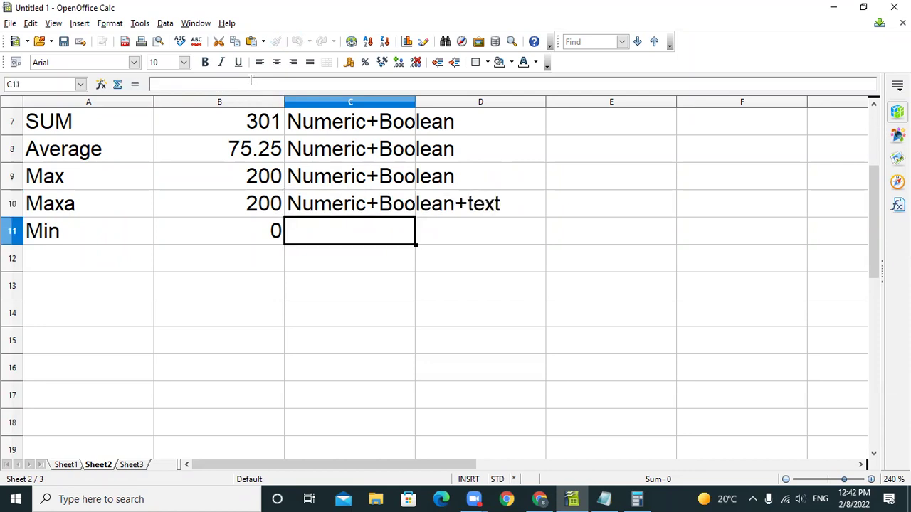
Step: Enter the note "Numberic+Boolean" in C11 beside the Min result
text(Nu)
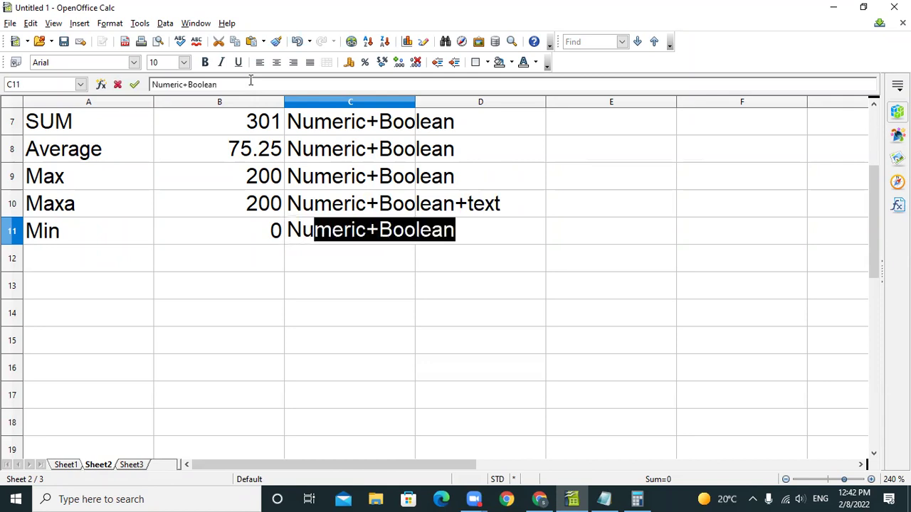
text(mberic_)
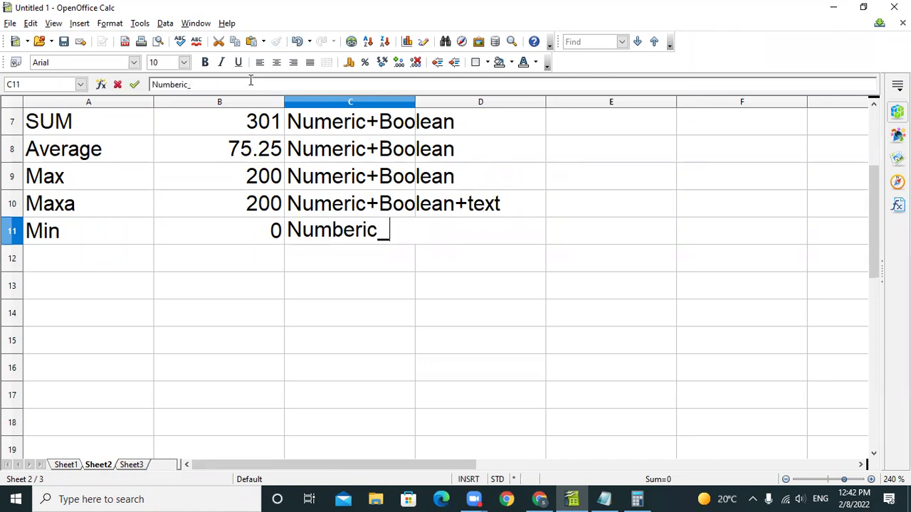
key(BackSpace)
text(+Boolean)
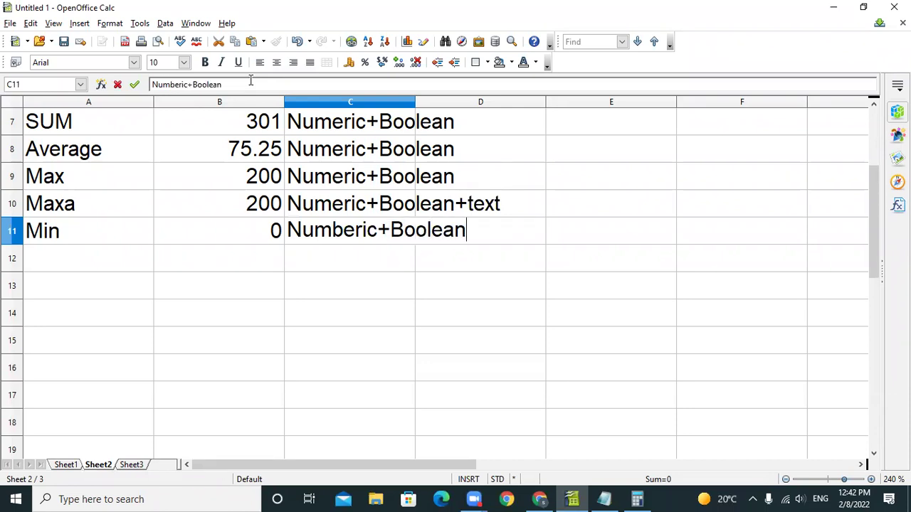
key(Return)
Step: Label cell A12 as "Mina"
key(Left)
key(Left)
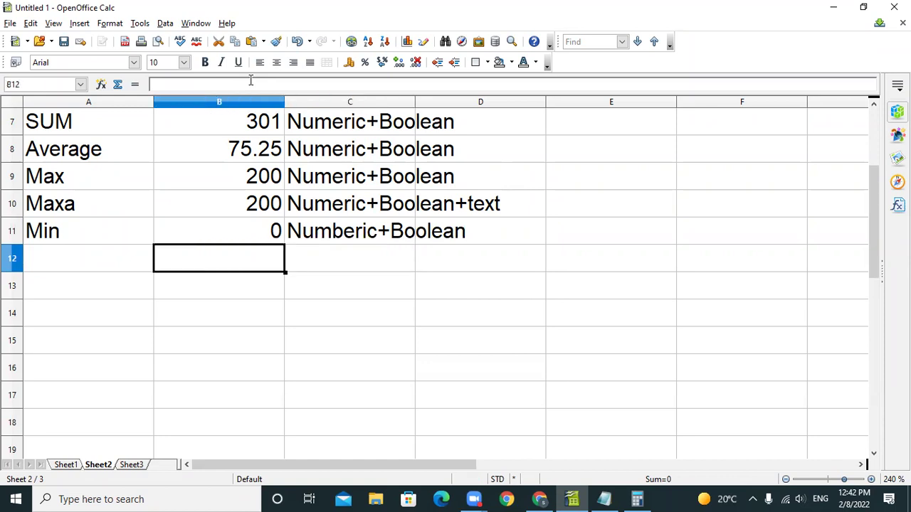
text(Ma)
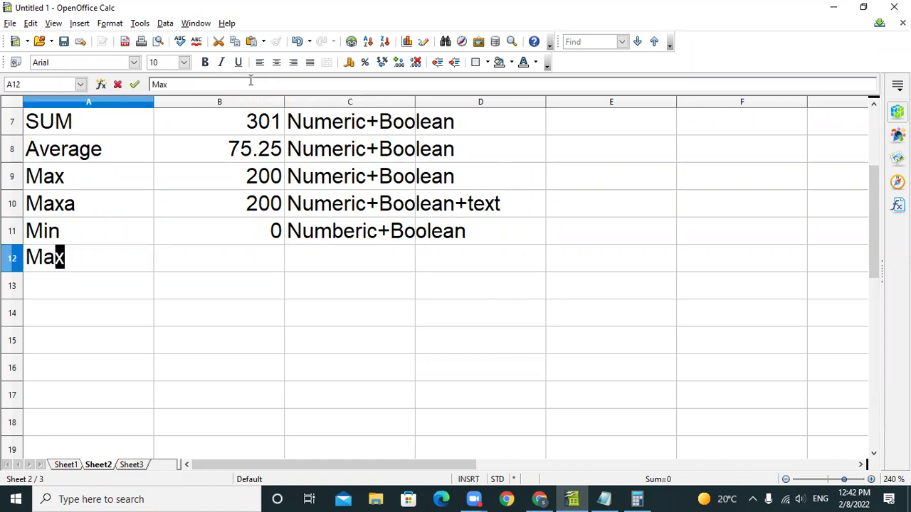
text(x)
key(BackSpace)
key(BackSpace)
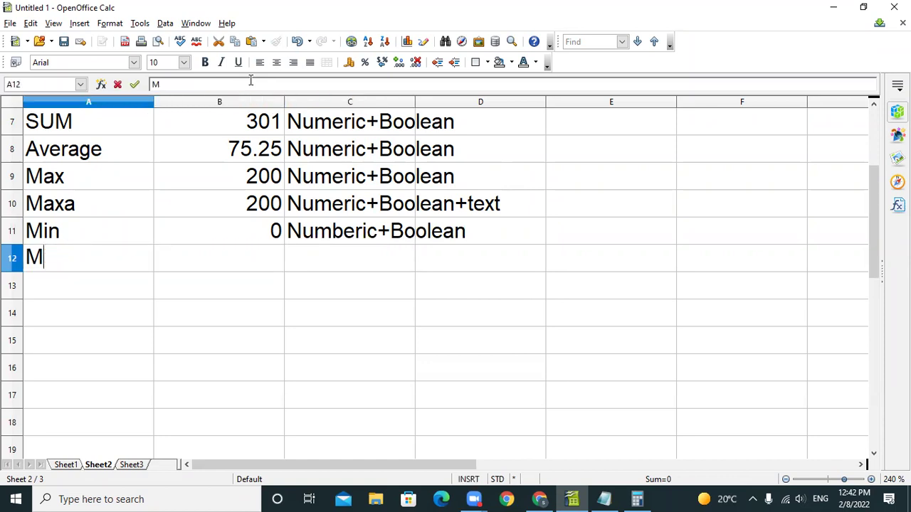
text(ina)
key(Return)
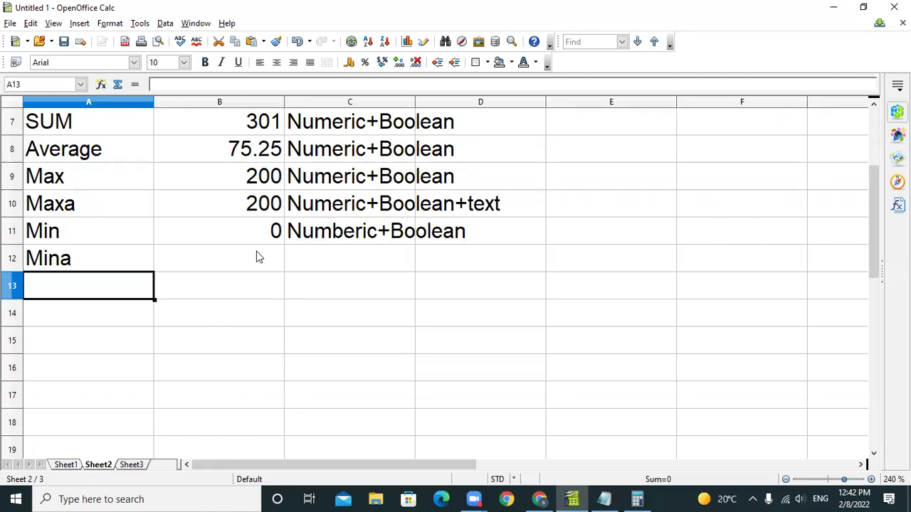
Step: Calculate the minimum of B1:B6 in B12 with a MINA formula
click(258, 258)
text(=m)
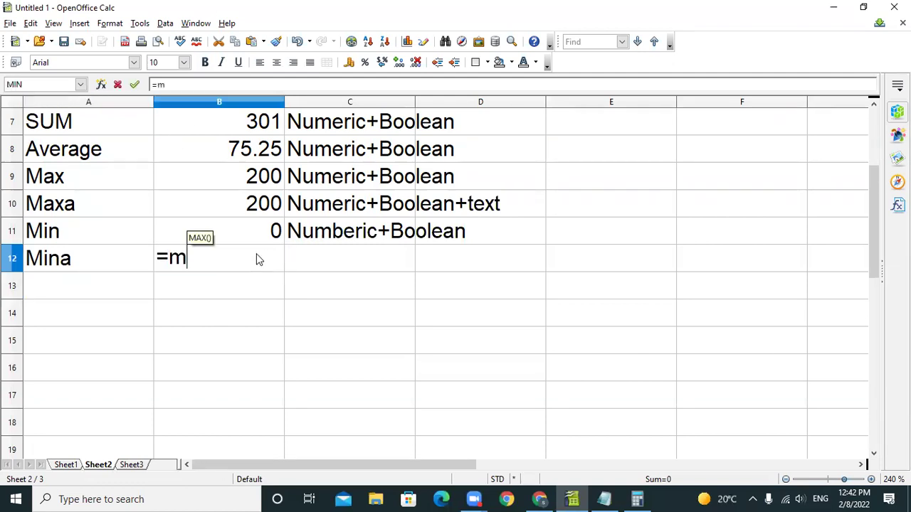
text(ina()
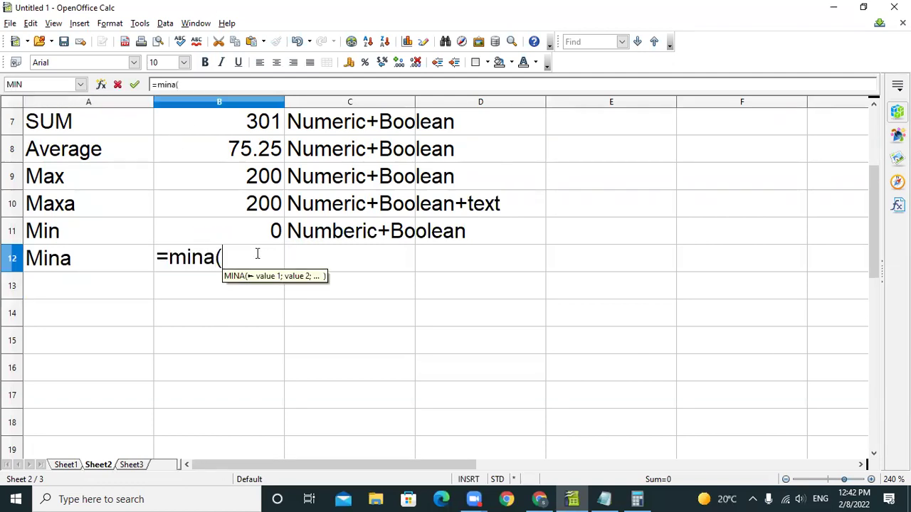
scroll(256, 254, up, 2)
drag(240, 126, 240, 264)
text())
key(Return)
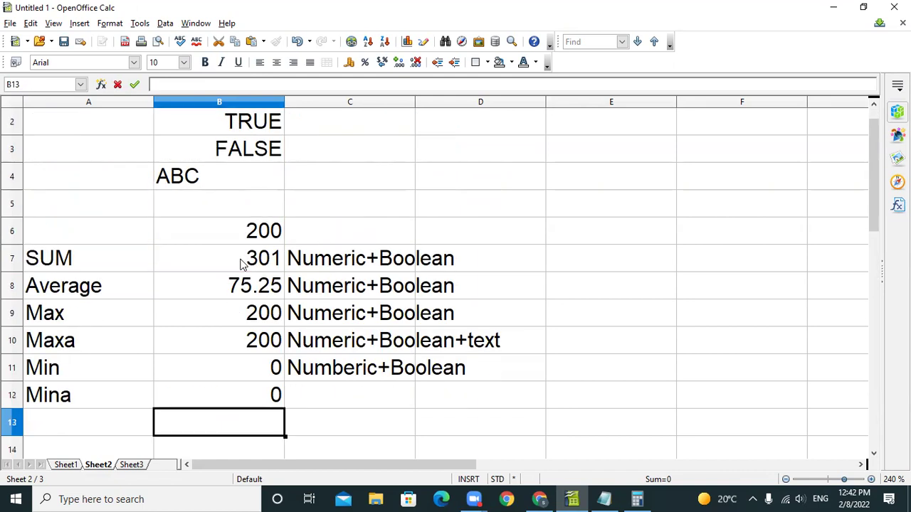
Step: Copy the "Numeric+Boolean+text" note from C10 into C12 beside the Mina result
click(377, 349)
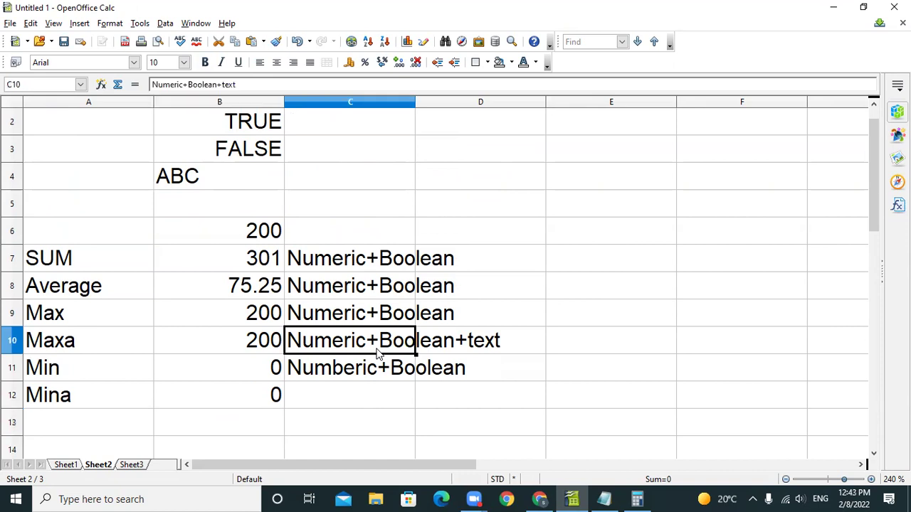
drag(356, 379, 352, 392)
key(ctrl+c)
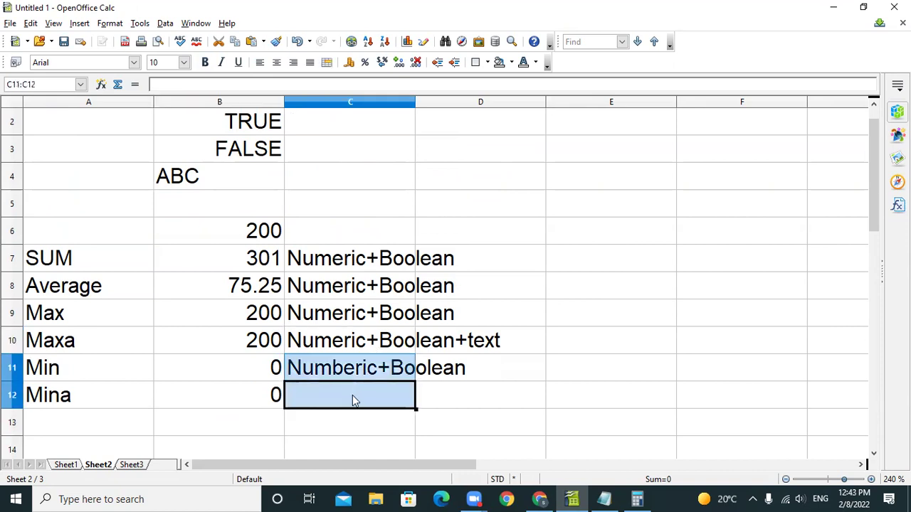
click(352, 395)
text(Numeric+Boolean+text)
Step: Label cell A13 as "count" and copy the "Numberic+Boolean" note from C11 into C13
scroll(351, 397, down, 3)
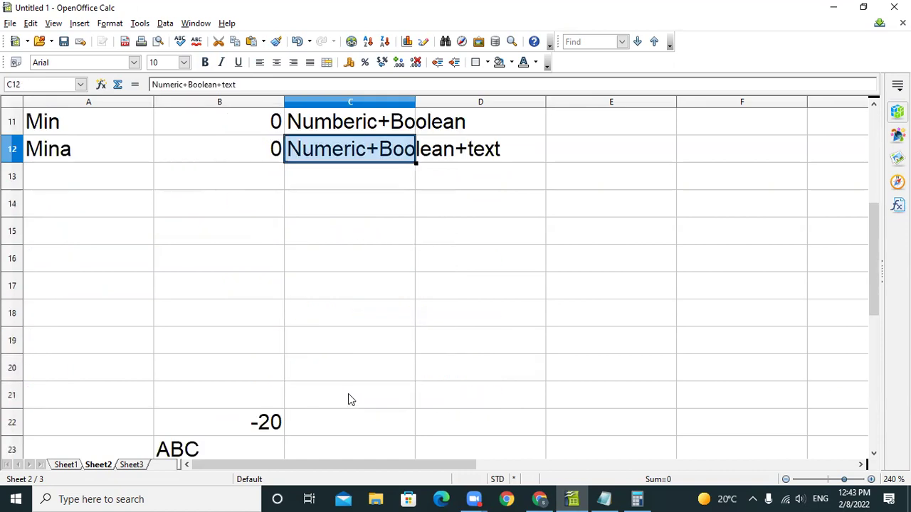
click(52, 179)
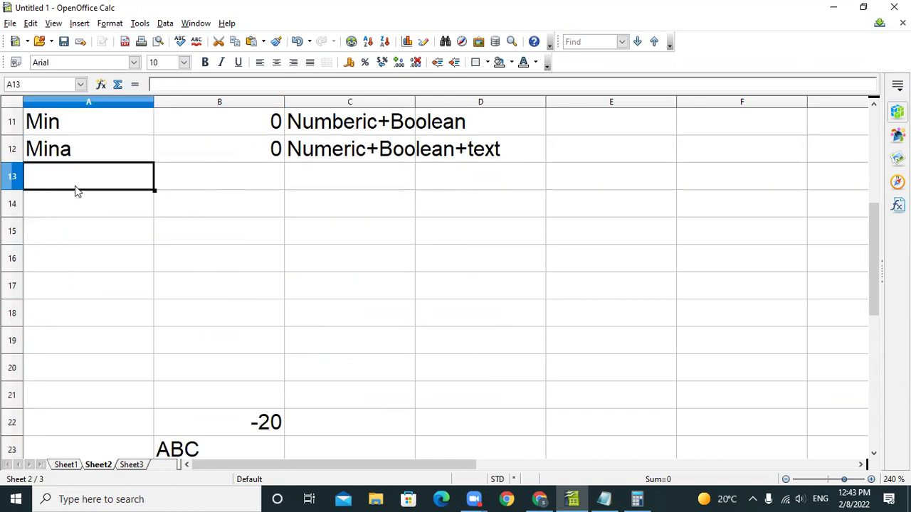
text(count)
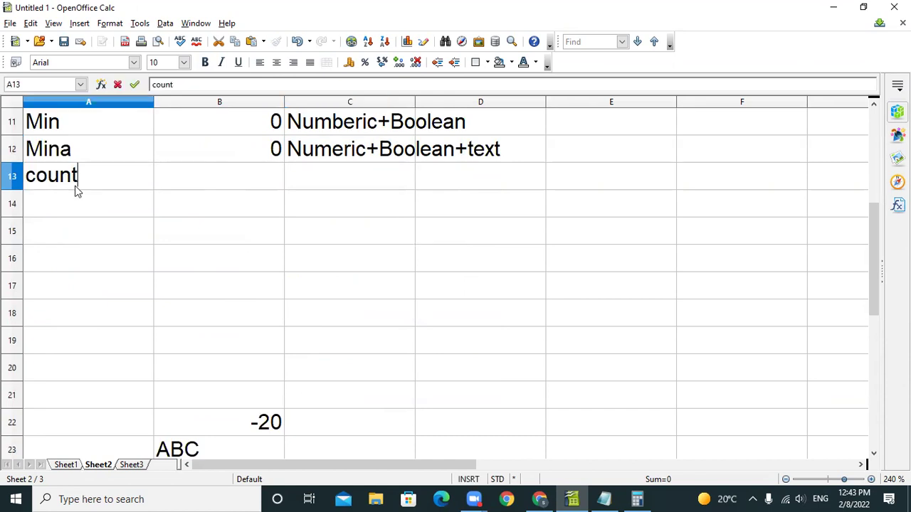
click(370, 123)
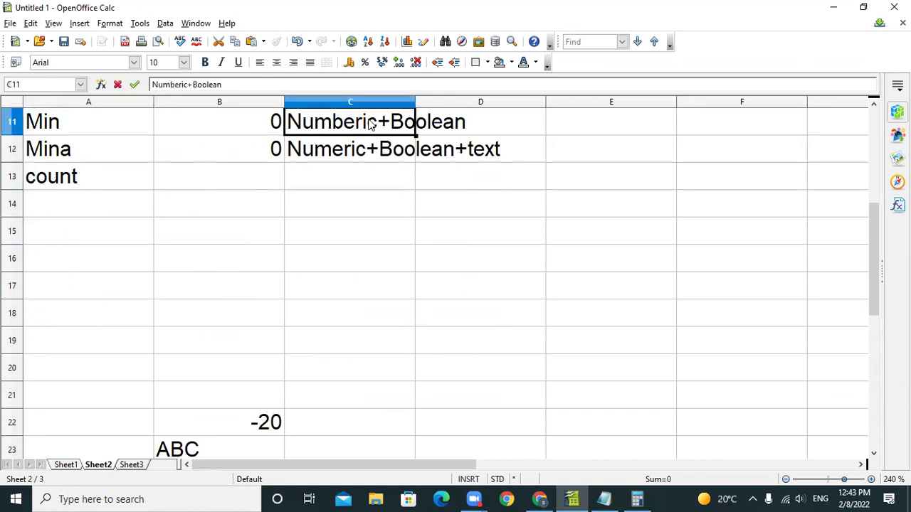
click(359, 184)
key(ctrl+v)
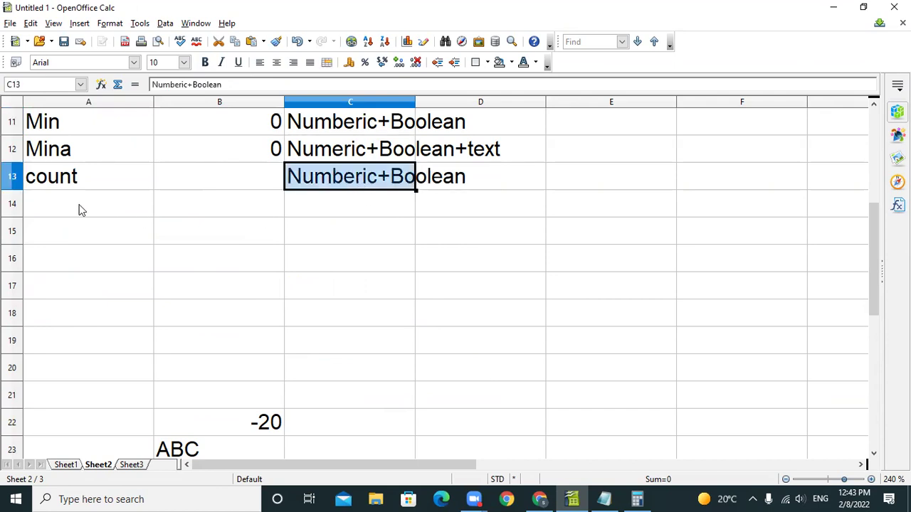
Step: Label cell A14 as "counta"
click(79, 207)
text(count1)
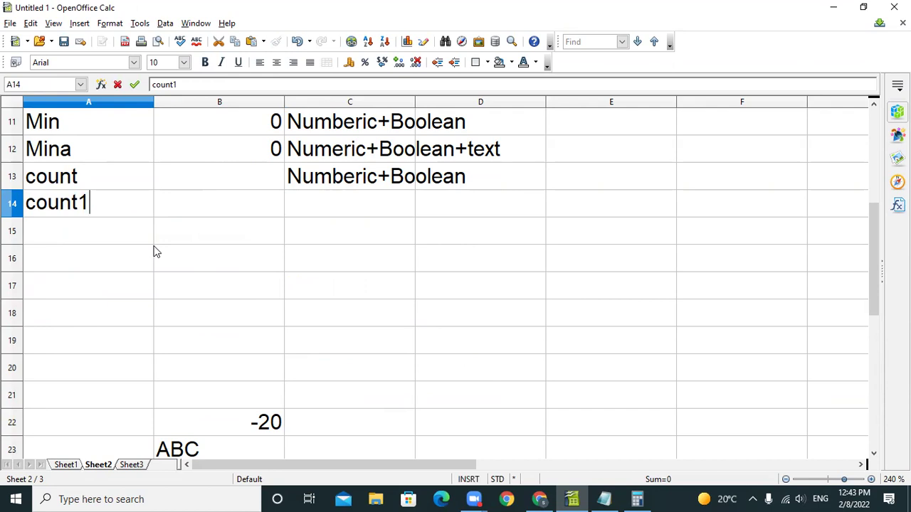
key(BackSpace)
text(a)
click(371, 152)
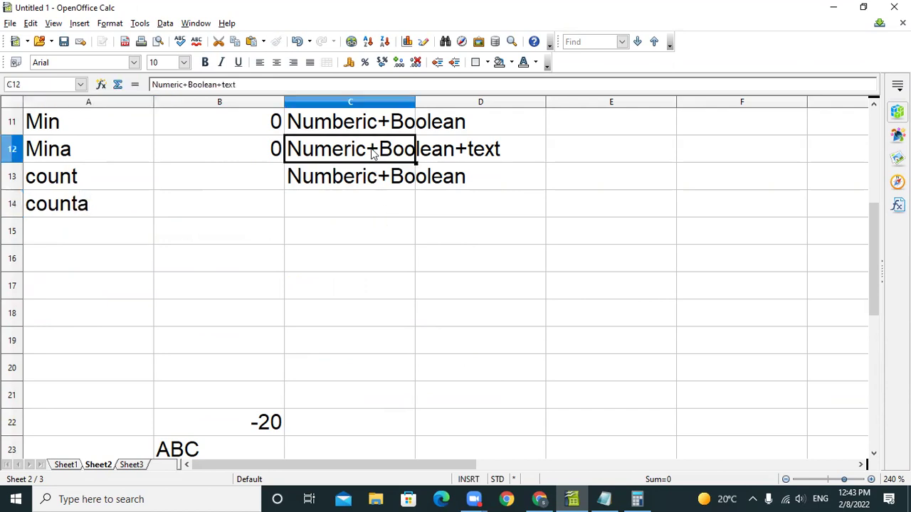
Step: Copy the "Numeric+Boolean+text" note from C12 into C14 beside the counta label
click(370, 198)
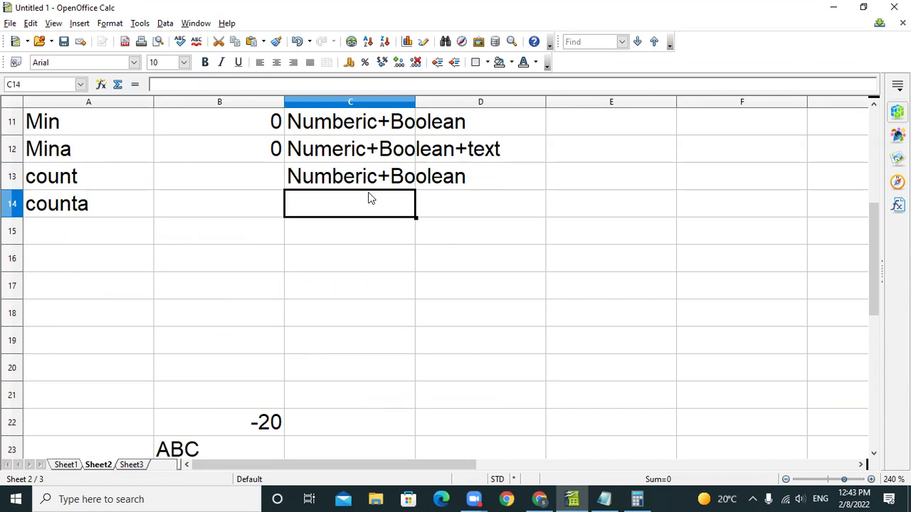
text(Numeric+Boolean+text)
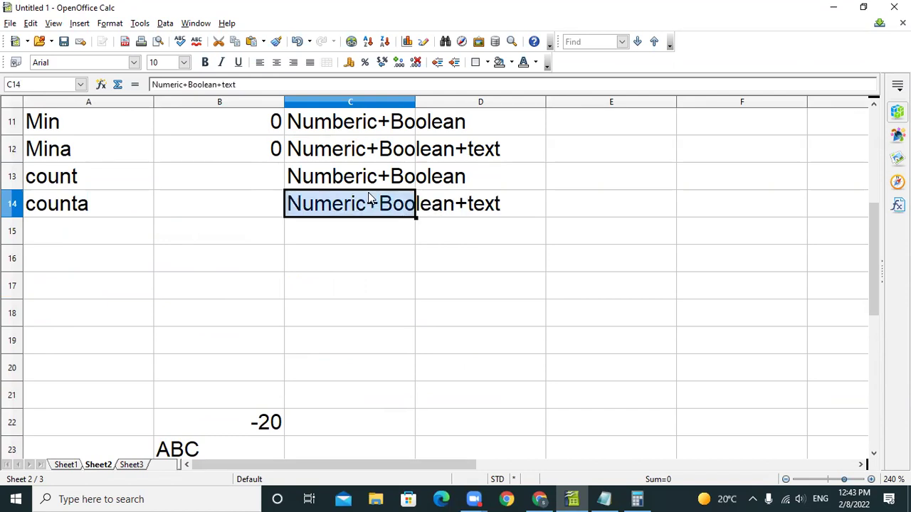
Step: Count the numeric and Boolean entries of B1:B6 in B13 with a COUNT formula
click(261, 188)
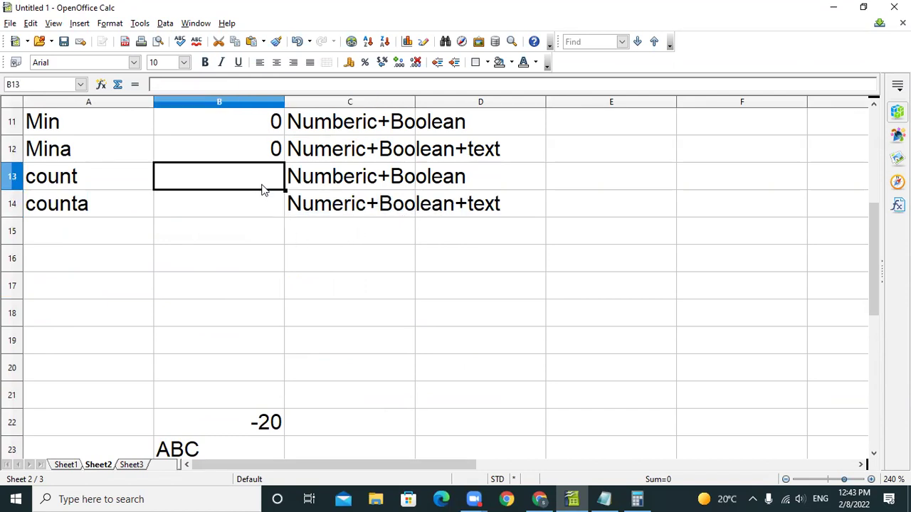
scroll(261, 188, up, 3)
scroll(261, 188, down, 2)
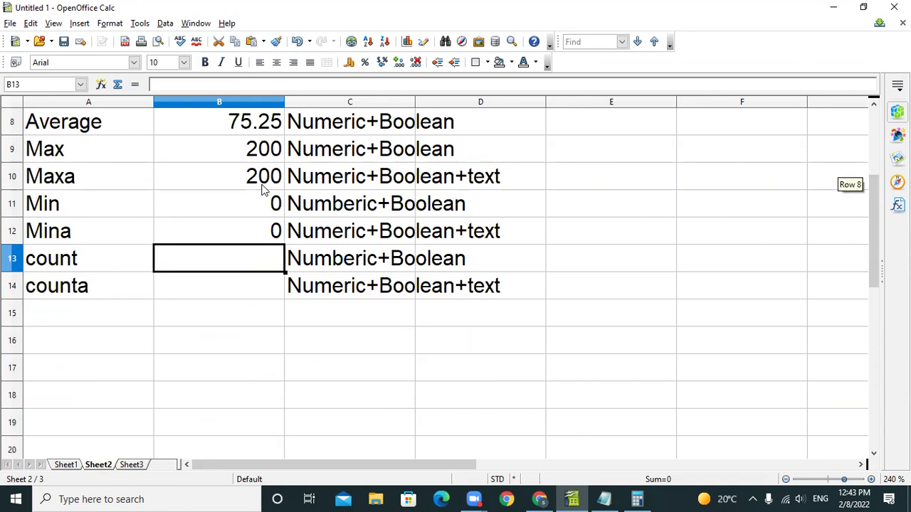
text(=count()
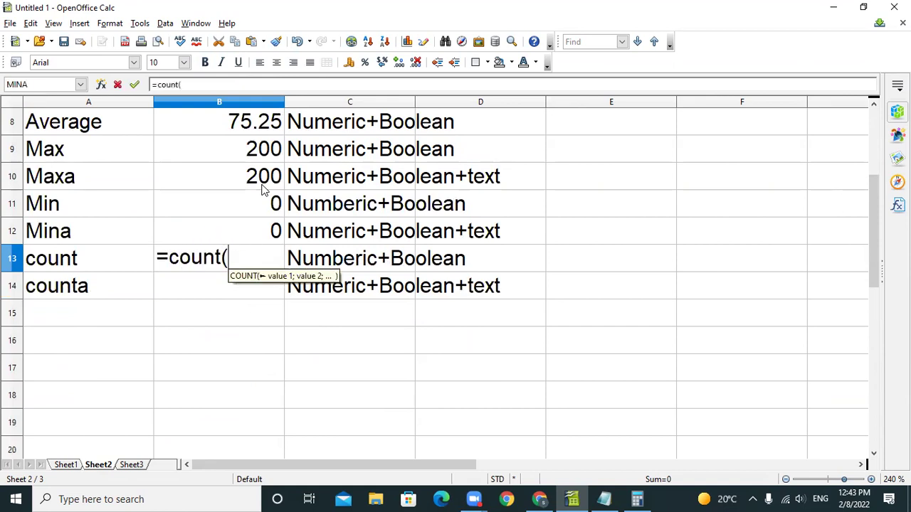
scroll(204, 148, up, 3)
drag(246, 126, 248, 262)
text())
key(Return)
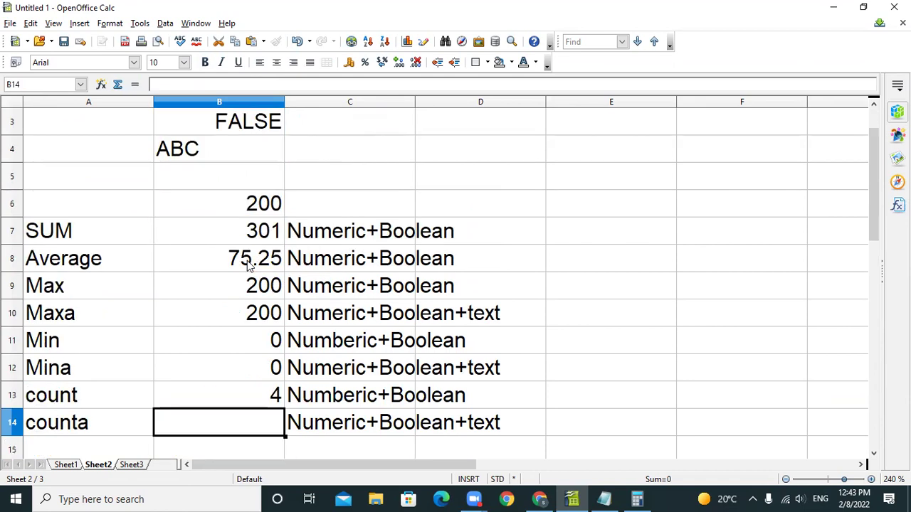
Step: Examine the entries in B1, B2, B3 and B6 to see which values the COUNT formula includes
scroll(266, 366, down, 2)
scroll(266, 366, up, 3)
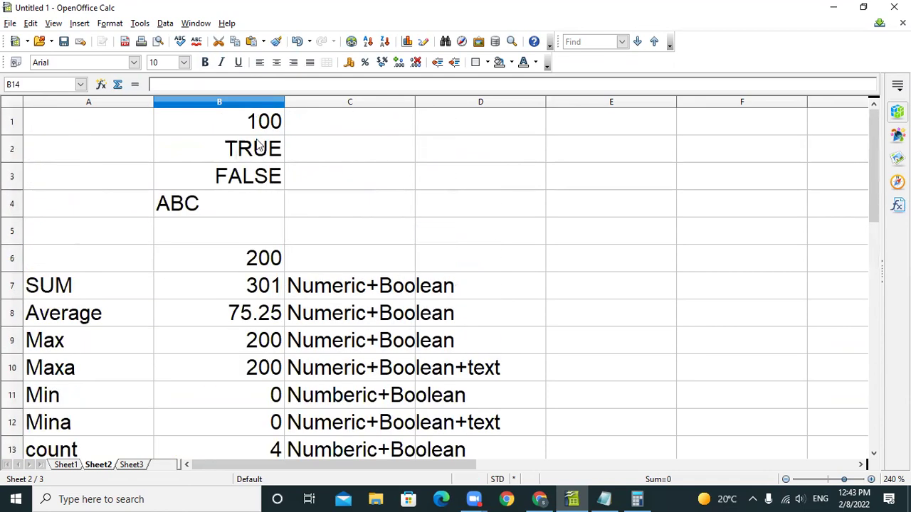
click(258, 117)
click(258, 158)
click(257, 180)
click(264, 255)
scroll(264, 258, down, 4)
scroll(281, 299, up, 1)
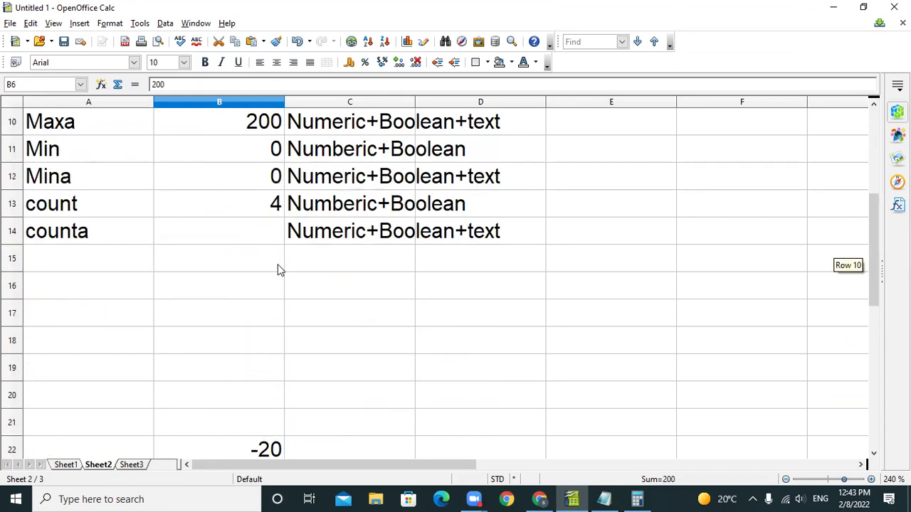
Step: Count all non-empty entries of B1:B6 in B14 with a COUNTA formula and reselect that cell
click(264, 241)
text(=)
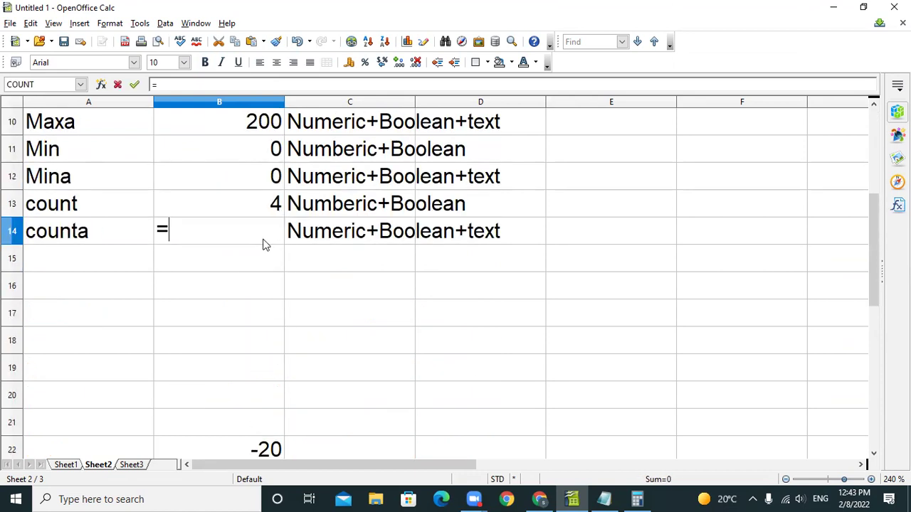
text(counta()
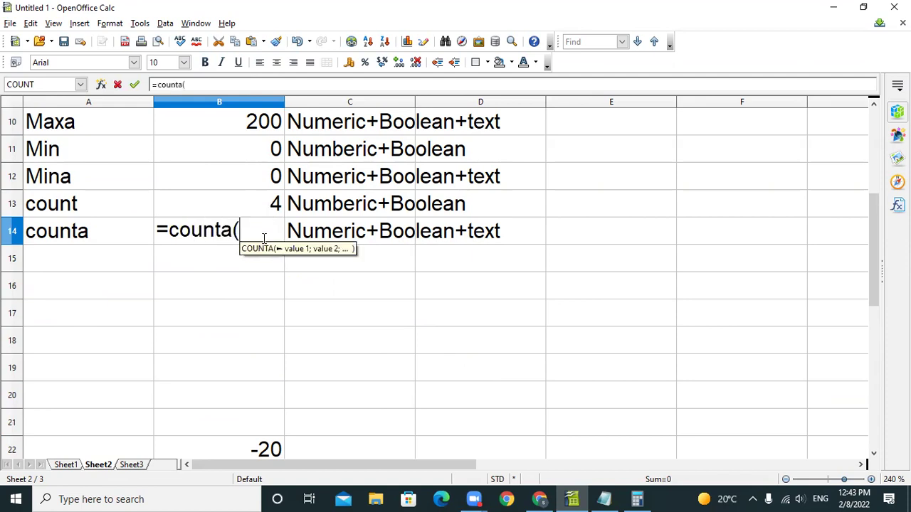
scroll(267, 235, up, 3)
drag(260, 136, 264, 256)
key(Return)
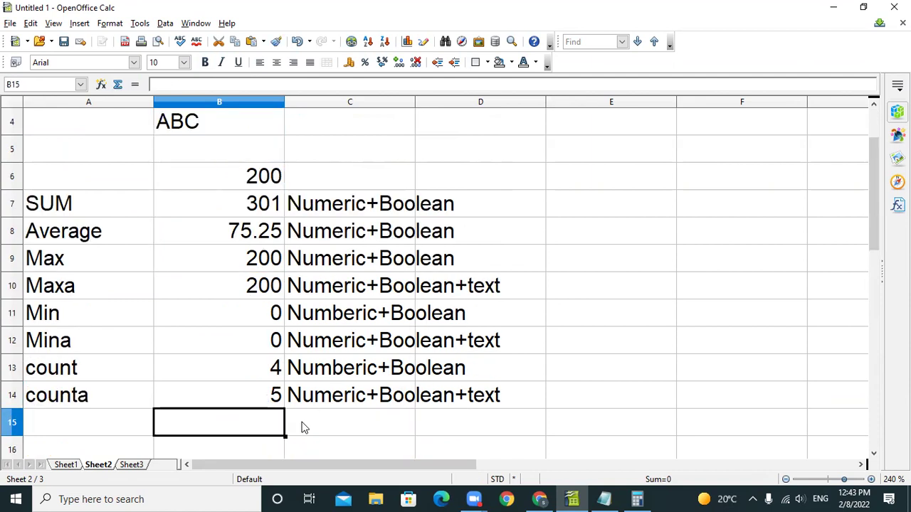
key(Up)
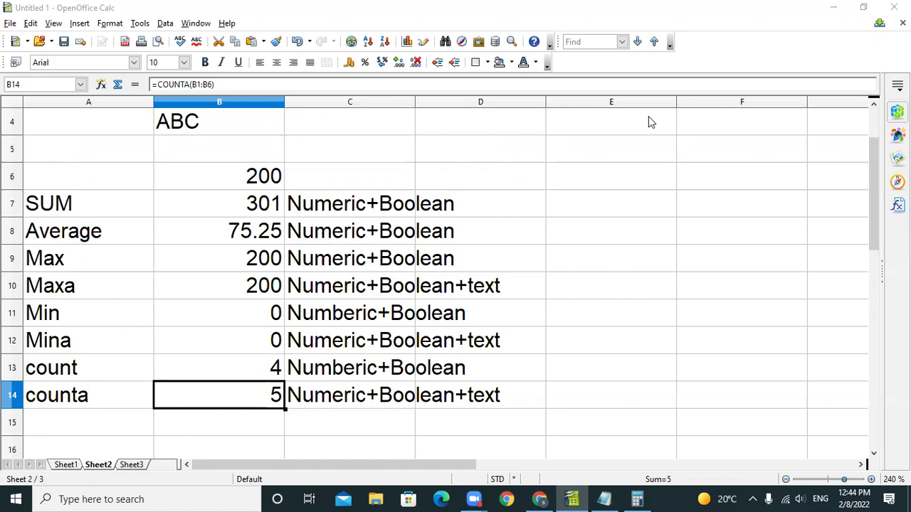
key(super+w)
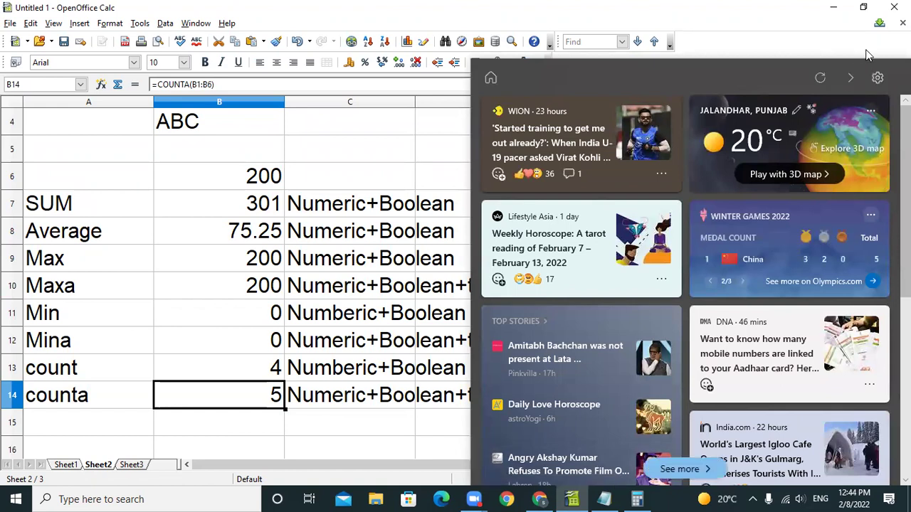
double_click(316, 6)
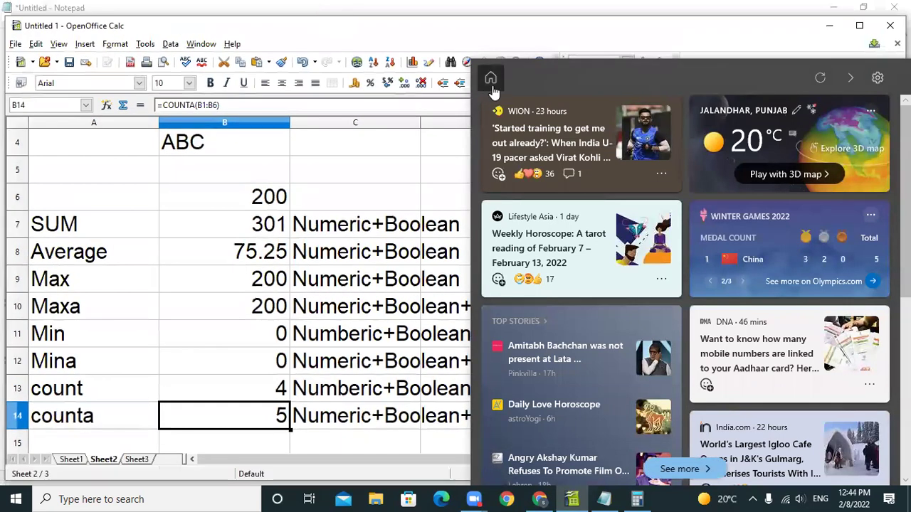
click(819, 78)
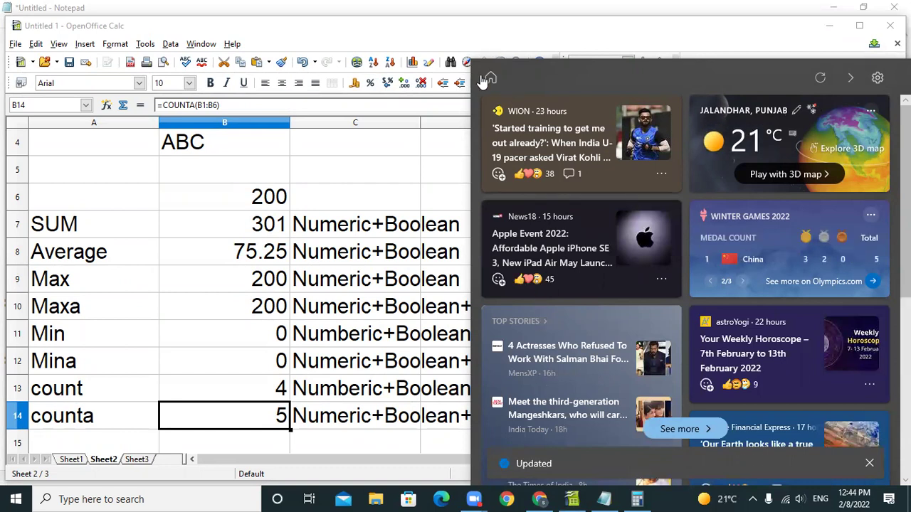
click(847, 79)
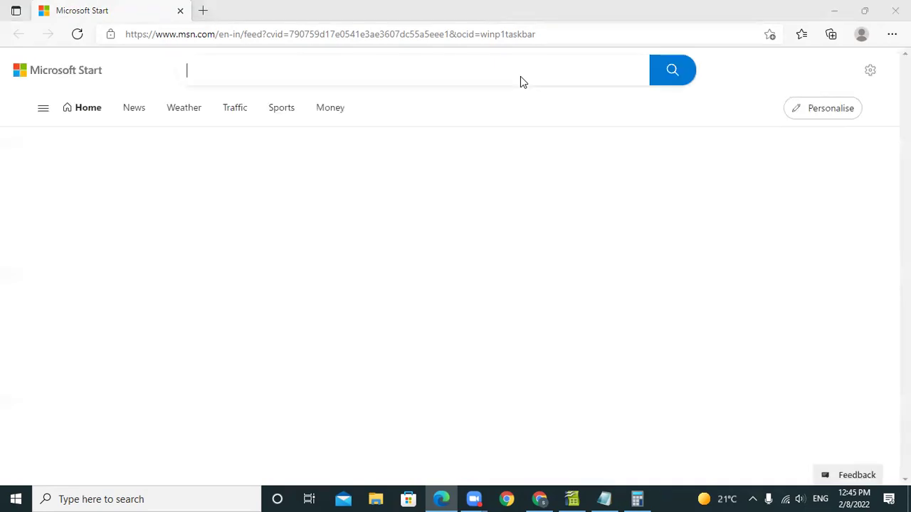
double_click(280, 19)
drag(364, 323, 238, 311)
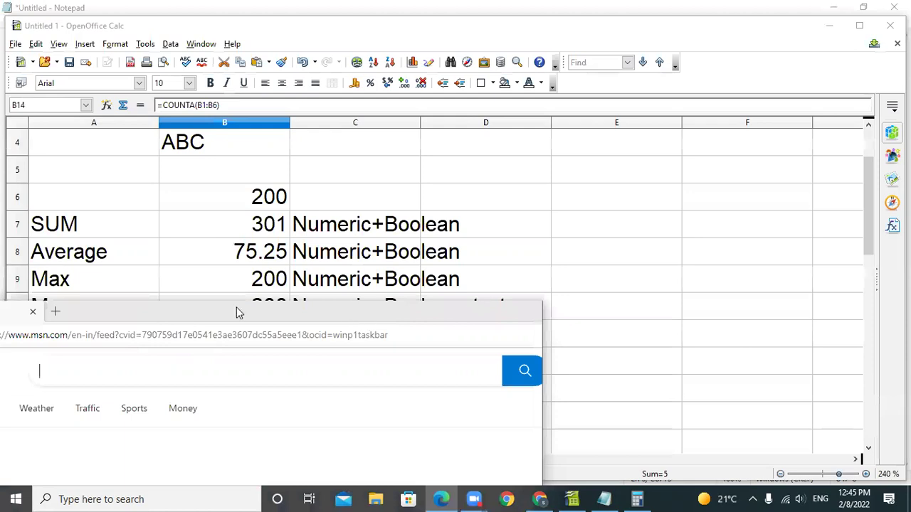
key(alt+Tab)
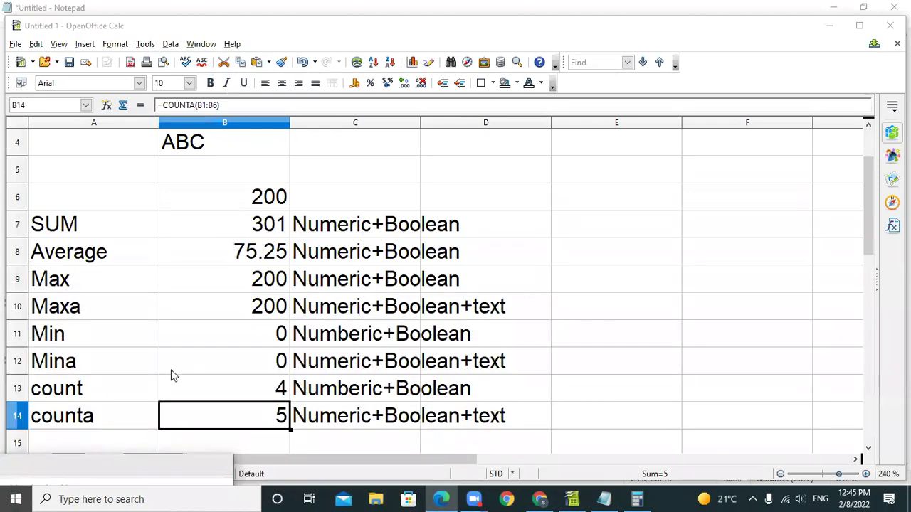
click(288, 217)
scroll(302, 254, down, 2)
scroll(302, 255, up, 2)
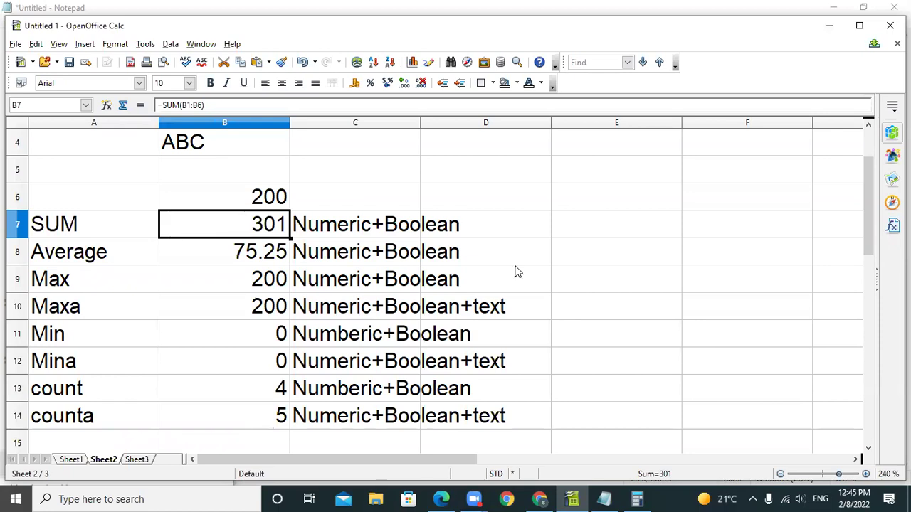
Step: Add the constant 100 as a second argument to the formula in B14, making it =COUNTA(B1:B6;100)
scroll(515, 271, up, 1)
click(266, 145)
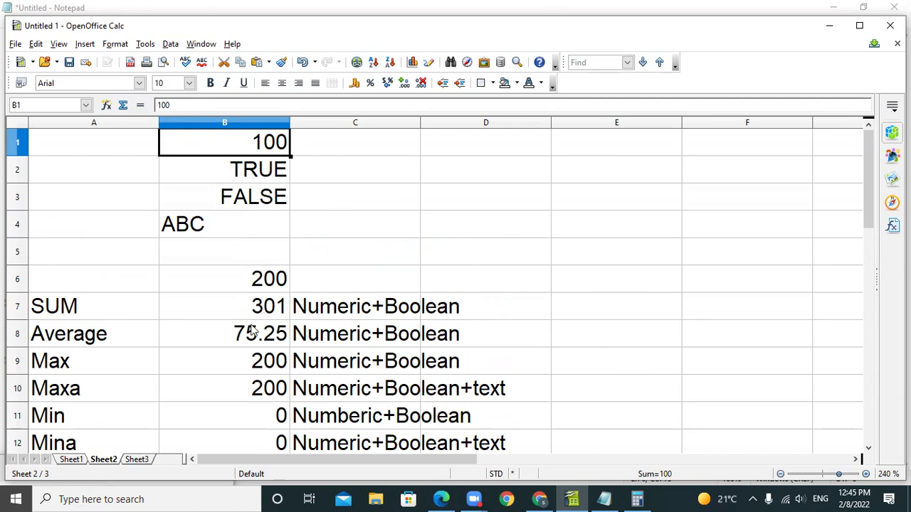
scroll(254, 340, down, 2)
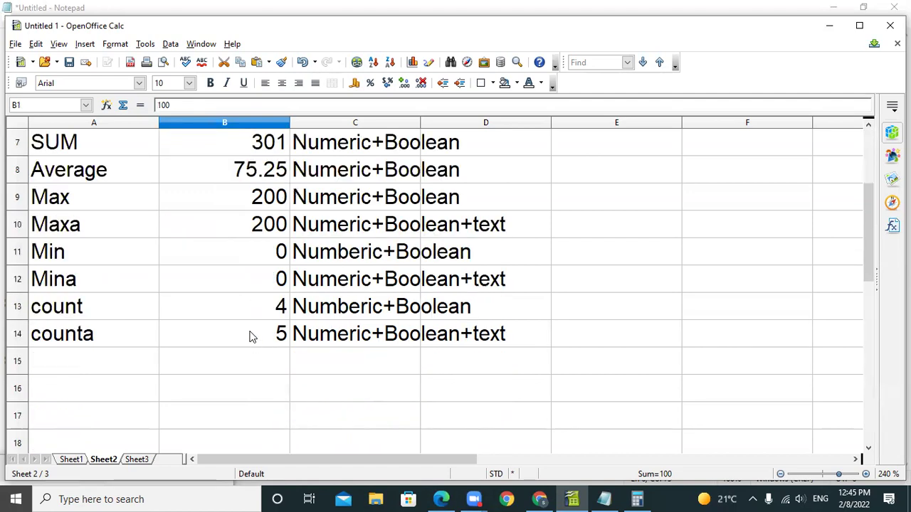
click(252, 337)
double_click(250, 337)
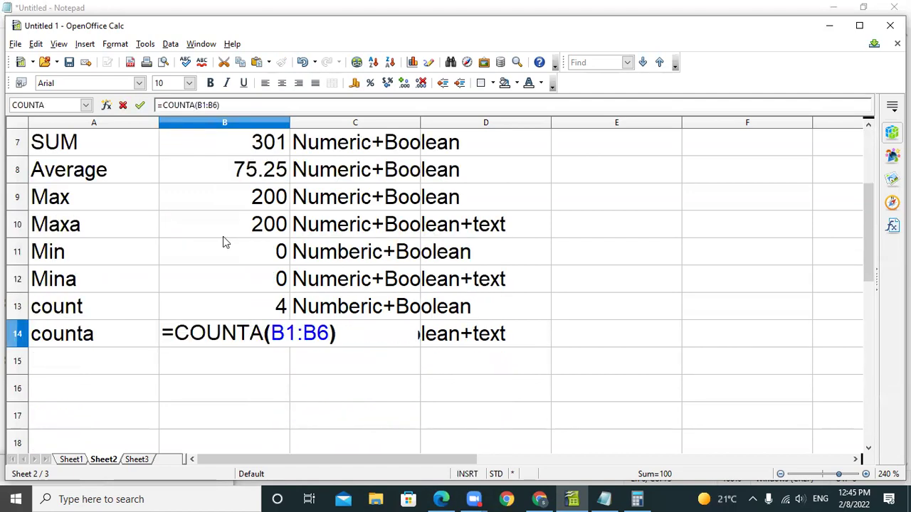
click(218, 106)
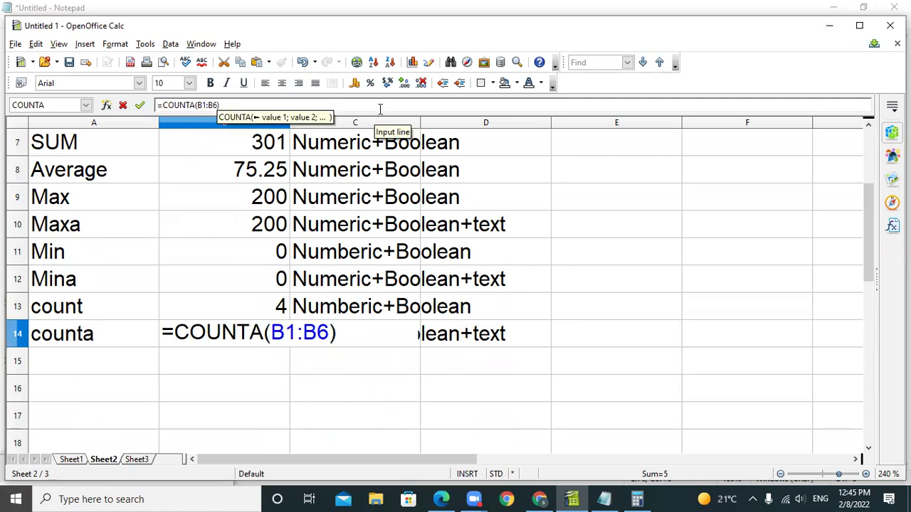
text(;1)
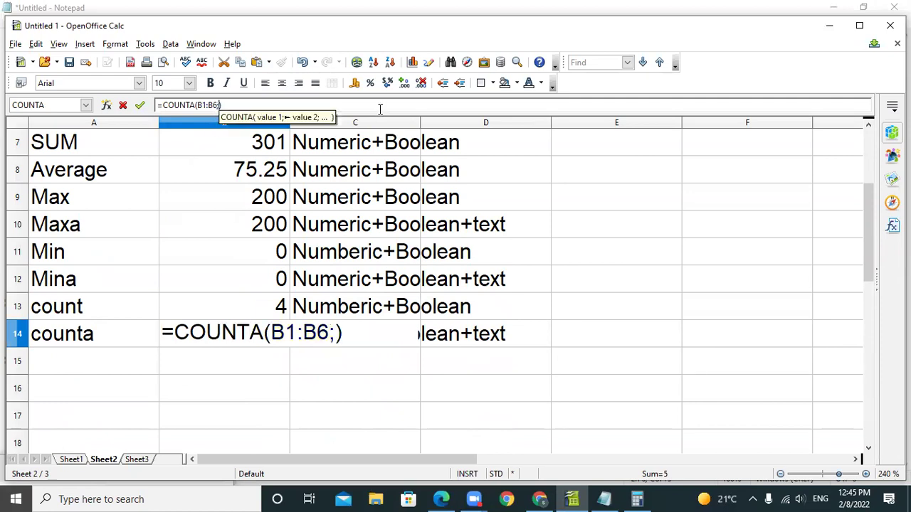
text(00)
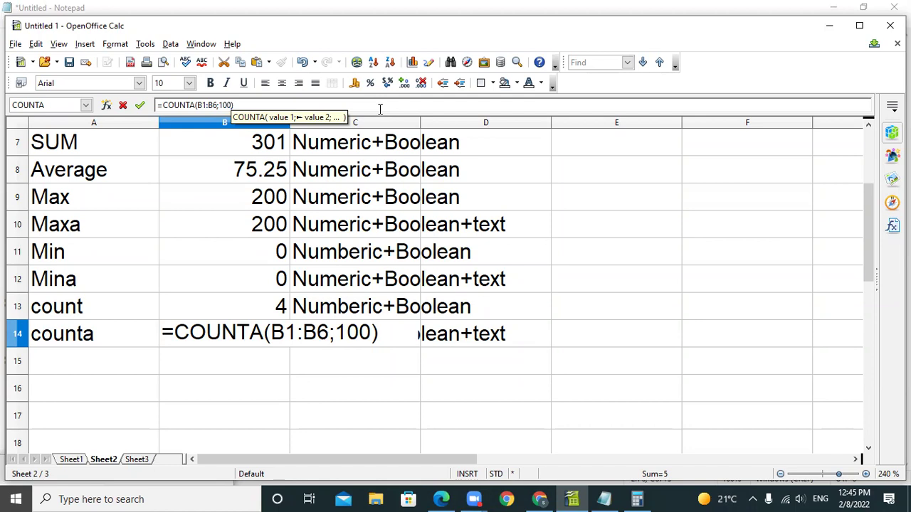
key(Return)
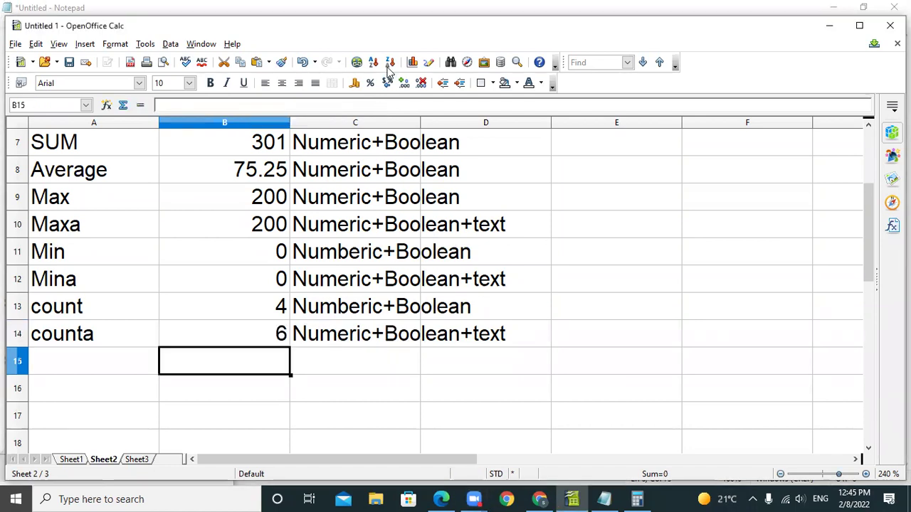
Step: Add the constant 200 as a second argument to the formula in B8, making it =AVERAGE(B1:B6;200)
click(245, 174)
double_click(244, 171)
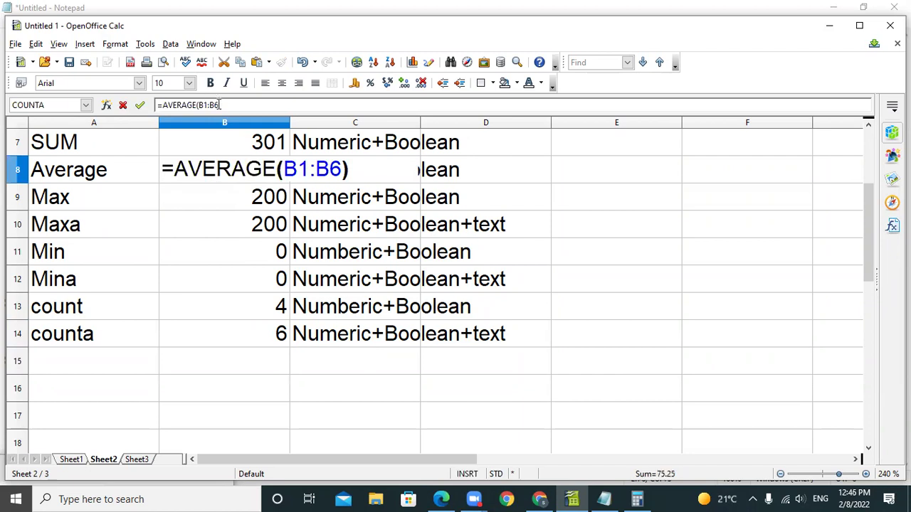
text(;)
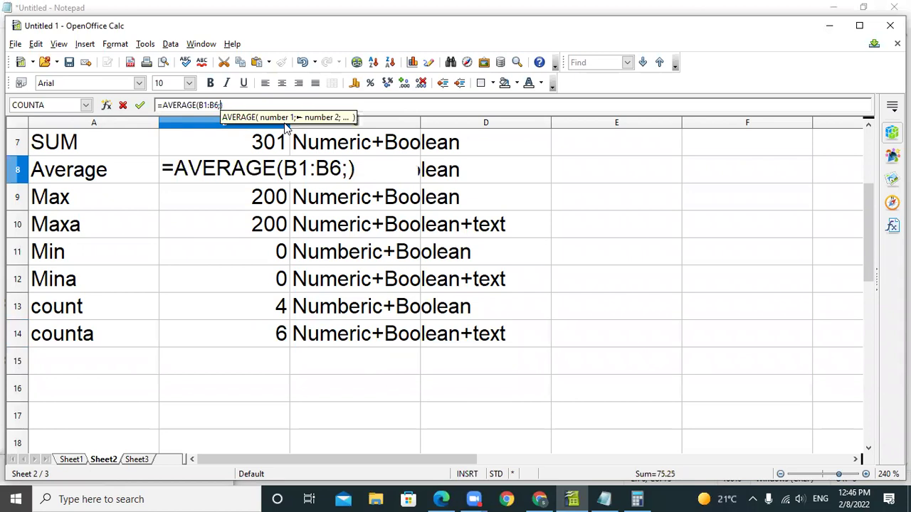
text(200)
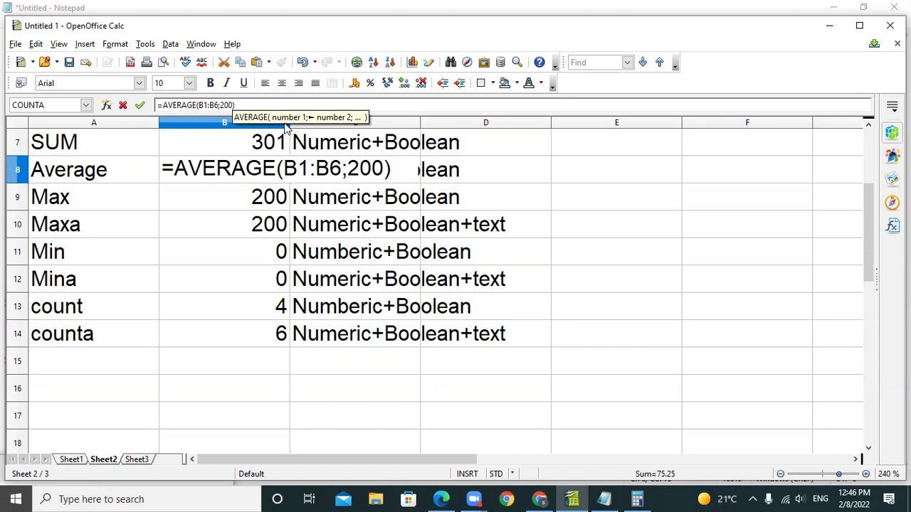
key(Return)
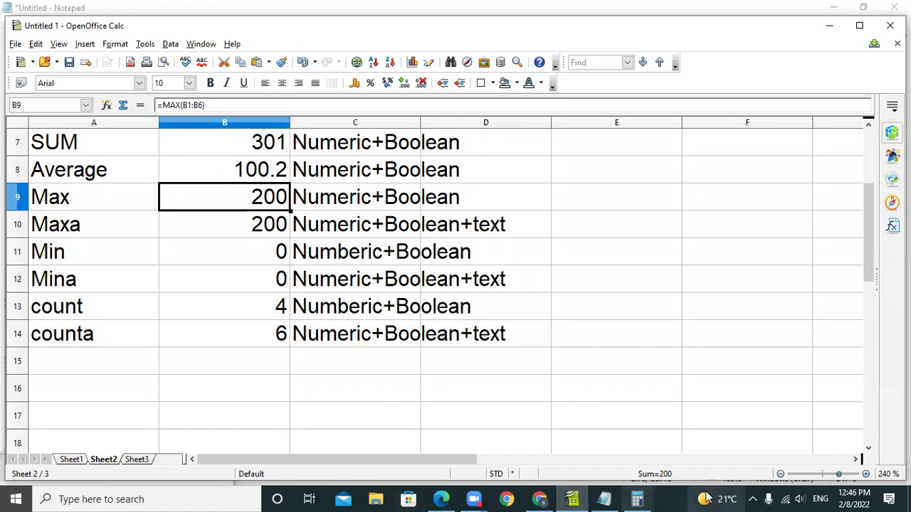
Step: Switch to Calculator, move it beside the sheet data and compute 501 ÷ 5 to check the new average
click(637, 499)
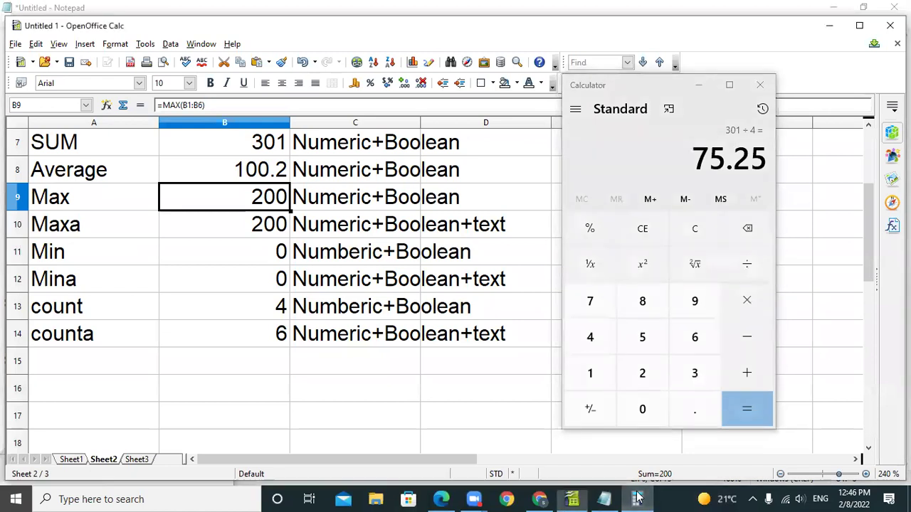
click(637, 499)
click(637, 499)
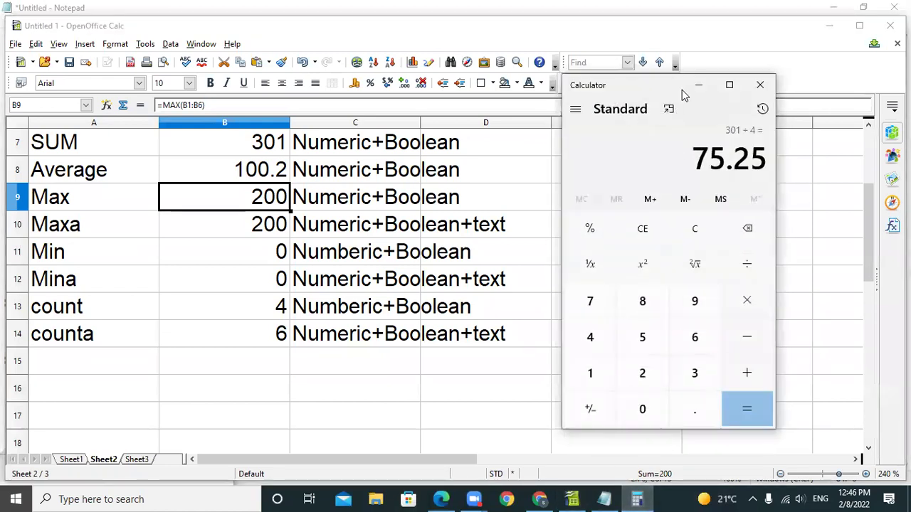
drag(661, 86, 564, 88)
text(50)
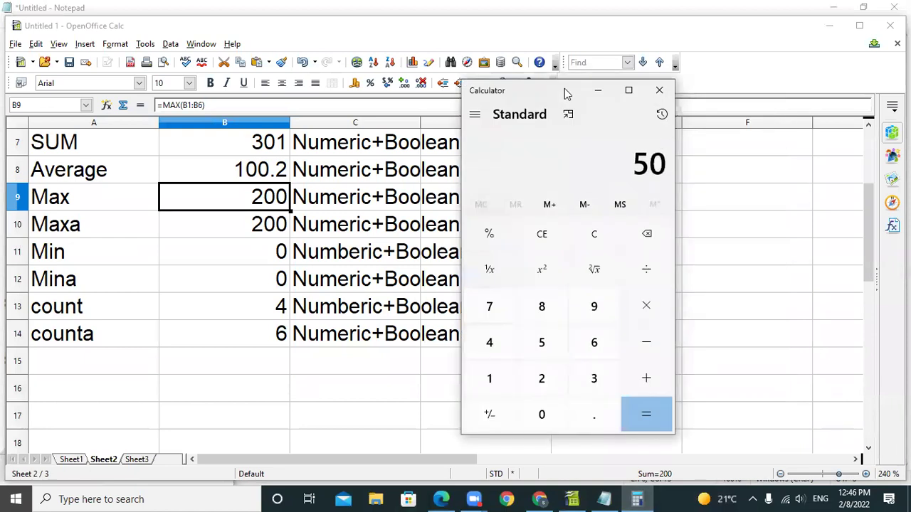
text(1/5)
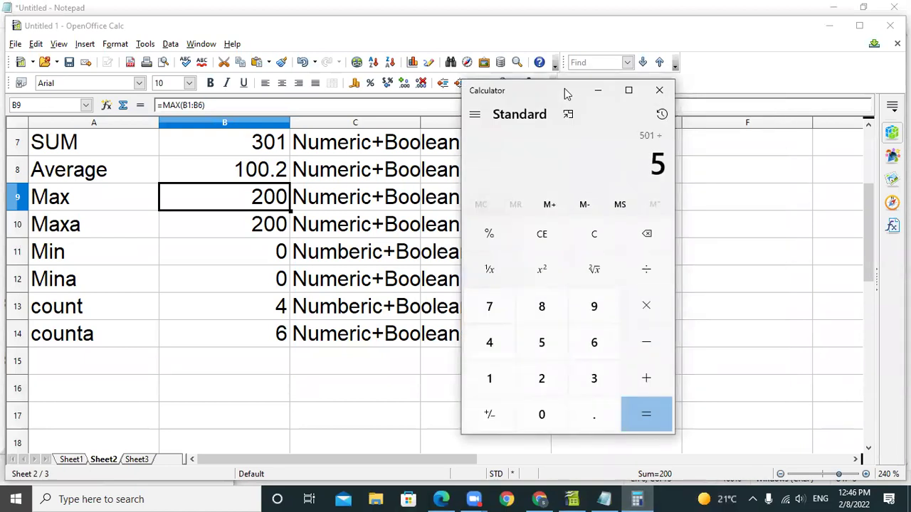
key(Return)
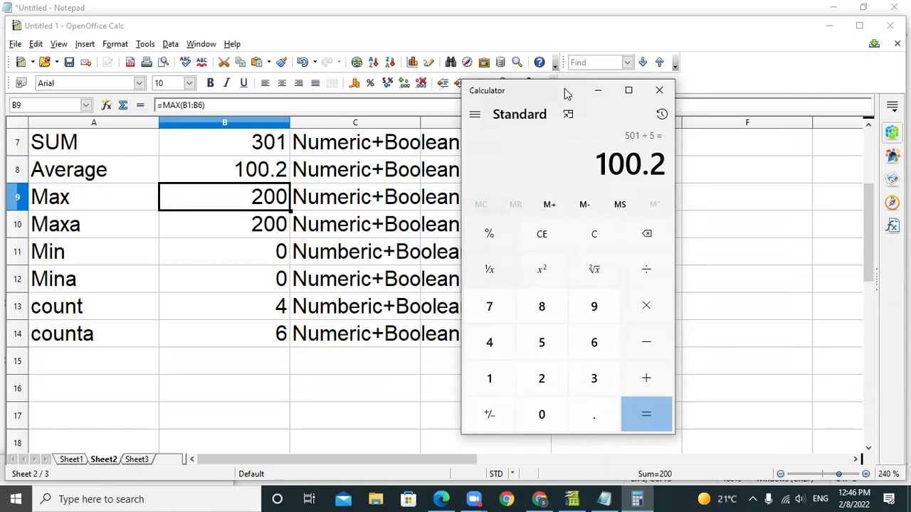
Step: Switch back to OpenOffice Calc and inspect the arguments of the AVERAGE formula in B8 without keeping any edit
click(249, 177)
double_click(249, 176)
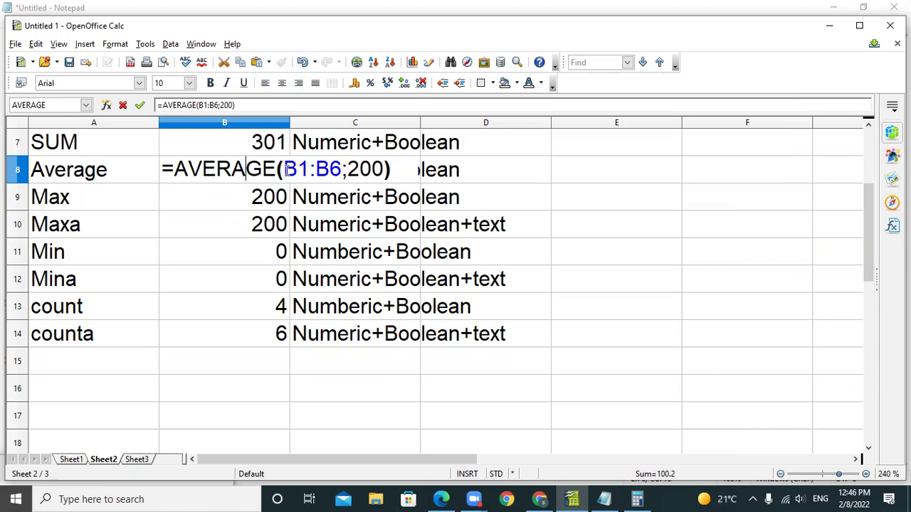
drag(284, 170, 383, 167)
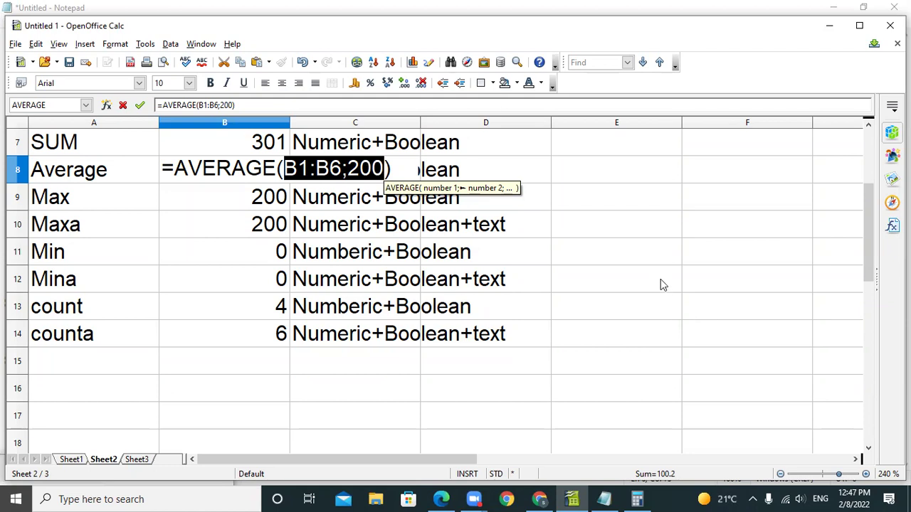
click(612, 276)
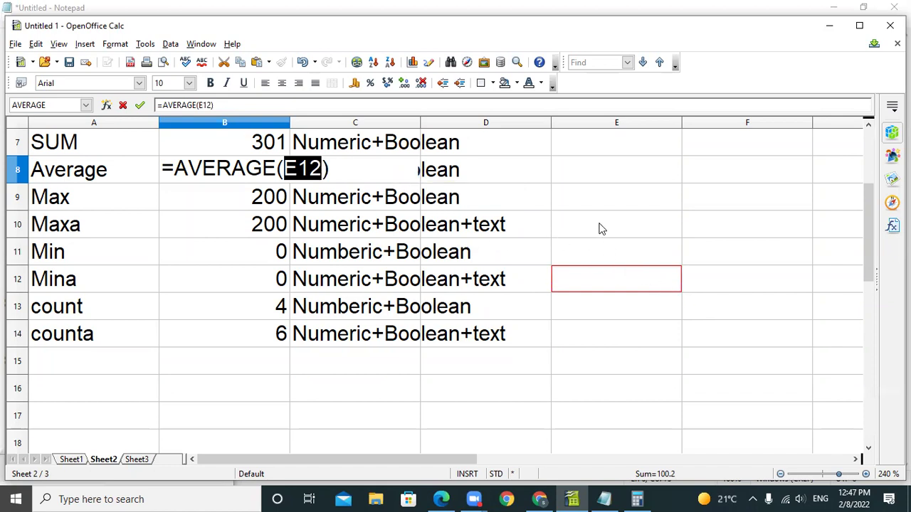
key(Escape)
click(573, 231)
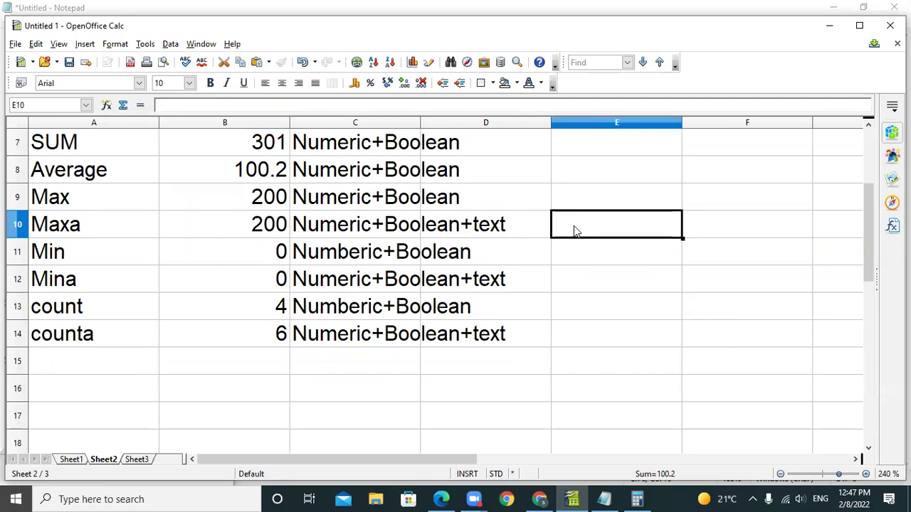
Step: Enter 100 in E1 and fill the series down through E8 in steps of one
scroll(356, 261, up, 2)
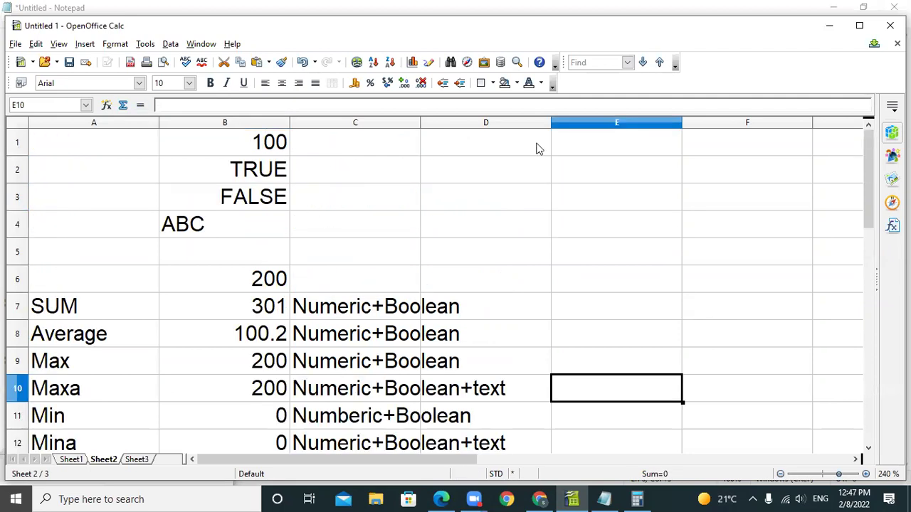
click(630, 153)
text(100)
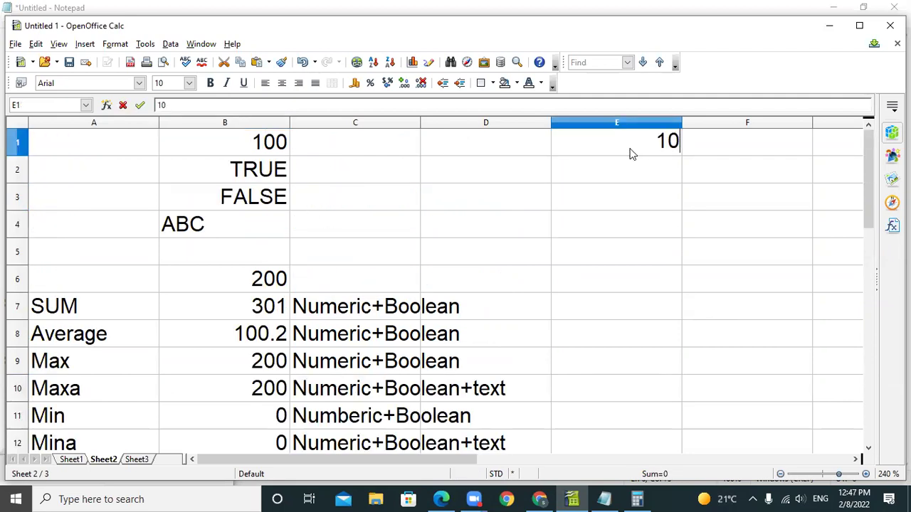
key(Return)
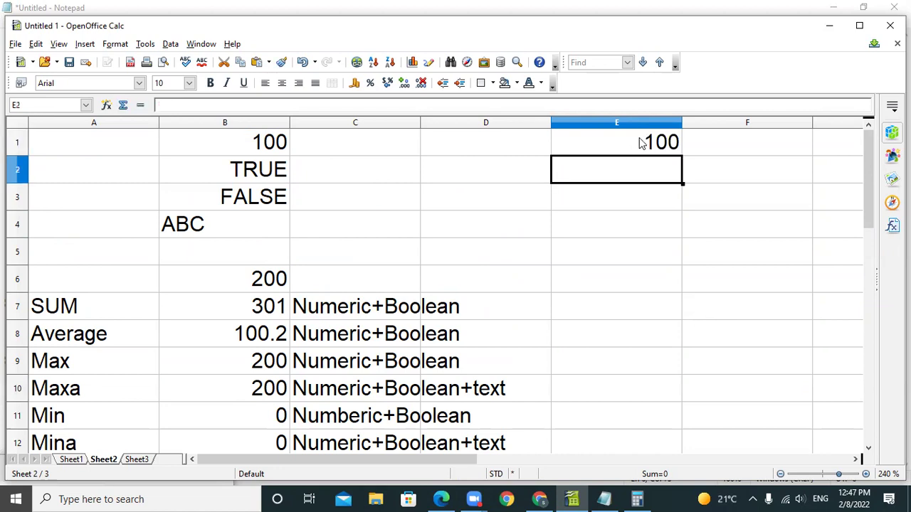
click(642, 141)
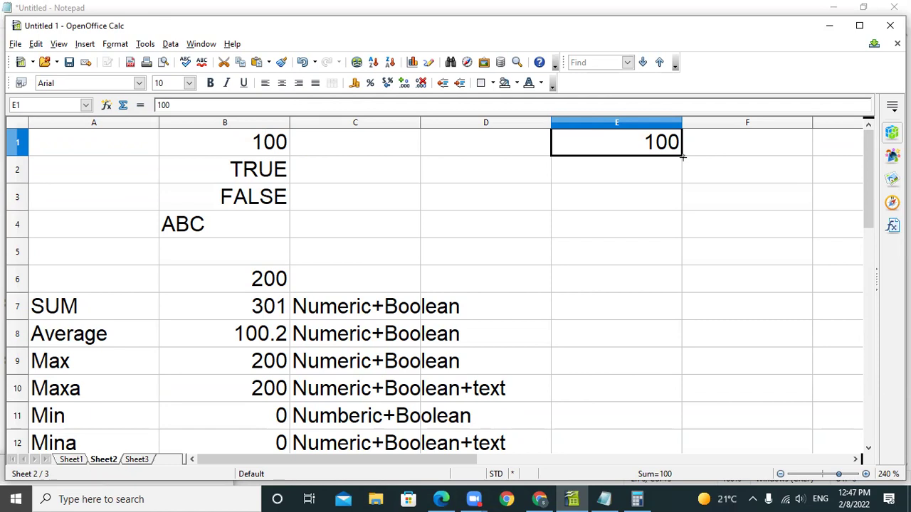
drag(681, 157, 675, 344)
click(662, 148)
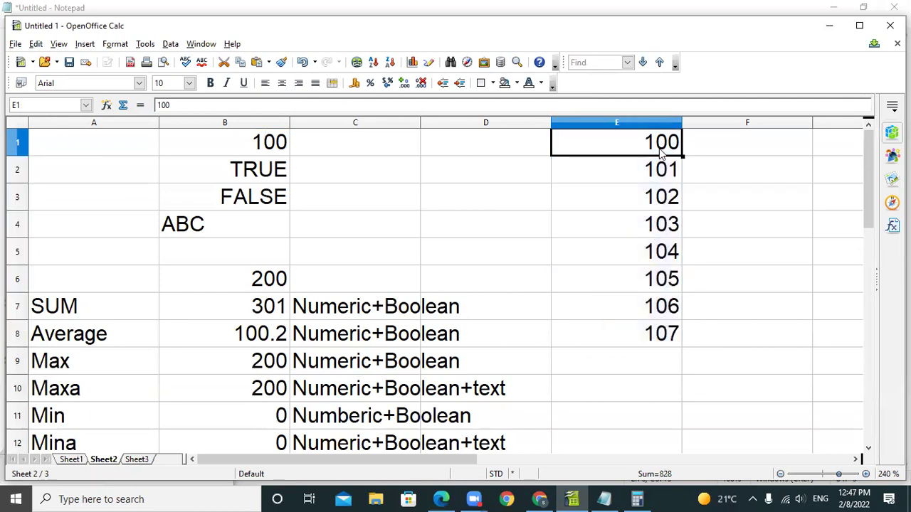
key(Delete)
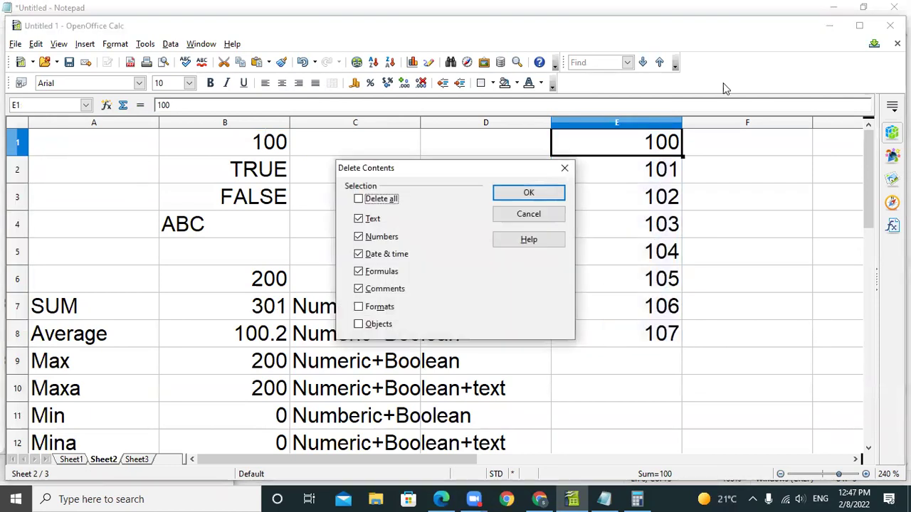
click(562, 171)
drag(620, 138, 624, 346)
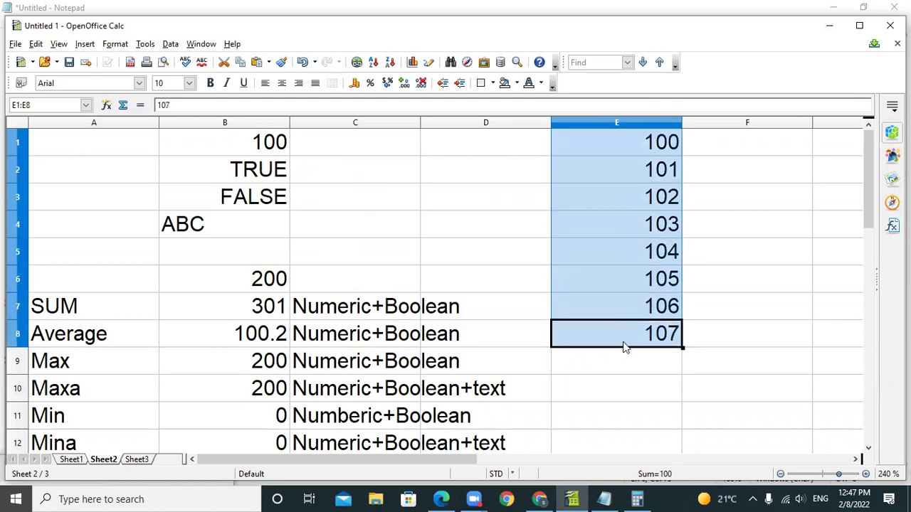
key(Delete)
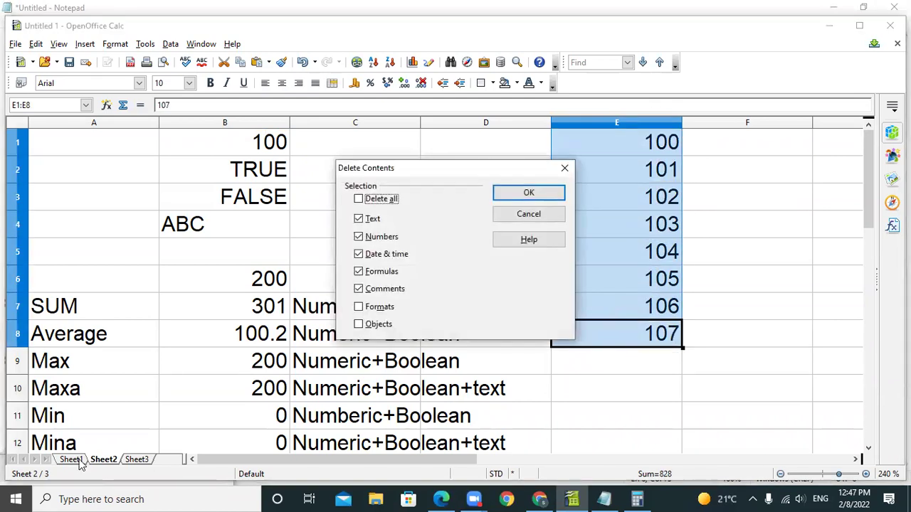
click(566, 168)
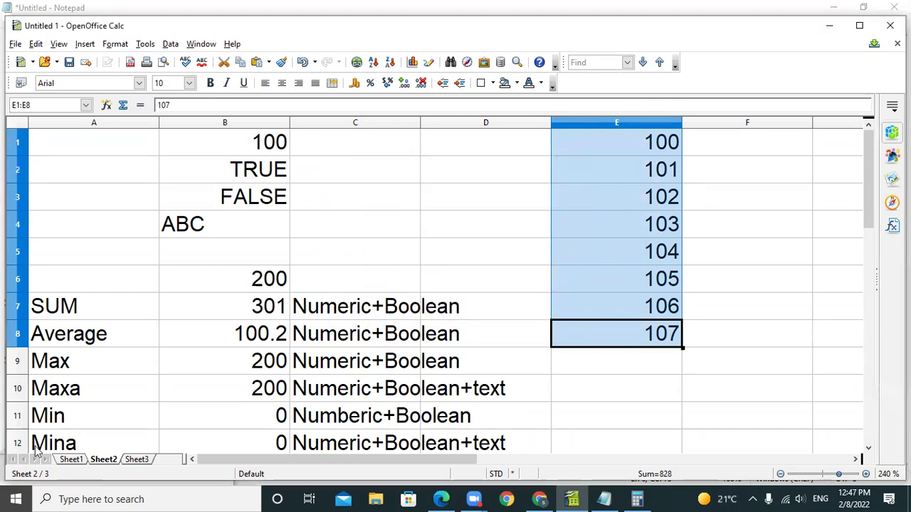
Step: Go to Sheet1 and set the first employee's Basic salary in C3 to 45000
click(71, 459)
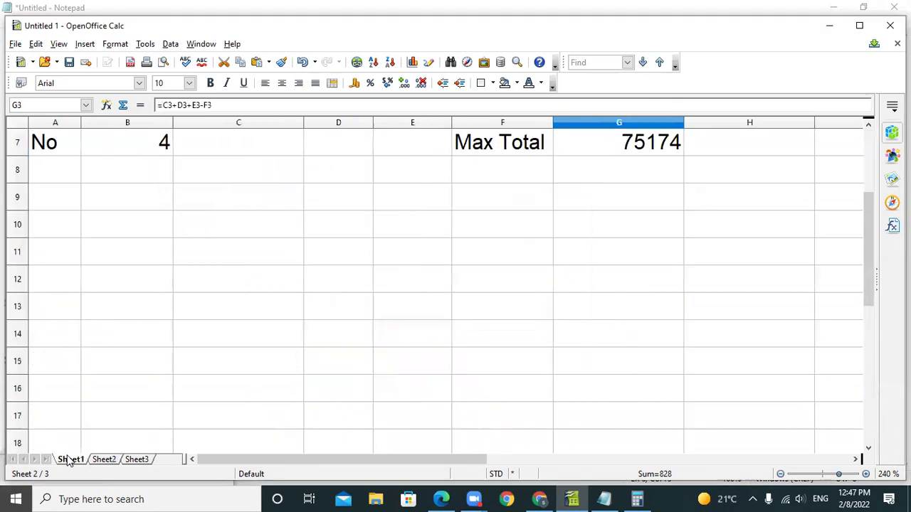
click(279, 195)
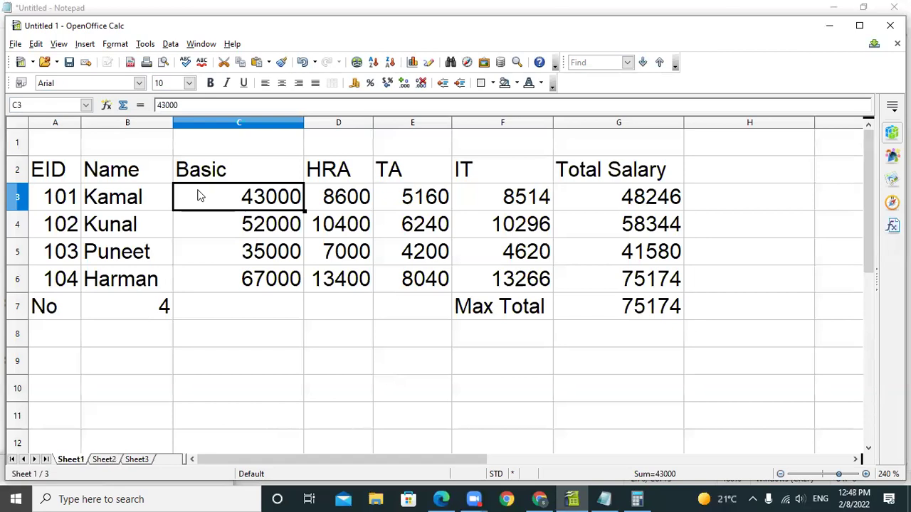
text(45000)
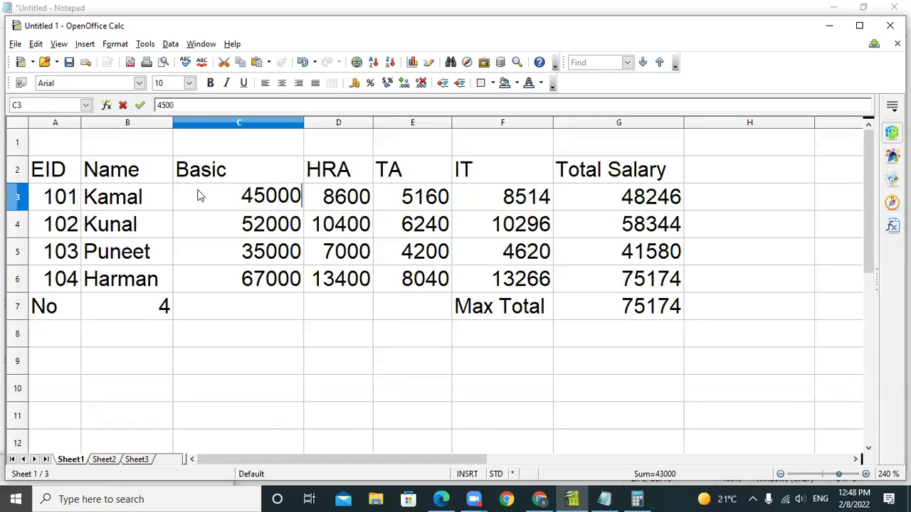
key(Return)
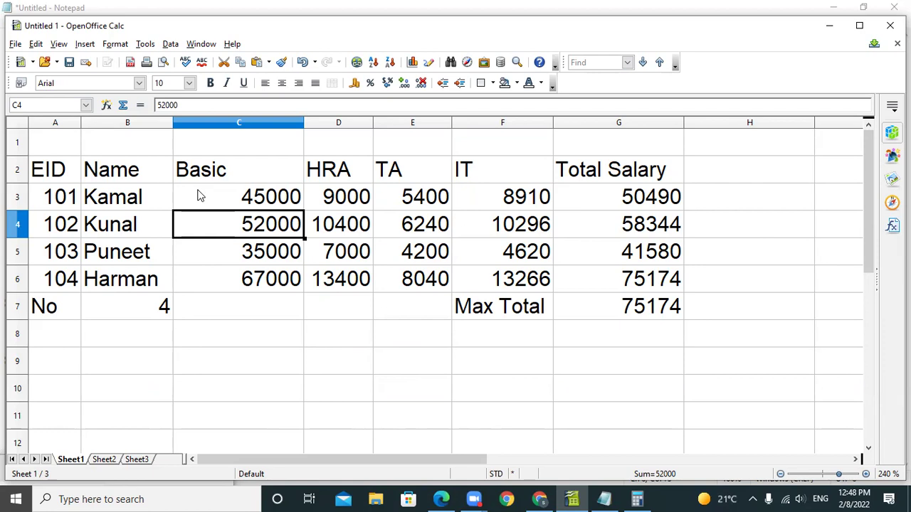
Step: Review the Basic salaries in C3:C6 and select the empty cell C7 beneath them
drag(245, 200, 254, 279)
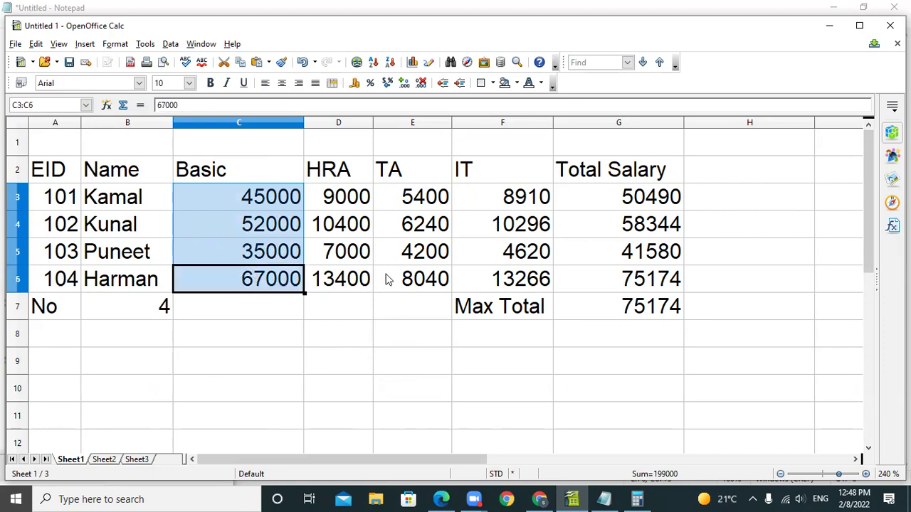
click(263, 302)
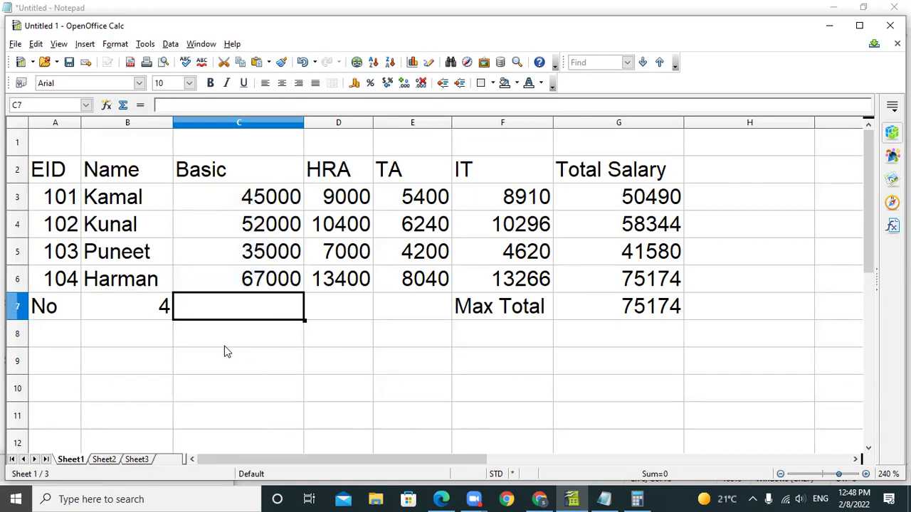
scroll(226, 346, down, 2)
scroll(226, 345, up, 2)
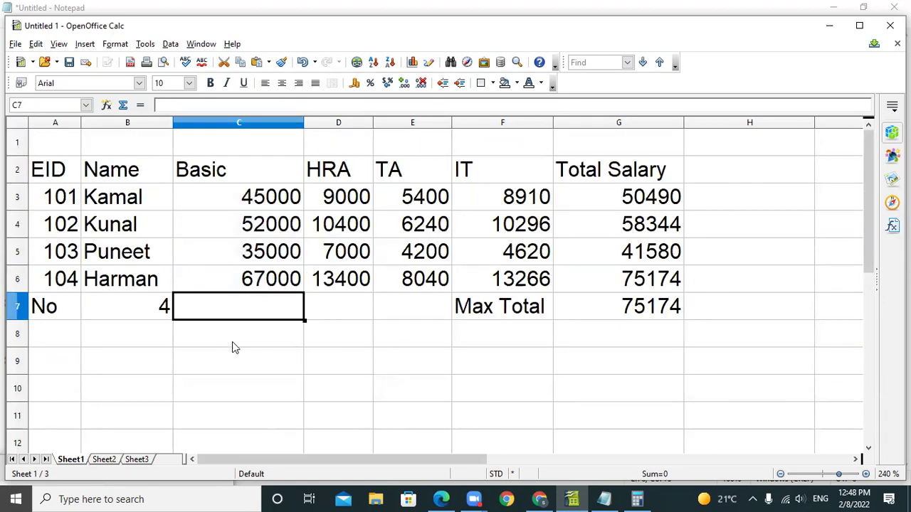